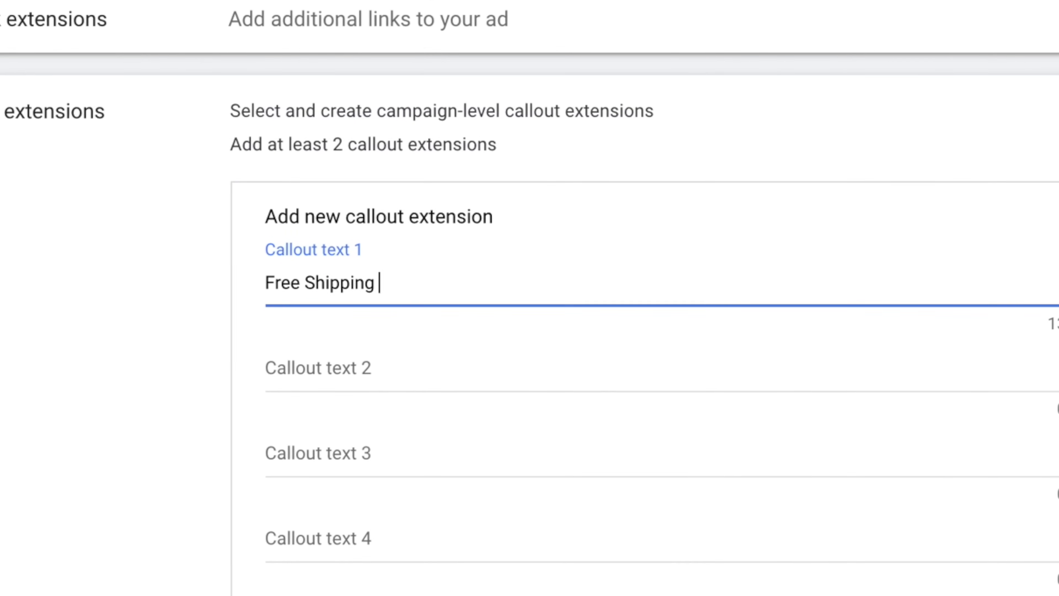
Search Google for 'the oodie' and page through its Shopping ads carousel of hooded blankets.
{"action": "type", "text": "$5"}
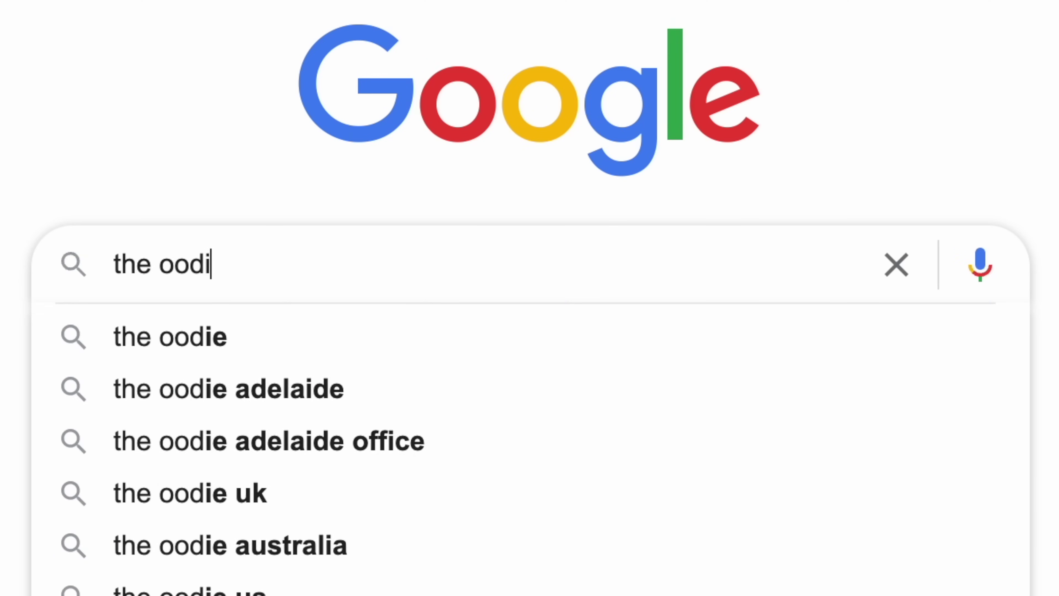
{"action": "key", "text": "Return"}
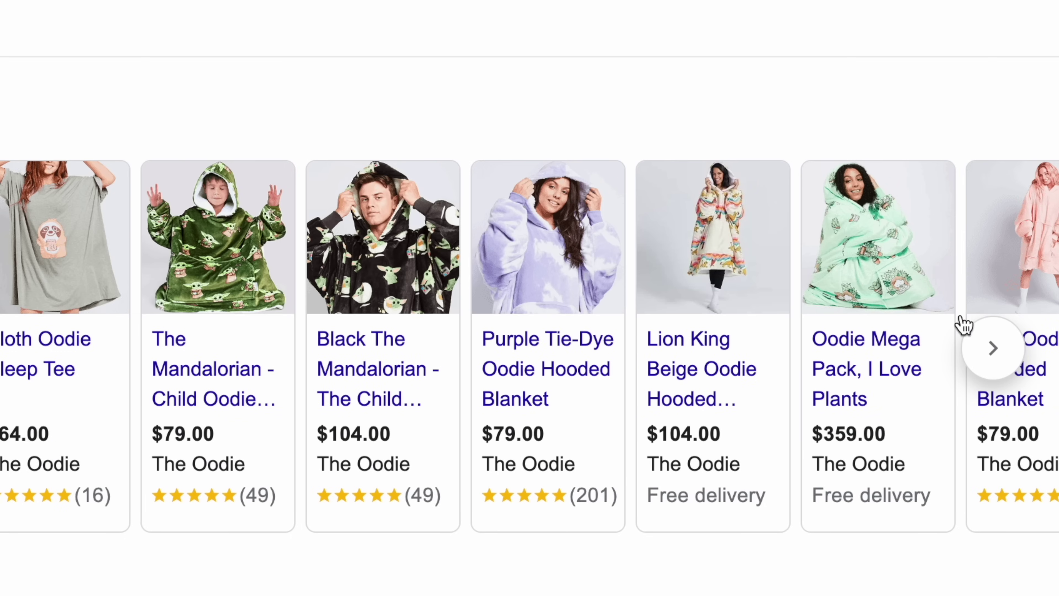
{"action": "left_click", "coordinate": [966, 329]}
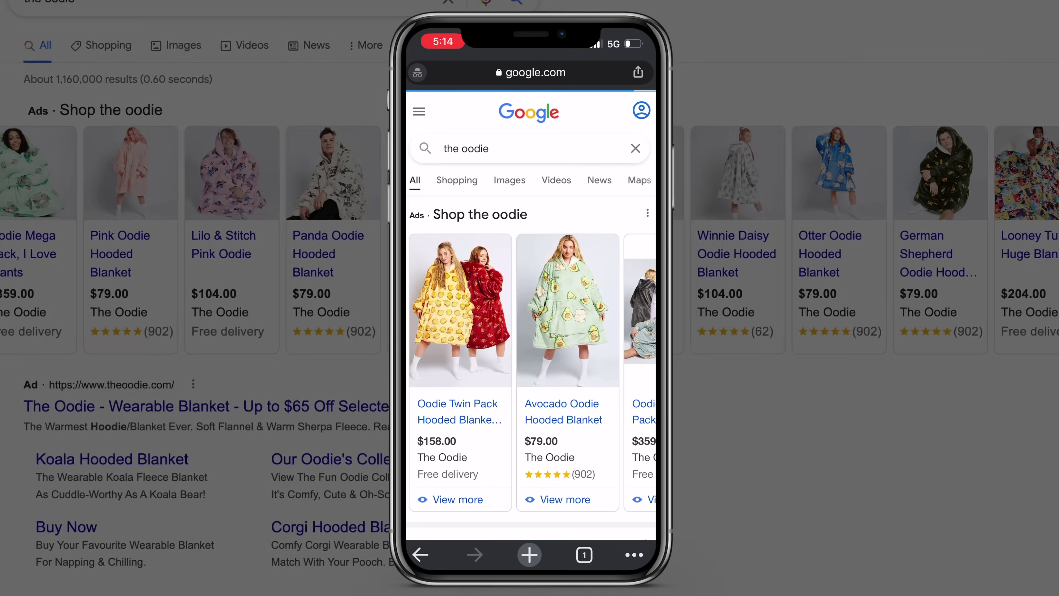
{"action": "scroll", "coordinate": [531, 317], "scroll_direction": "down", "scroll_amount": 1}
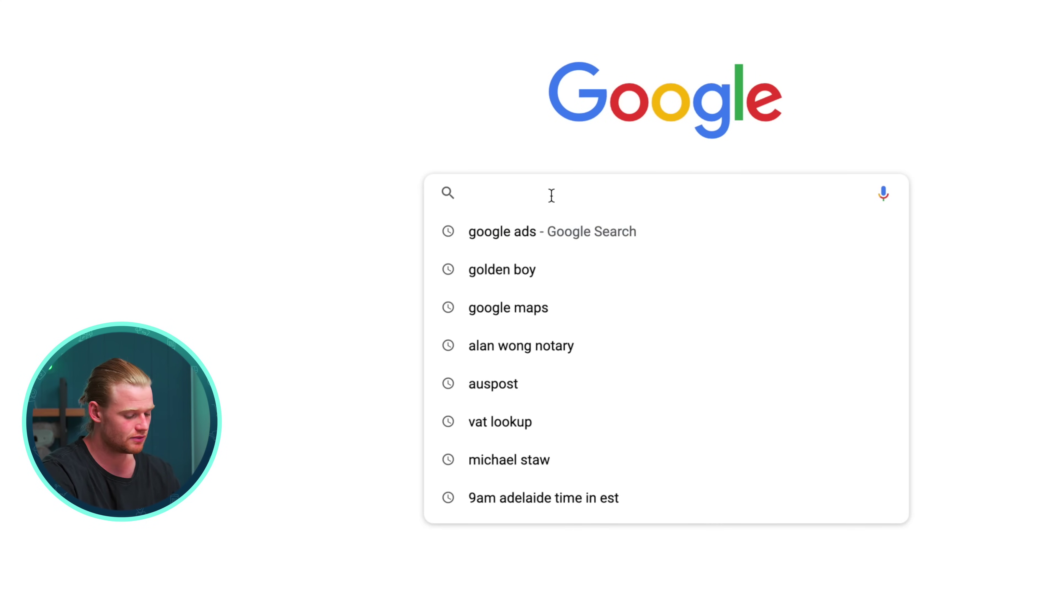
Go to ads.google.com, start a new account, and switch to Expert Mode.
{"action": "type", "text": "goo"}
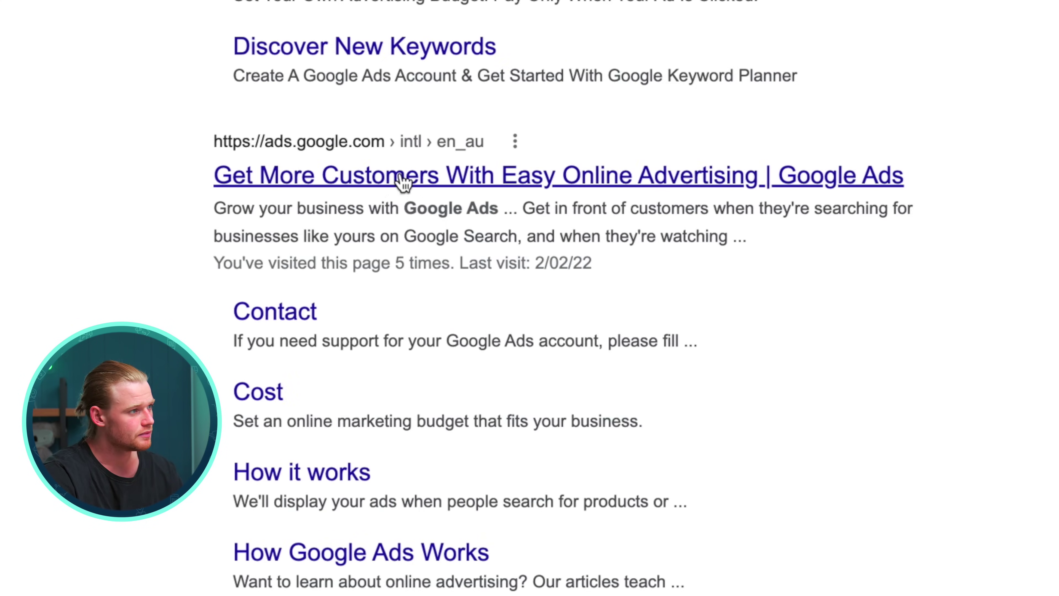
{"action": "left_click", "coordinate": [402, 180]}
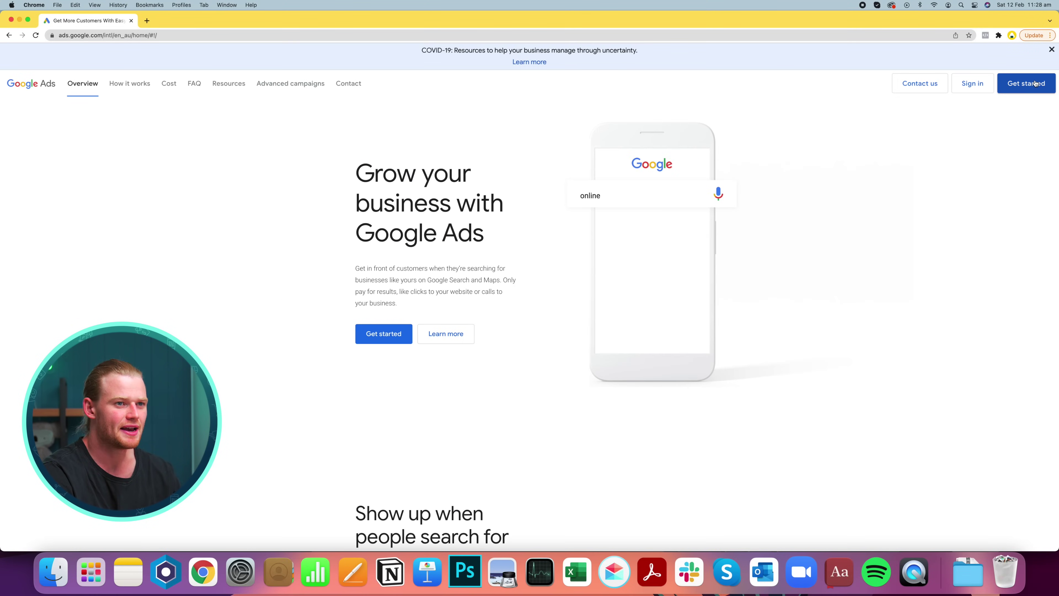
{"action": "left_click", "coordinate": [1035, 83]}
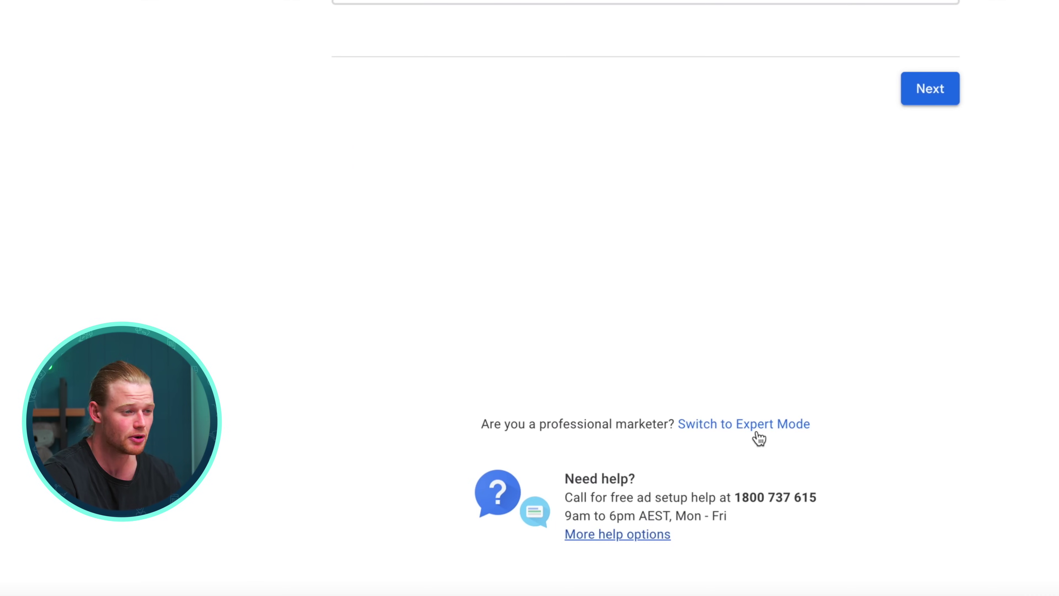
{"action": "left_click", "coordinate": [757, 434]}
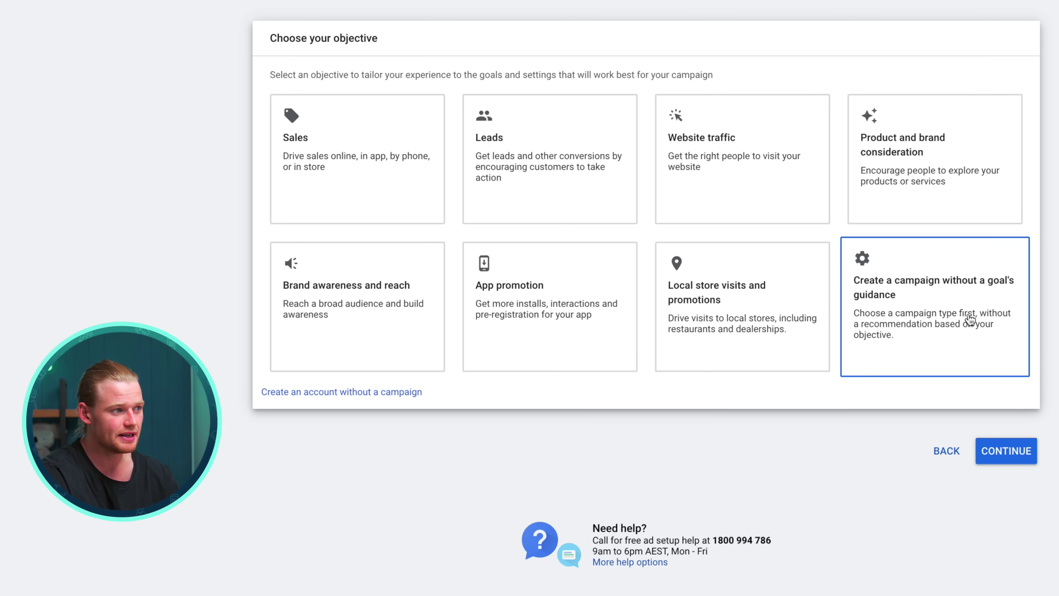
Create a Search campaign without a goal's guidance.
{"action": "left_click", "coordinate": [970, 319]}
{"action": "left_click", "coordinate": [352, 218]}
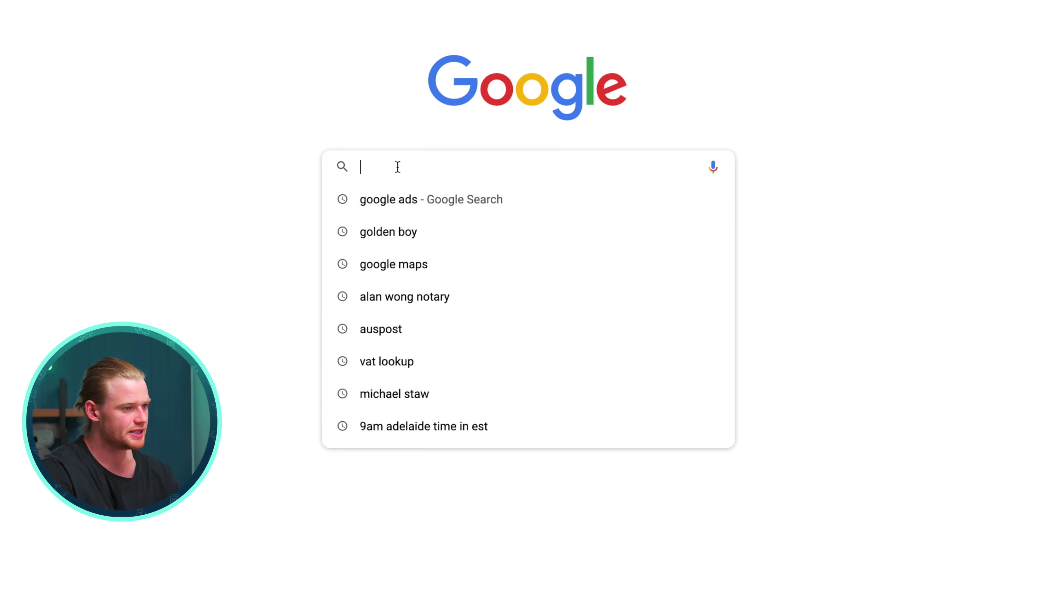
{"action": "type", "text": "cleaning prod"}
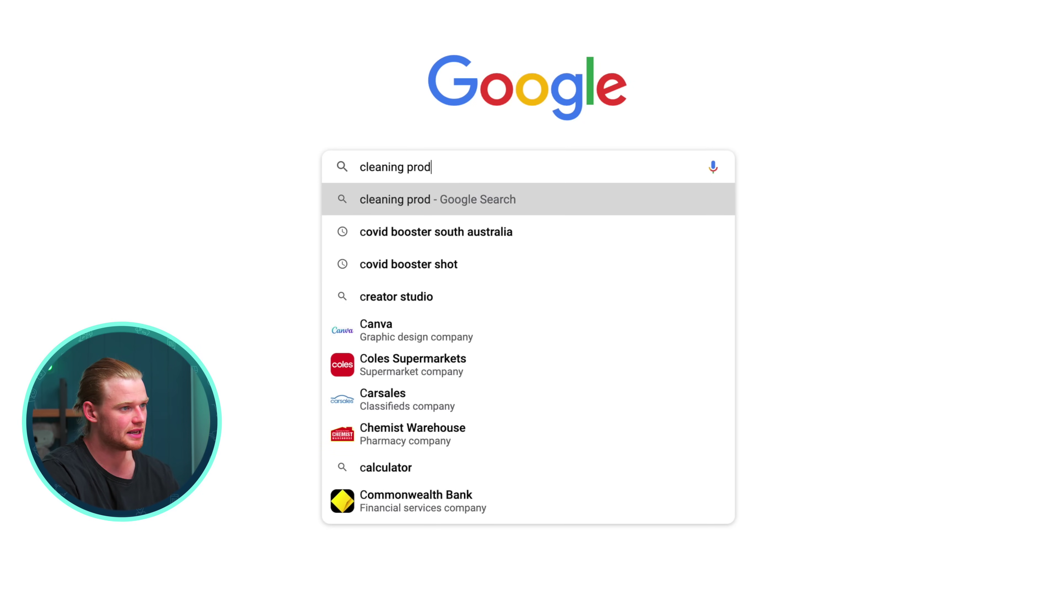
{"action": "type", "text": "uct"}
{"action": "key", "text": "Return"}
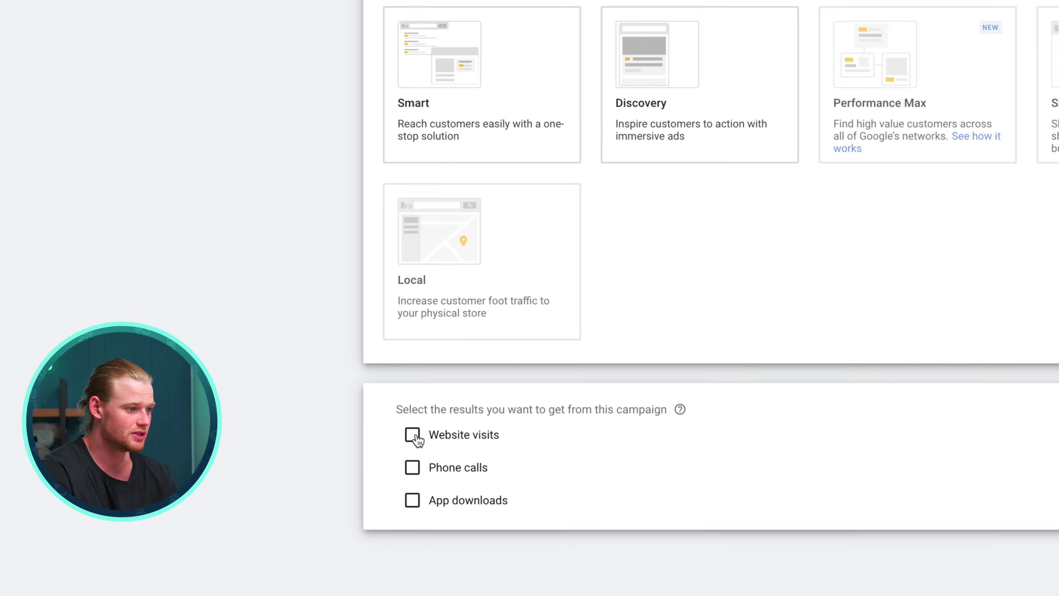
Aim the campaign at website visits to the trylemon website.
{"action": "left_click", "coordinate": [449, 388]}
{"action": "left_click", "coordinate": [596, 426]}
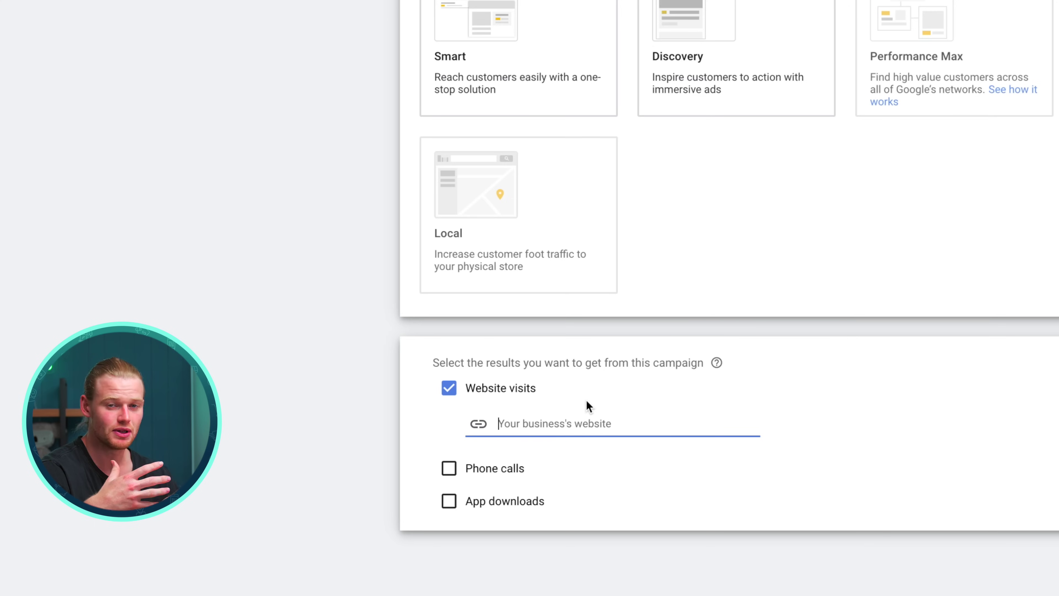
{"action": "type", "text": "trylemon"}
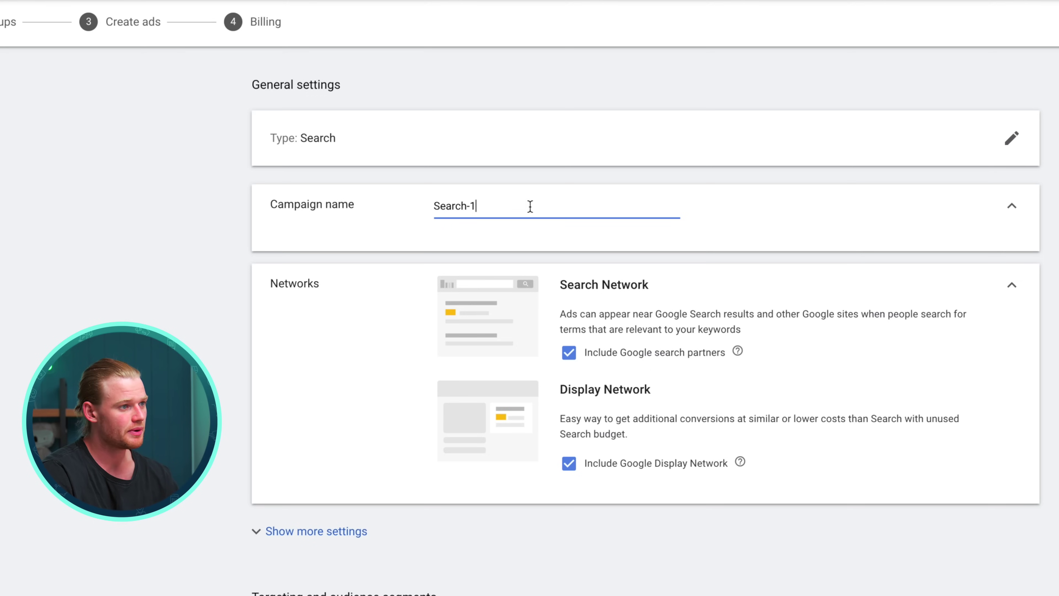
Rename the campaign 'Branded Search' and untick Include Google Display Network.
{"action": "triple_click", "coordinate": [553, 203]}
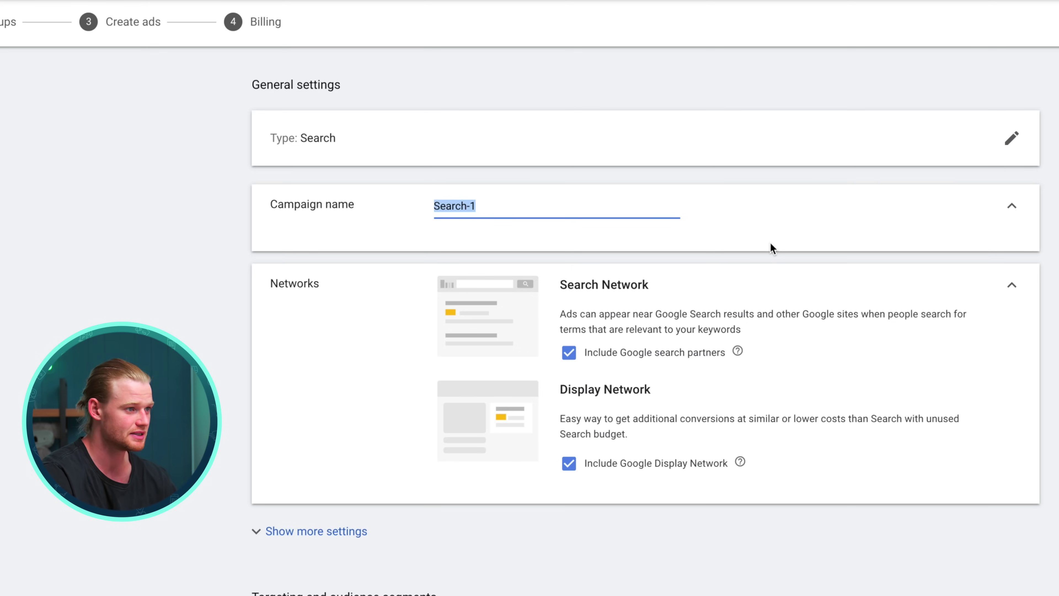
{"action": "type", "text": "Branded"}
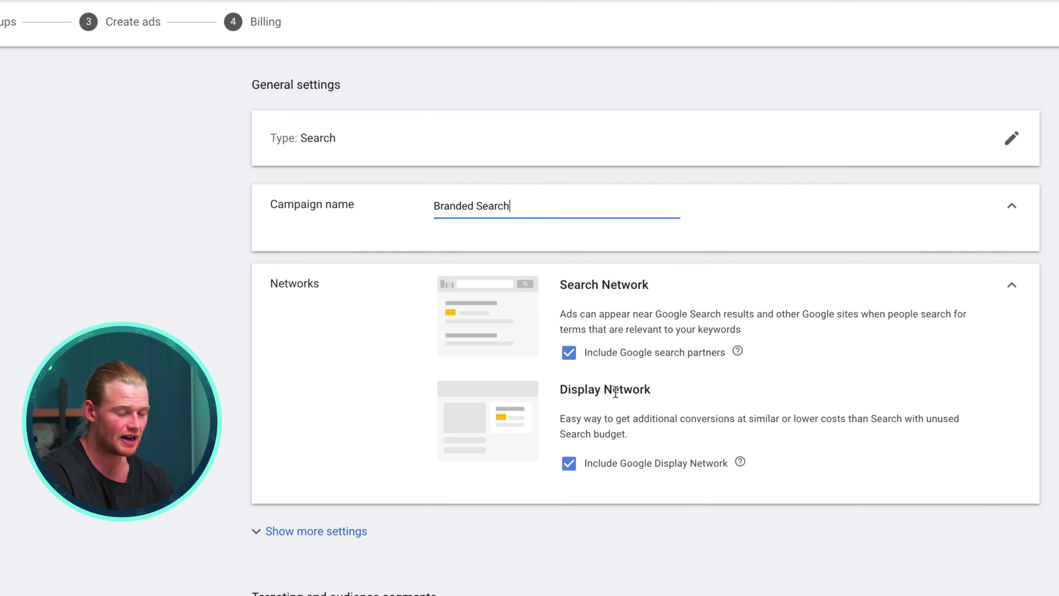
{"action": "left_click", "coordinate": [567, 470]}
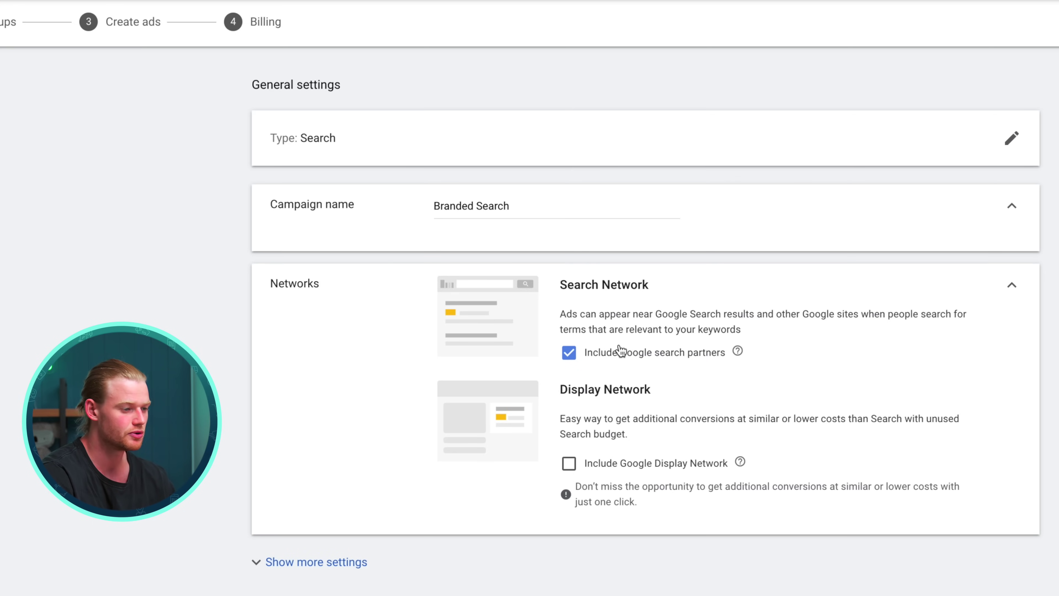
{"action": "scroll", "coordinate": [646, 589], "scroll_direction": "down", "scroll_amount": 6}
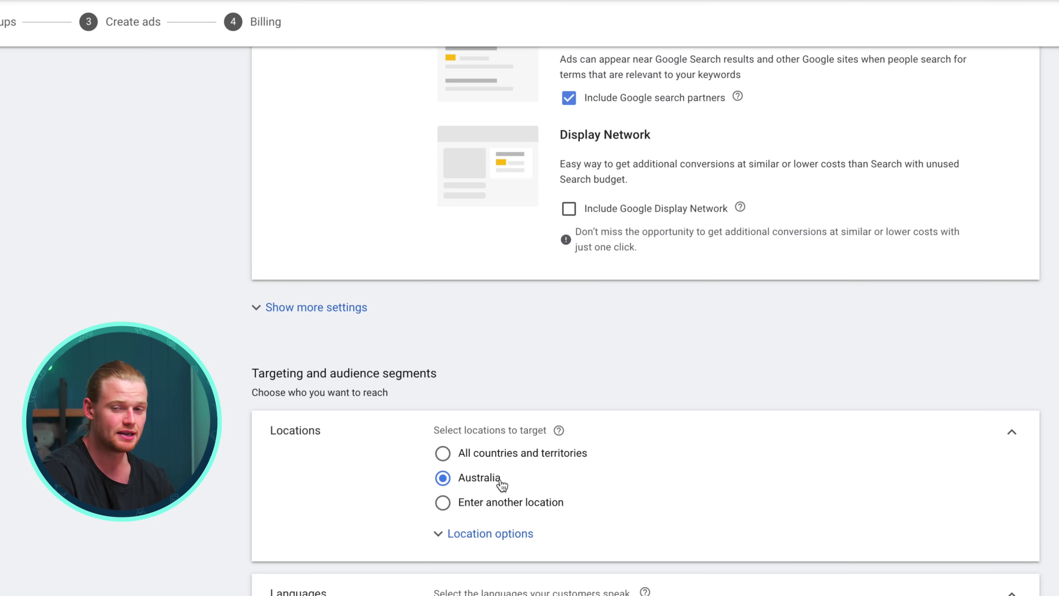
Keep Australia and English targeting, expand Audience segments, and move down to Budget.
{"action": "scroll", "coordinate": [496, 486], "scroll_direction": "down", "scroll_amount": 1}
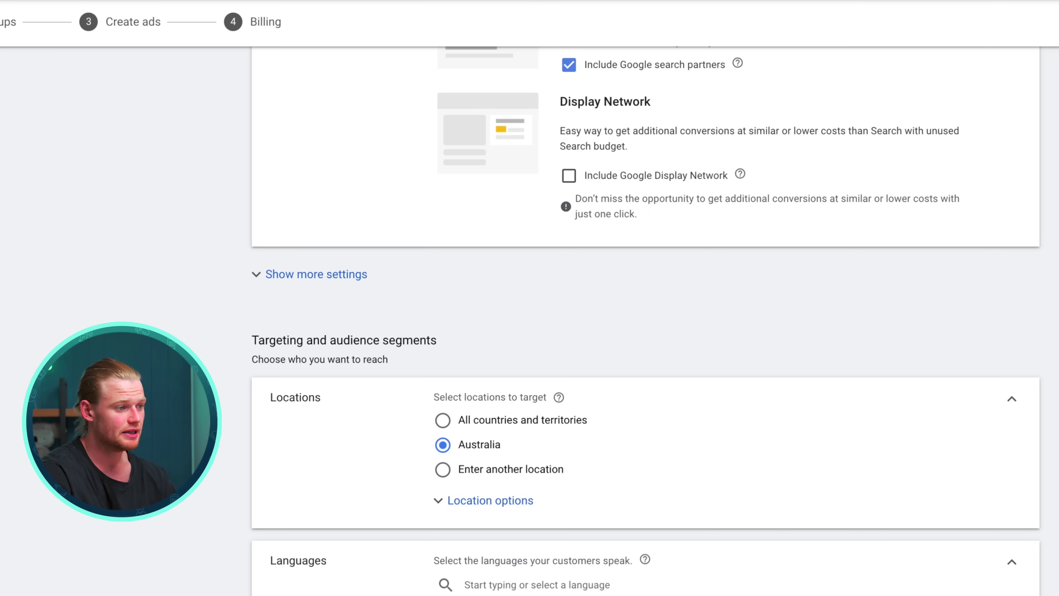
{"action": "scroll", "coordinate": [475, 480], "scroll_direction": "down", "scroll_amount": 2}
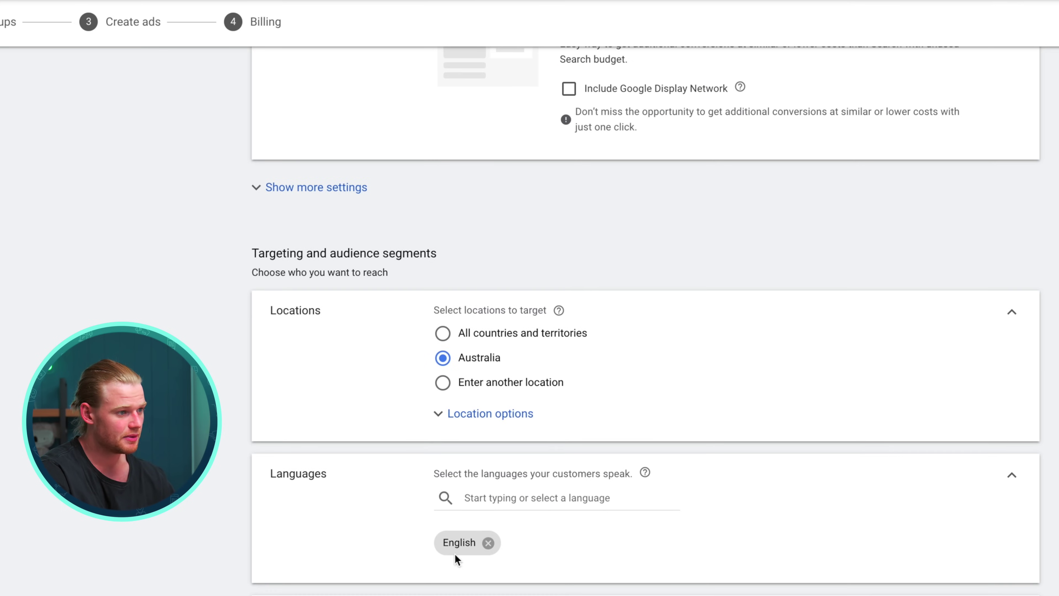
{"action": "scroll", "coordinate": [461, 543], "scroll_direction": "down", "scroll_amount": 2}
{"action": "scroll", "coordinate": [508, 504], "scroll_direction": "down", "scroll_amount": 6}
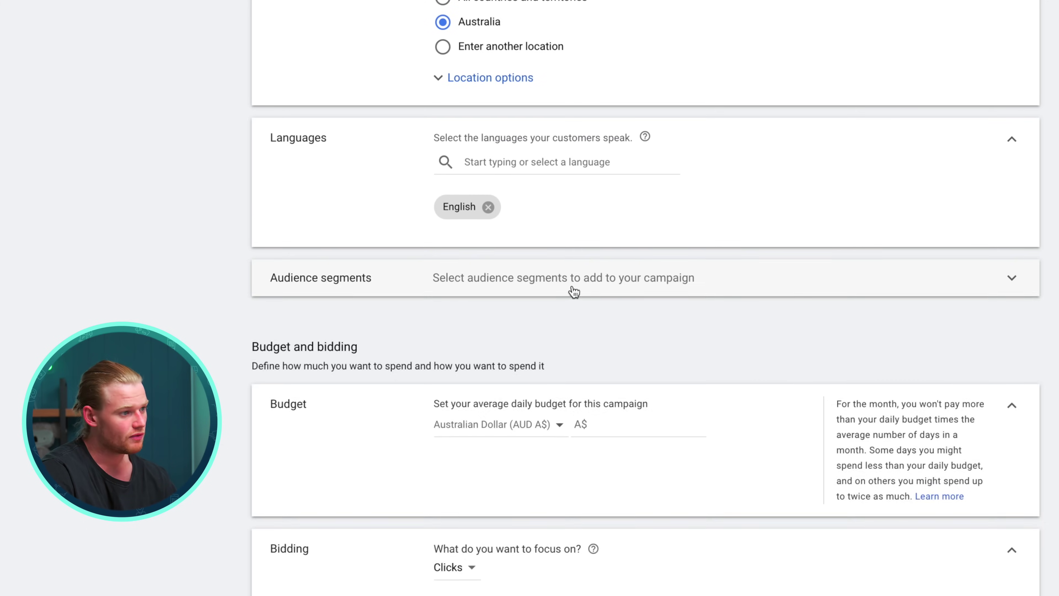
{"action": "left_click", "coordinate": [572, 289]}
{"action": "scroll", "coordinate": [719, 399], "scroll_direction": "down", "scroll_amount": 5}
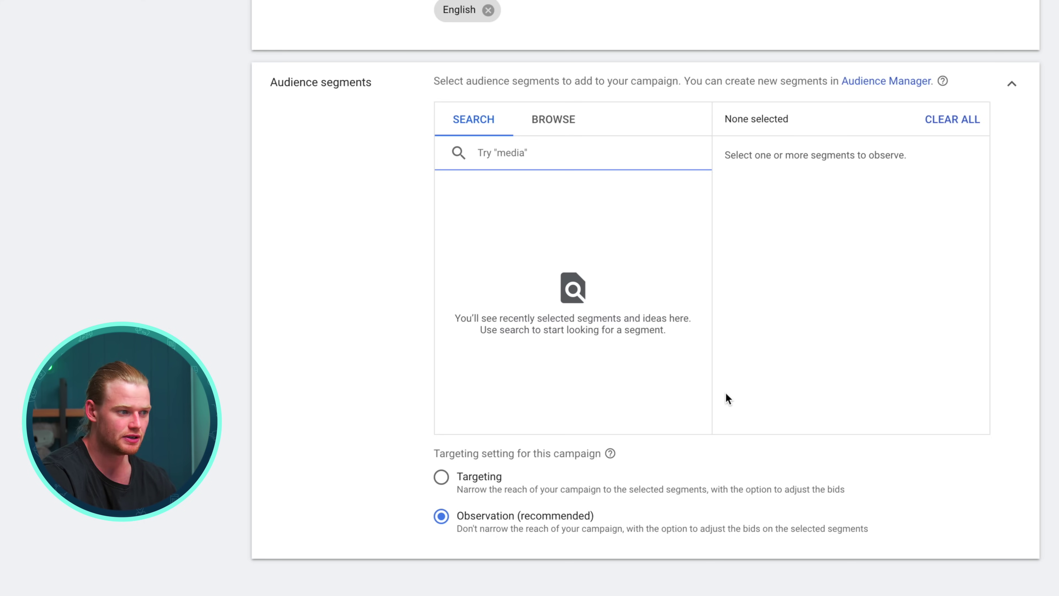
{"action": "scroll", "coordinate": [726, 393], "scroll_direction": "down", "scroll_amount": 6}
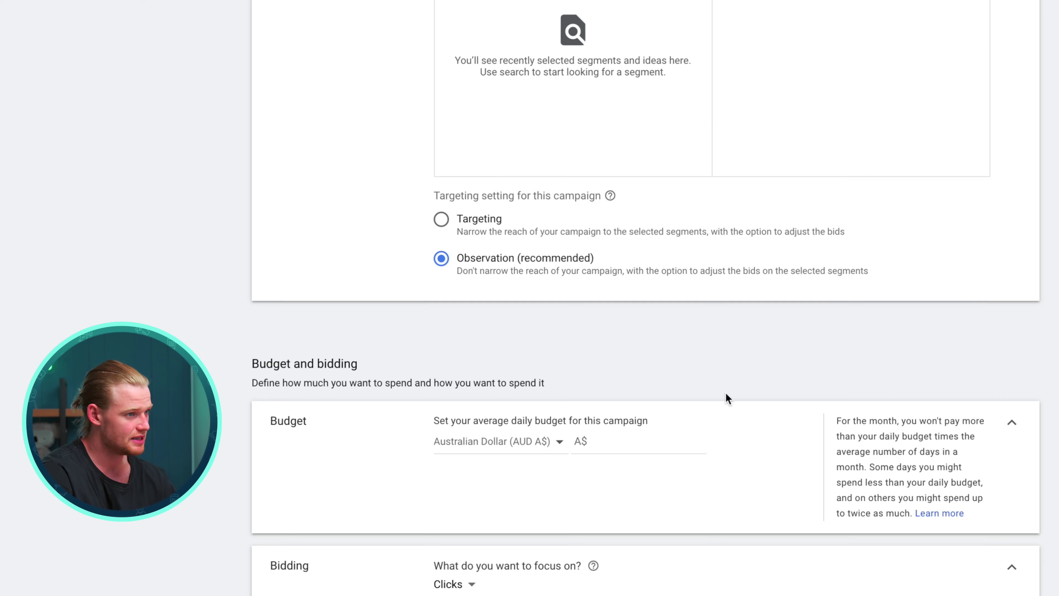
{"action": "scroll", "coordinate": [727, 399], "scroll_direction": "down", "scroll_amount": 7}
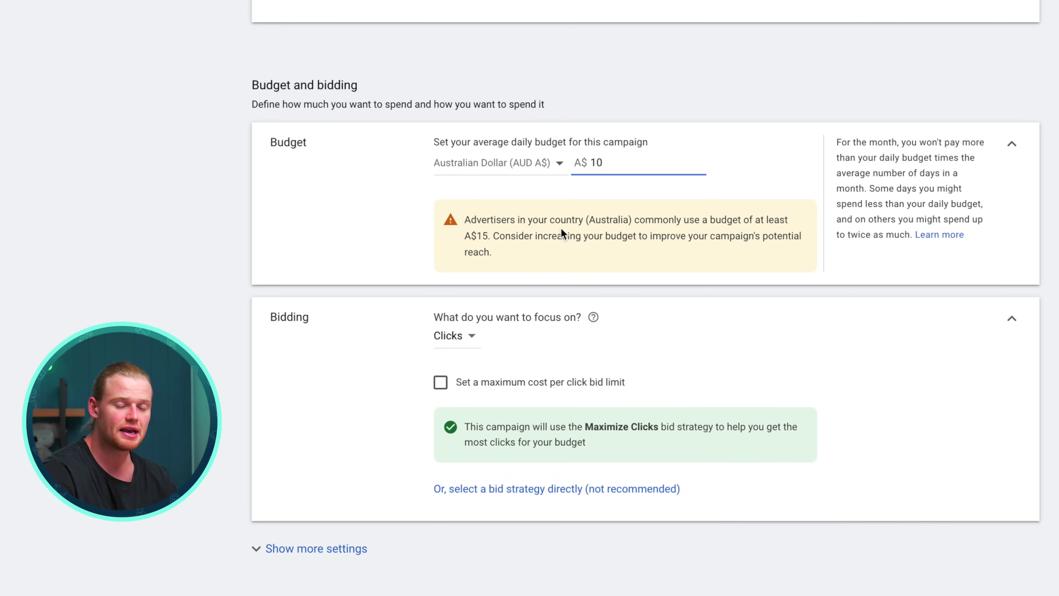
Set an A$10 daily budget and keep the bidding focus on Clicks.
{"action": "left_click", "coordinate": [498, 236]}
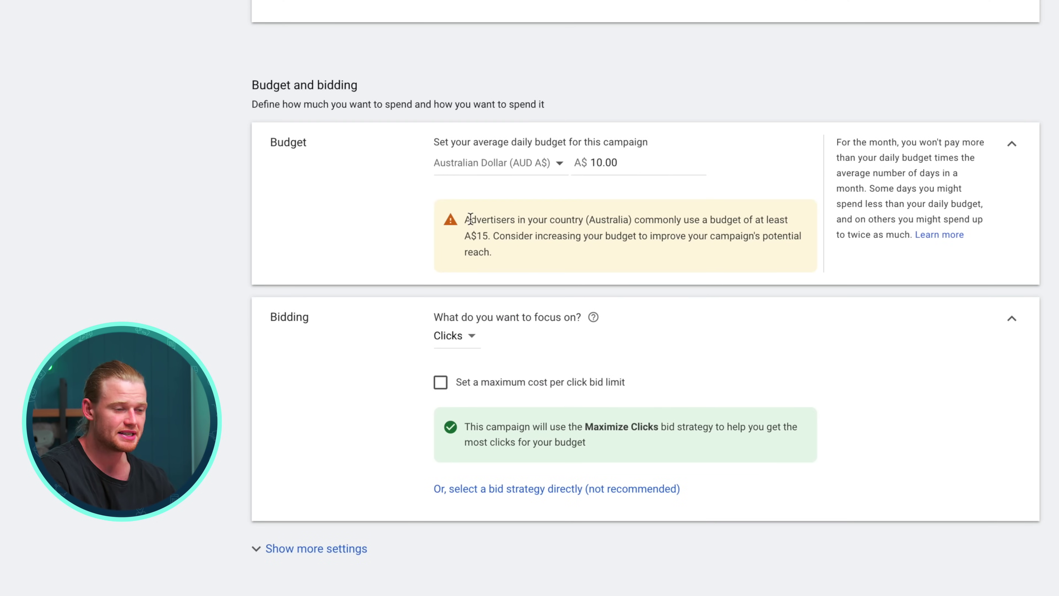
{"action": "scroll", "coordinate": [470, 219], "scroll_direction": "down", "scroll_amount": 5}
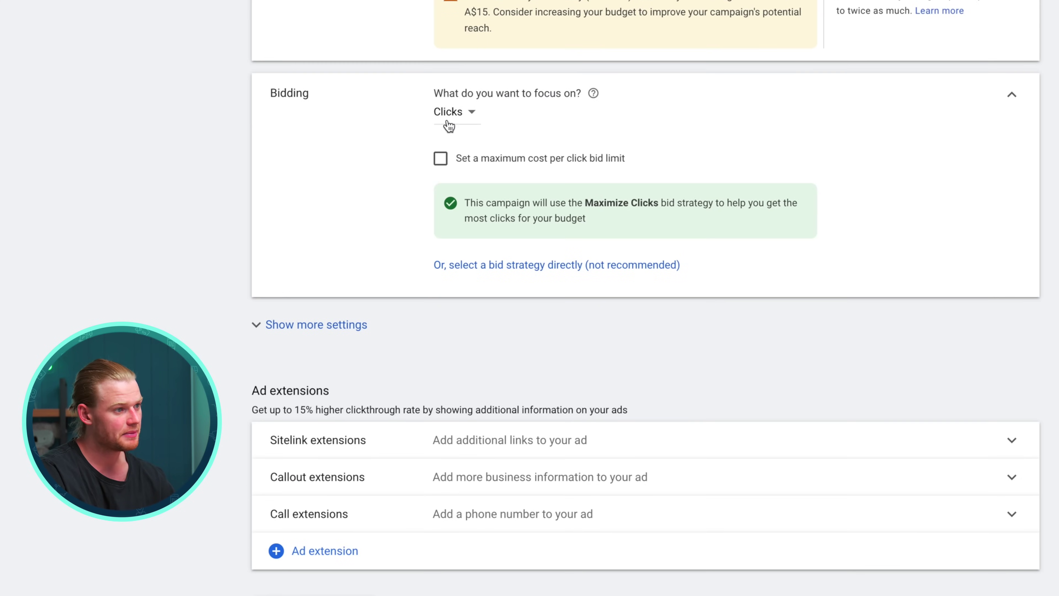
{"action": "left_click", "coordinate": [449, 125]}
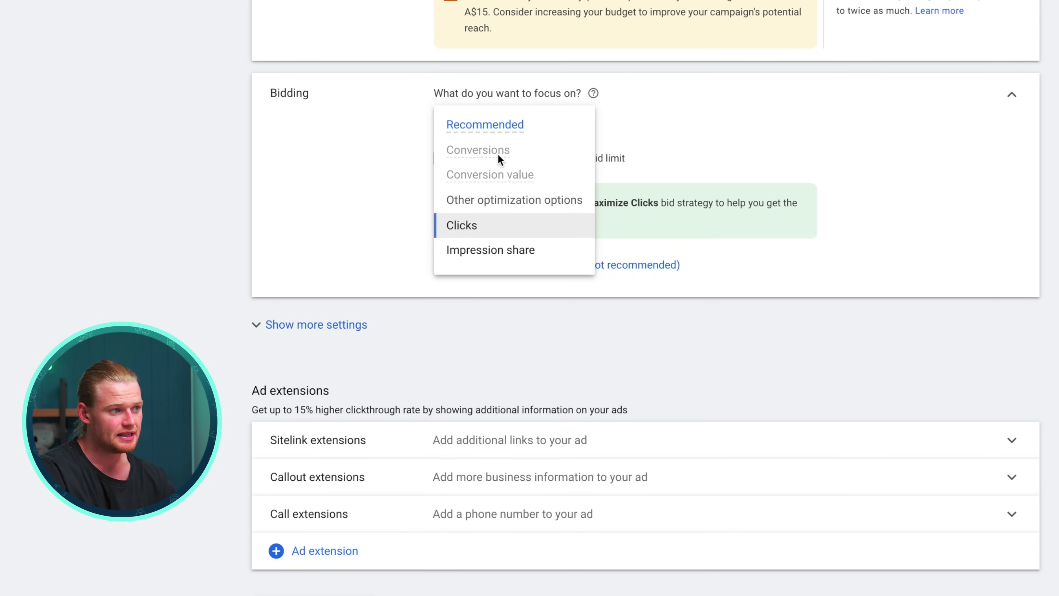
{"action": "mouse_move", "coordinate": [515, 180]}
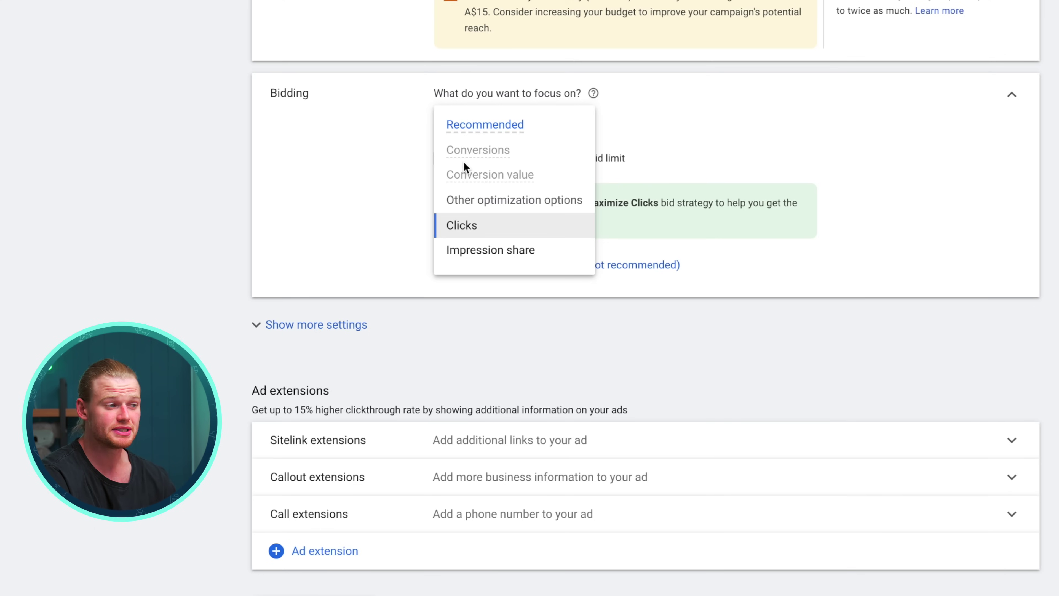
{"action": "left_click", "coordinate": [520, 97]}
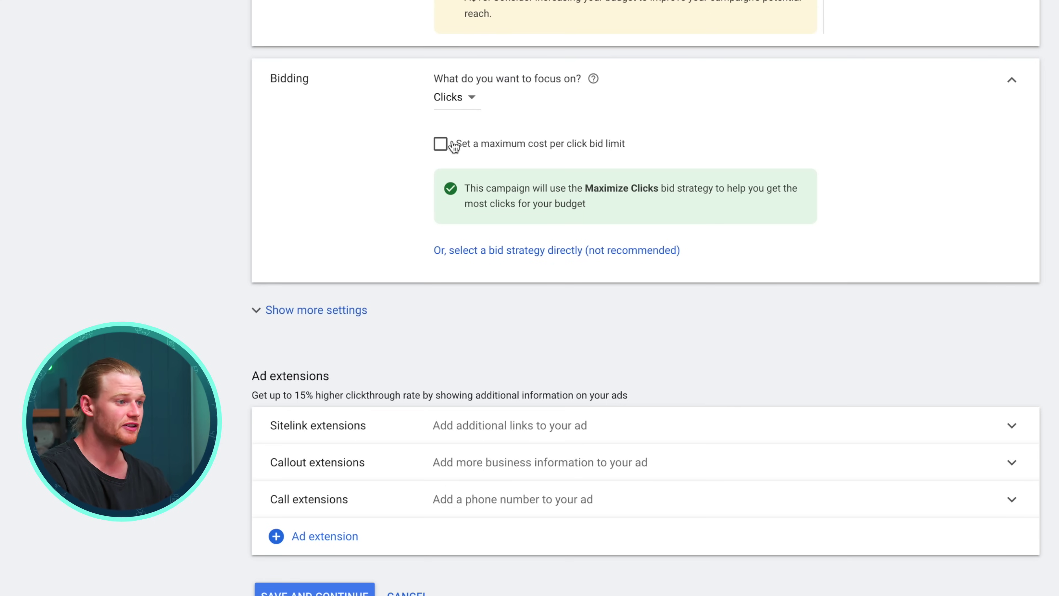
Add a maximum cost-per-click bid limit of A$4.00.
{"action": "left_click", "coordinate": [441, 143]}
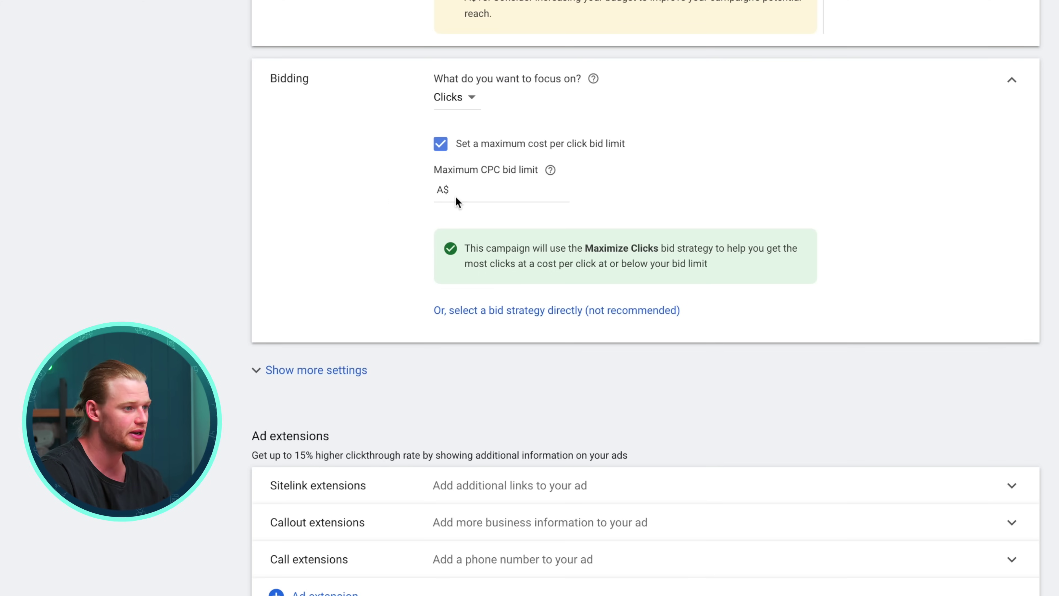
{"action": "left_click", "coordinate": [476, 194]}
{"action": "type", "text": "4"}
{"action": "left_click", "coordinate": [19, 274]}
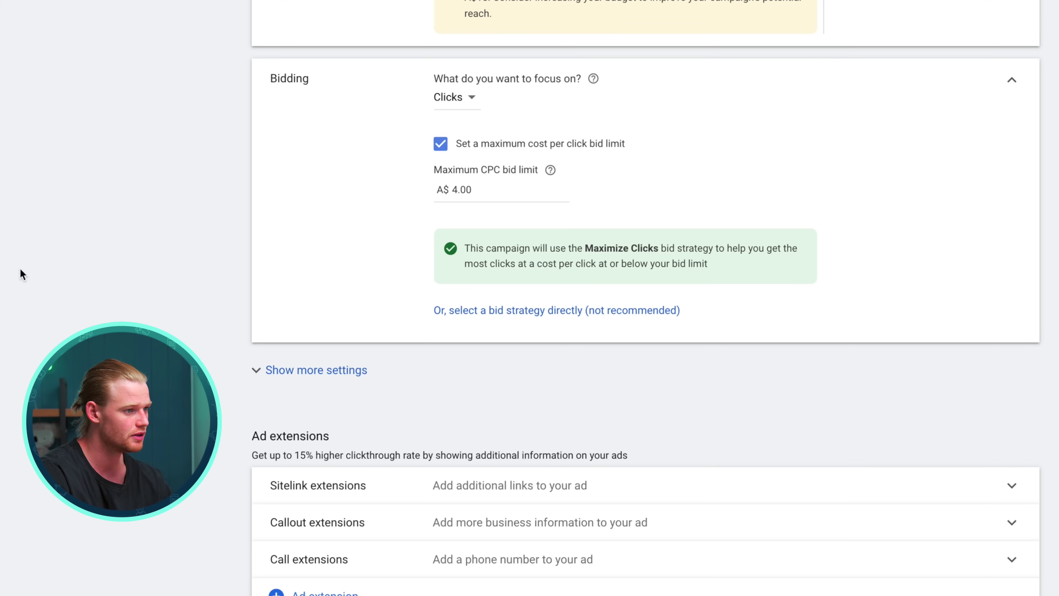
{"action": "scroll", "coordinate": [18, 275], "scroll_direction": "down", "scroll_amount": 1}
{"action": "scroll", "coordinate": [646, 298], "scroll_direction": "down", "scroll_amount": 3}
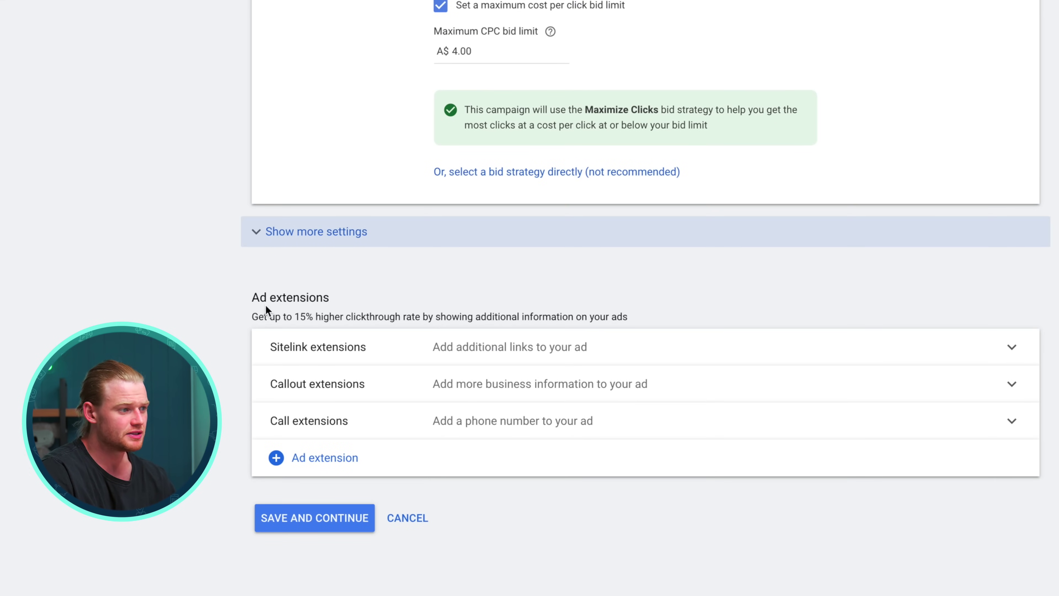
Leave the sitelink fields empty and open the Callout extensions form.
{"action": "left_click_drag", "start_coordinate": [252, 295], "coordinate": [669, 324]}
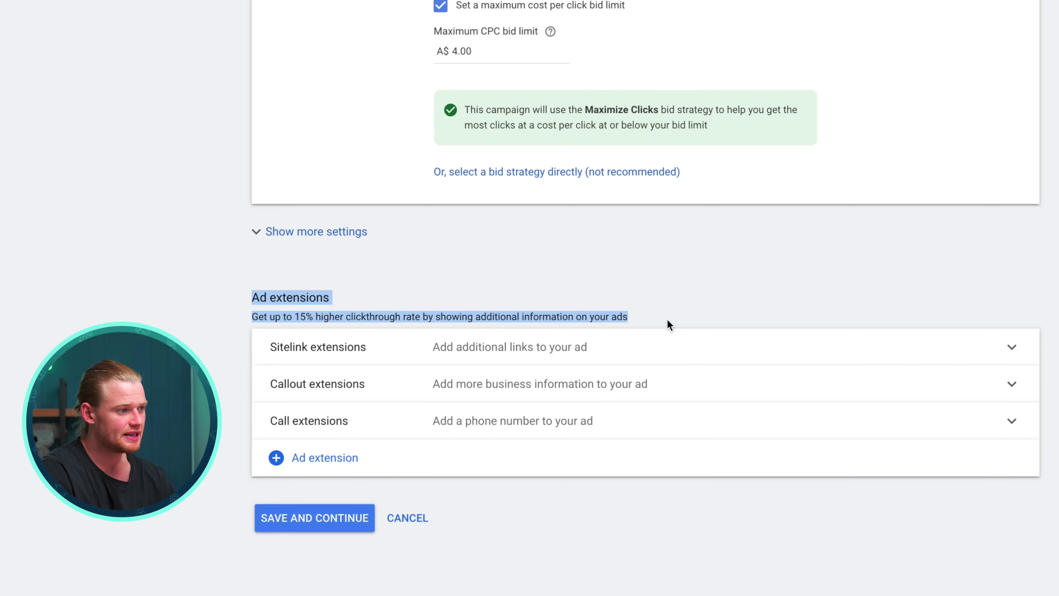
{"action": "left_click", "coordinate": [595, 360]}
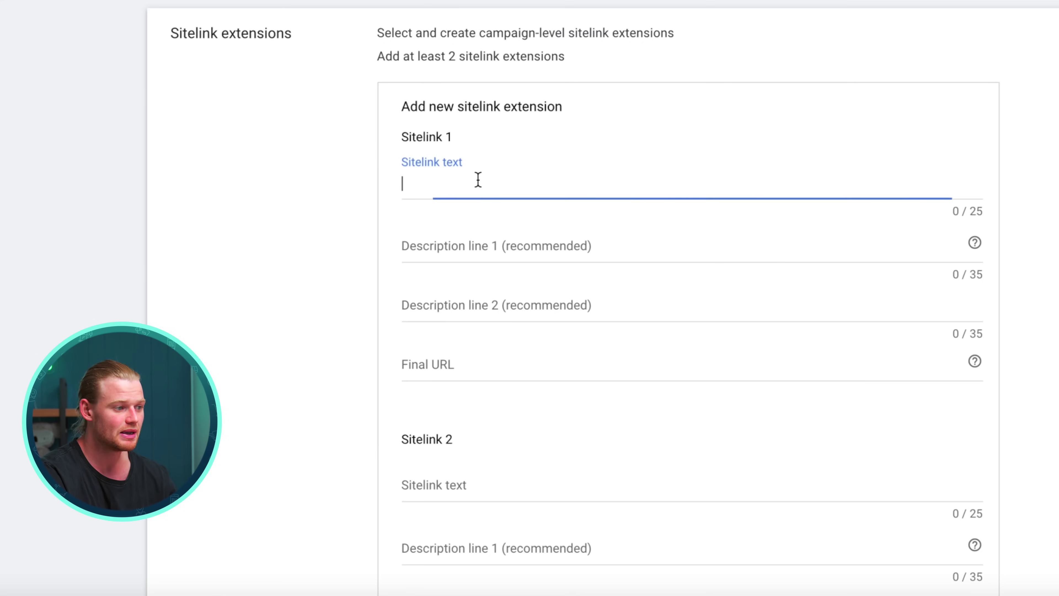
{"action": "left_click", "coordinate": [573, 247]}
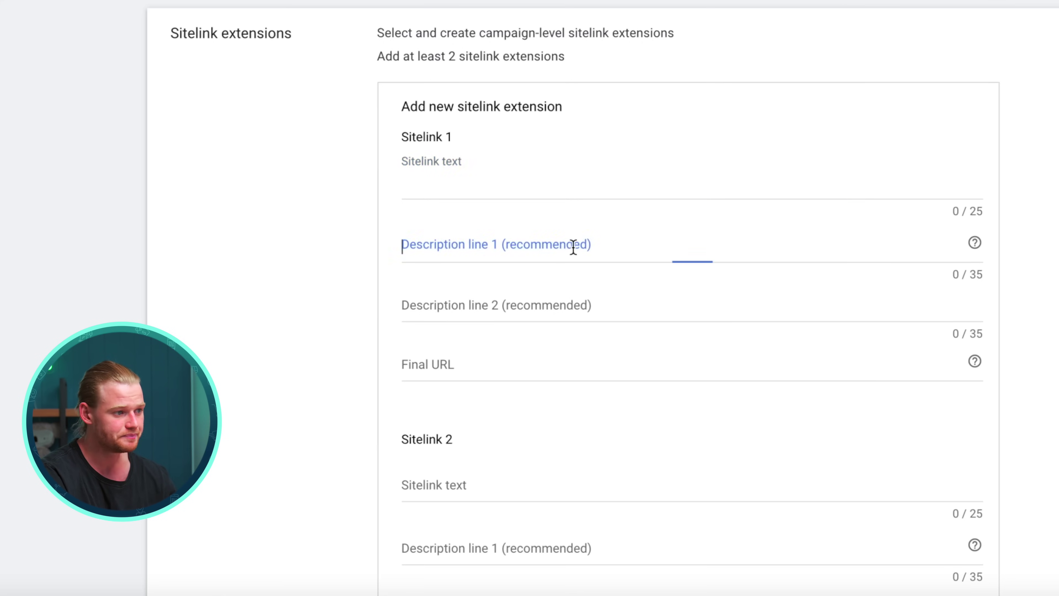
{"action": "left_click", "coordinate": [553, 363]}
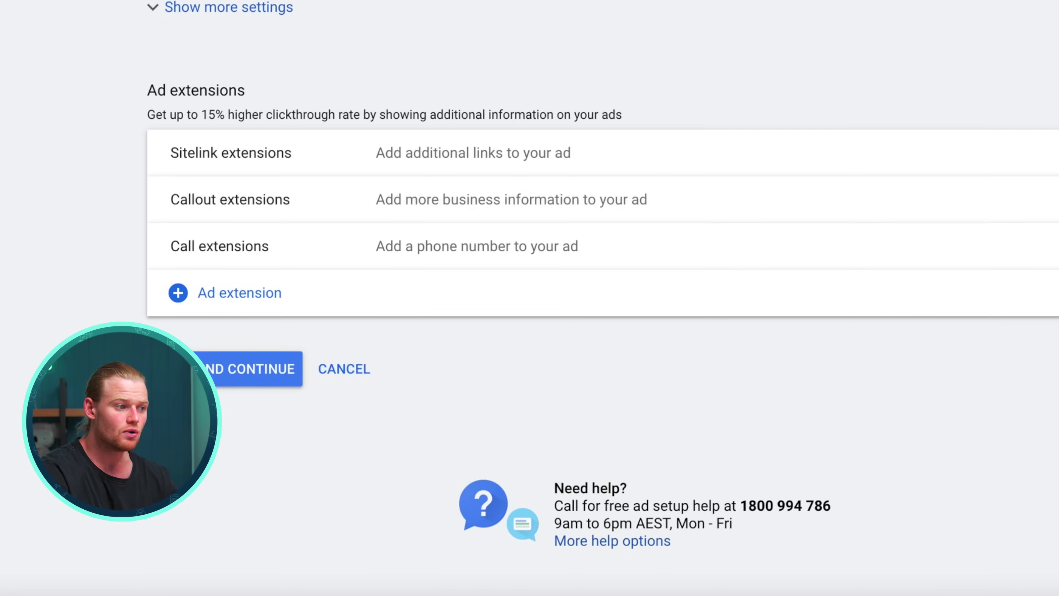
{"action": "left_click", "coordinate": [728, 199]}
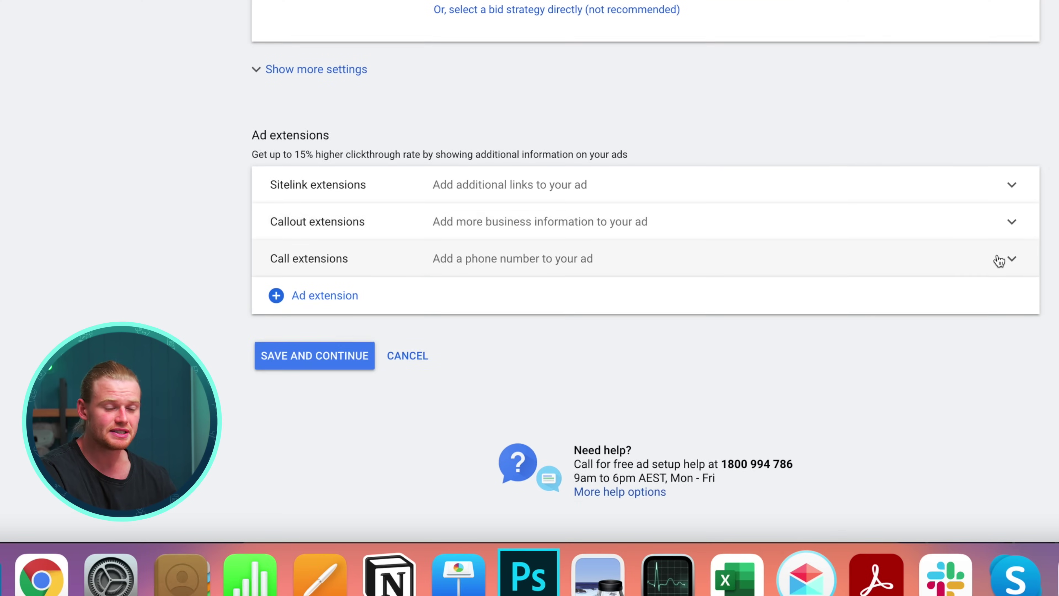
Enter 'Free Shipping Above $50' as the first callout.
{"action": "left_click", "coordinate": [998, 257]}
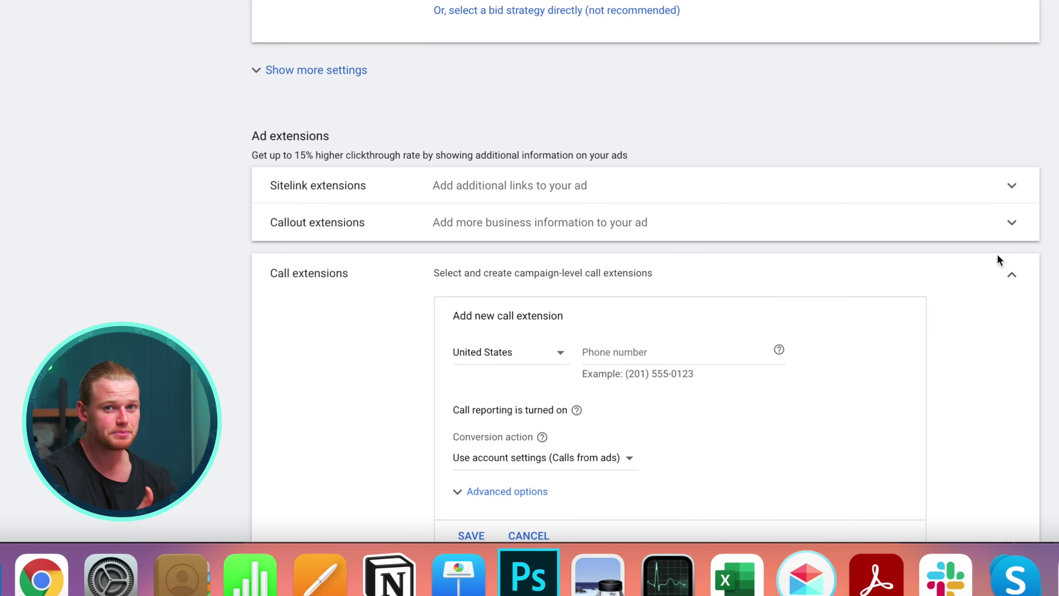
{"action": "left_click", "coordinate": [996, 253]}
{"action": "left_click", "coordinate": [1010, 225]}
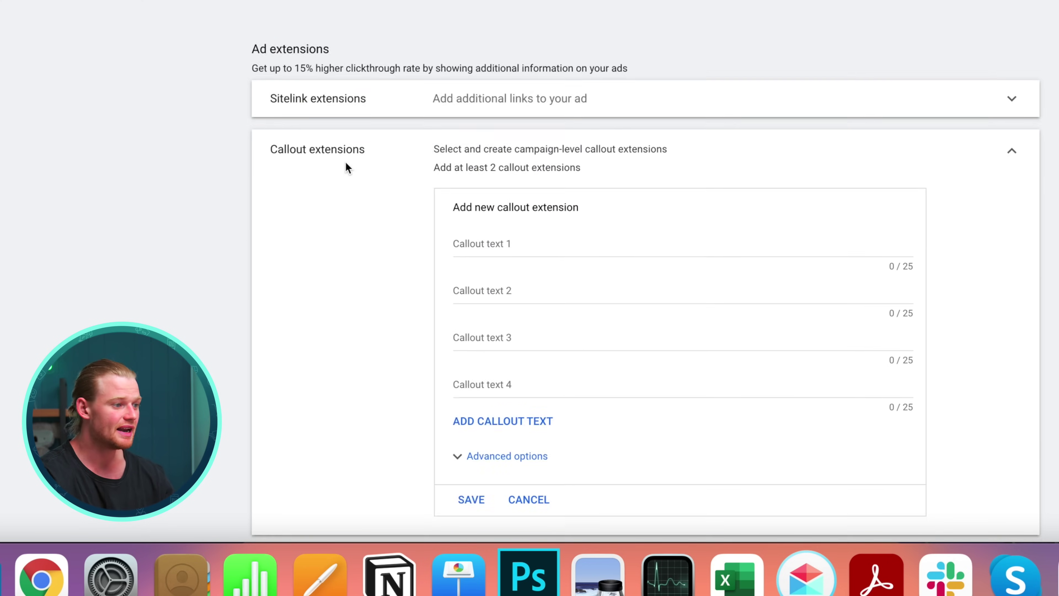
{"action": "left_click", "coordinate": [791, 199]}
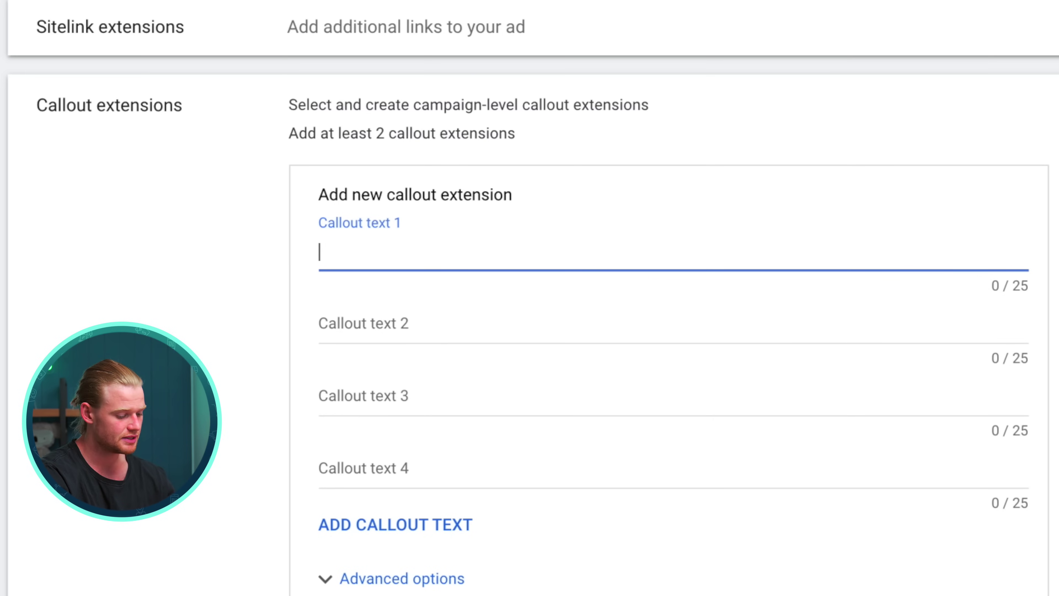
{"action": "type", "text": "Fress S"}
{"action": "key", "text": "BackSpace"}
{"action": "key", "text": "BackSpace"}
{"action": "key", "text": "BackSpace"}
{"action": "key", "text": "BackSpace"}
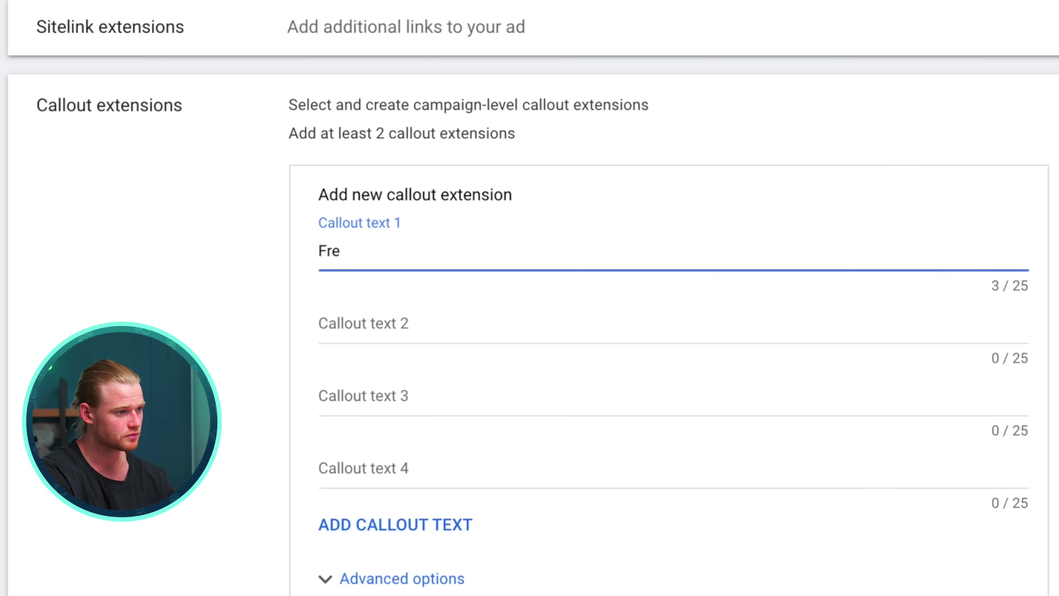
{"action": "type", "text": "e Shipping Above $50"}
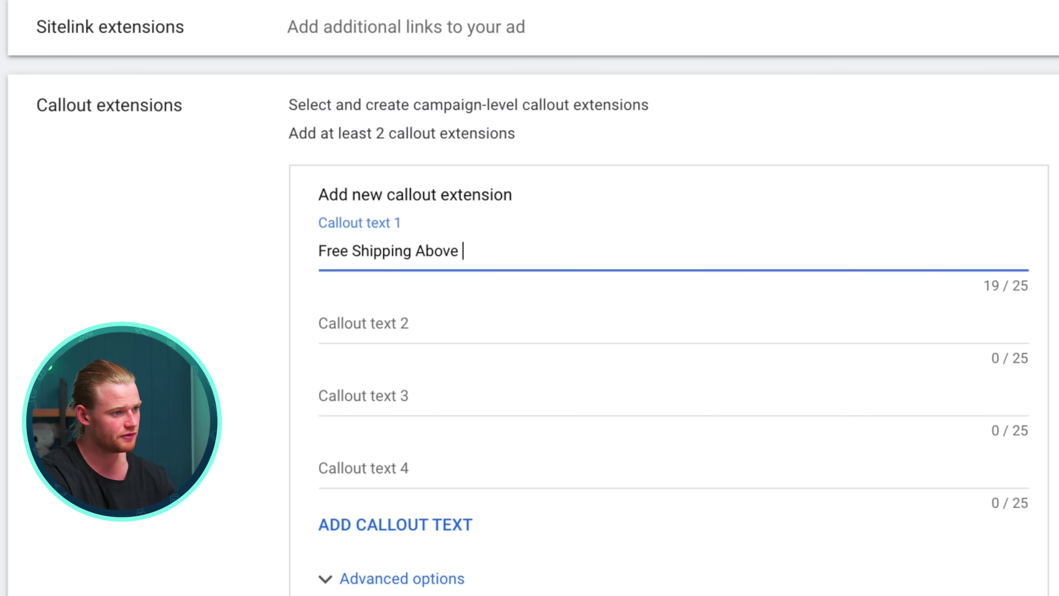
{"action": "key", "text": "Tab"}
Add callouts 'Based in Australia', 'As Seen On YouTube' and 'Premium Cleaner'.
{"action": "type", "text": "Based in"}
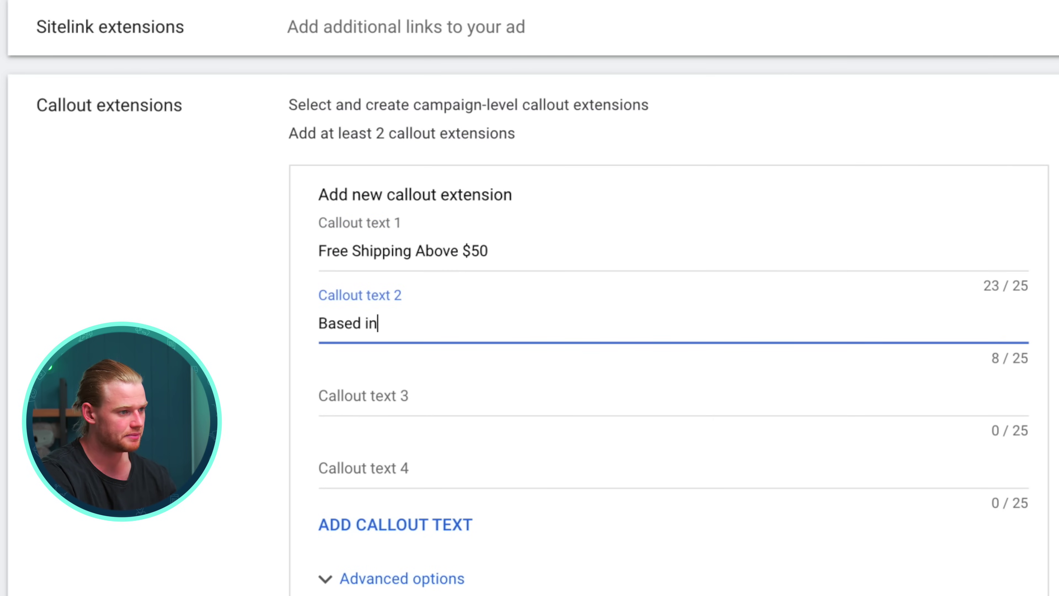
{"action": "type", "text": " Australia"}
{"action": "key", "text": "Tab"}
{"action": "type", "text": "As Seen On YouTube"}
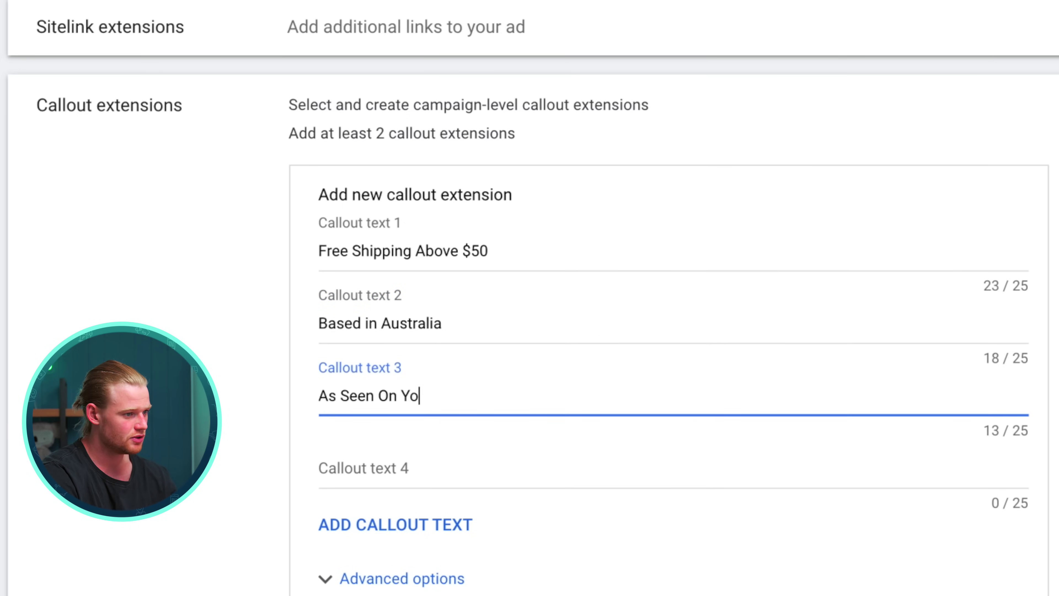
{"action": "key", "text": "Tab"}
{"action": "type", "text": "Por"}
{"action": "key", "text": "BackSpace"}
{"action": "key", "text": "BackSpace"}
{"action": "type", "text": "remium Cleaner"}
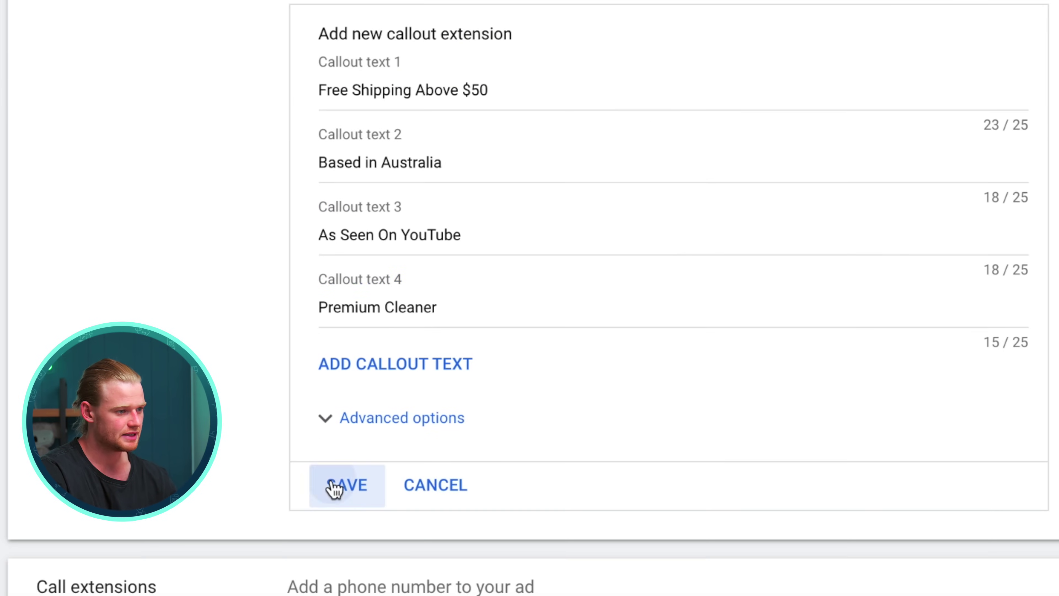
Save the four callouts and save the campaign settings to continue to ad groups.
{"action": "left_click", "coordinate": [333, 490]}
{"action": "scroll", "coordinate": [528, 318], "scroll_direction": "down", "scroll_amount": 2}
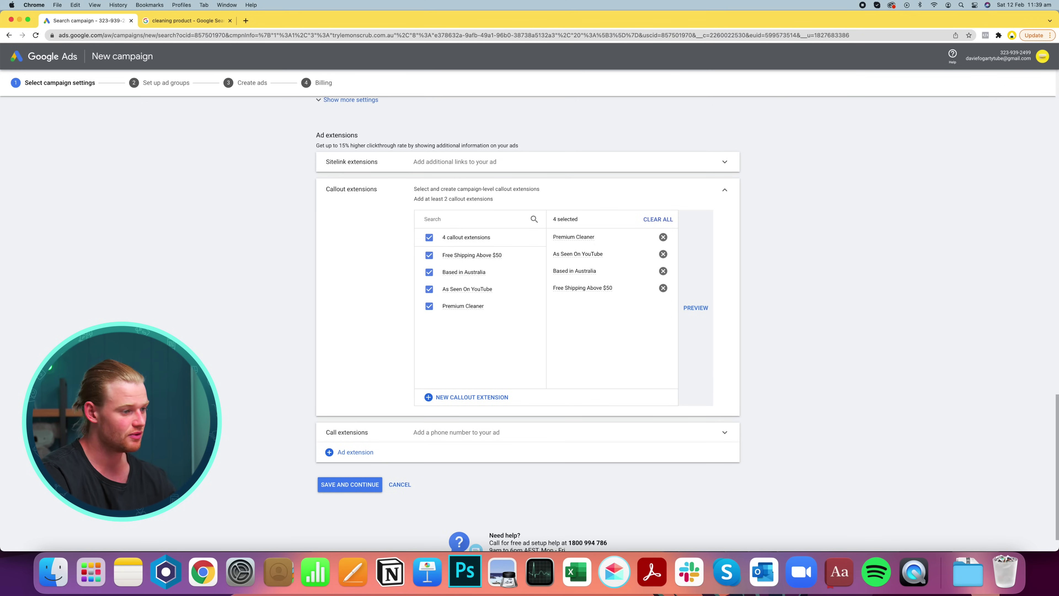
{"action": "left_click", "coordinate": [350, 484]}
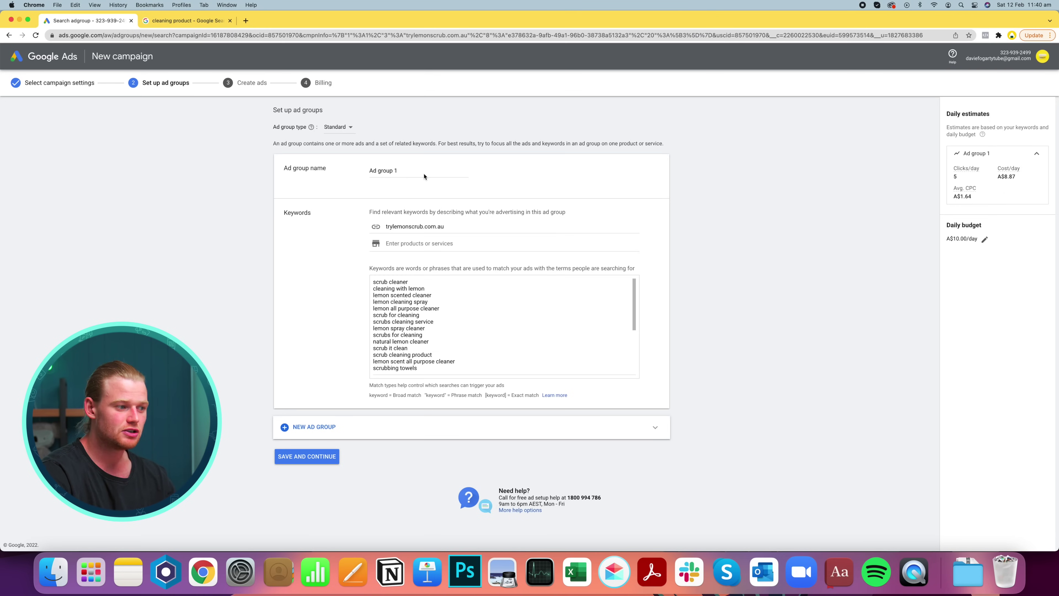
Review Ad group 1's name and suggested keywords like scrub cleaner and lemon scented cleaner.
{"action": "left_click", "coordinate": [316, 427]}
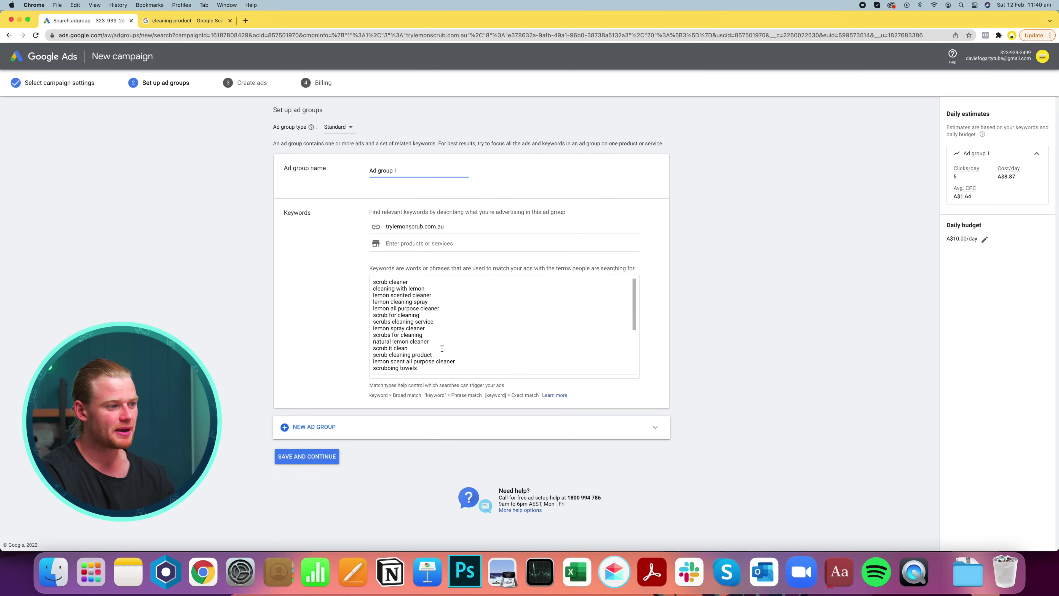
{"action": "left_click_drag", "start_coordinate": [441, 370], "coordinate": [356, 283]}
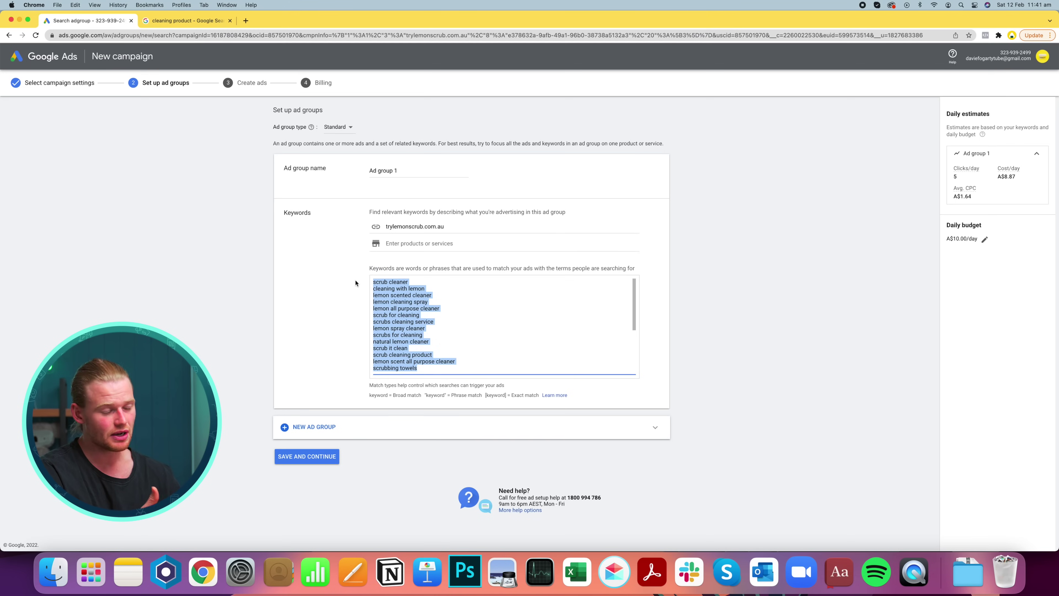
{"action": "left_click", "coordinate": [197, 277]}
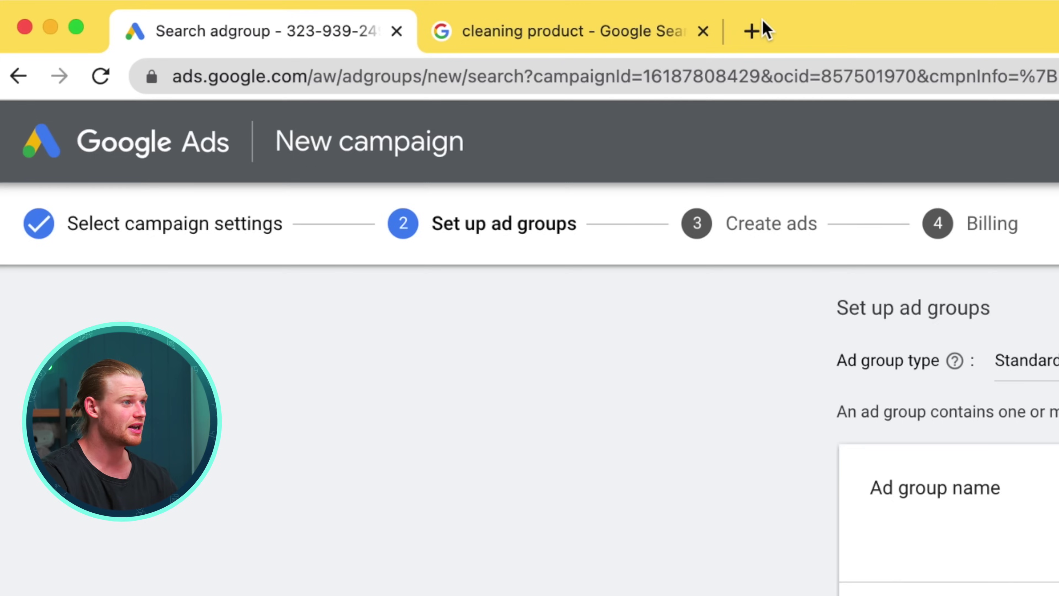
Search 'keyword sheeter' in a new tab and open the keywordsheeter.com free keyword tool.
{"action": "left_click", "coordinate": [245, 21]}
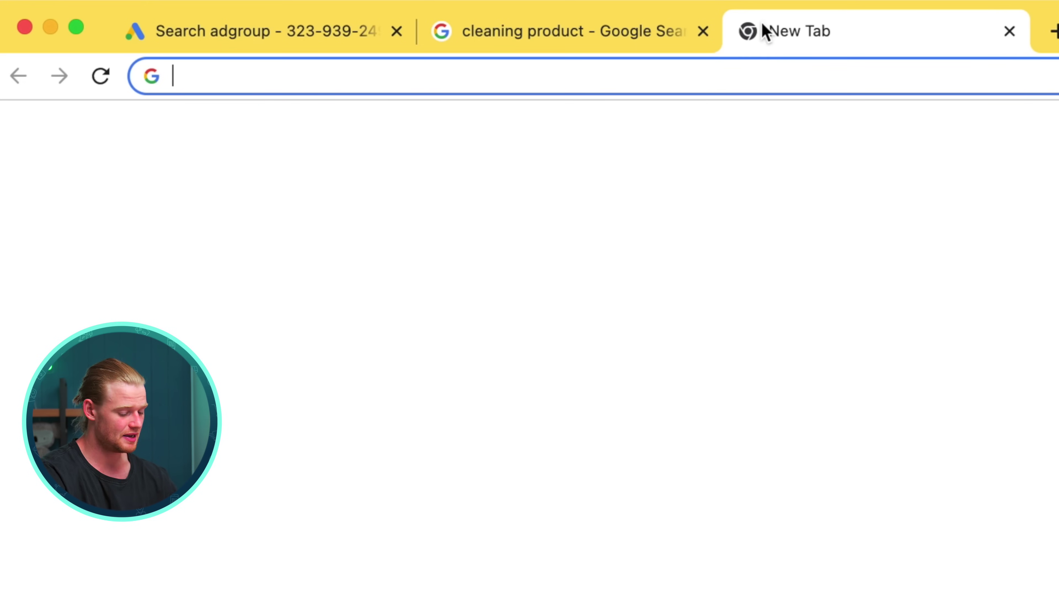
{"action": "type", "text": "keyword sheeter"}
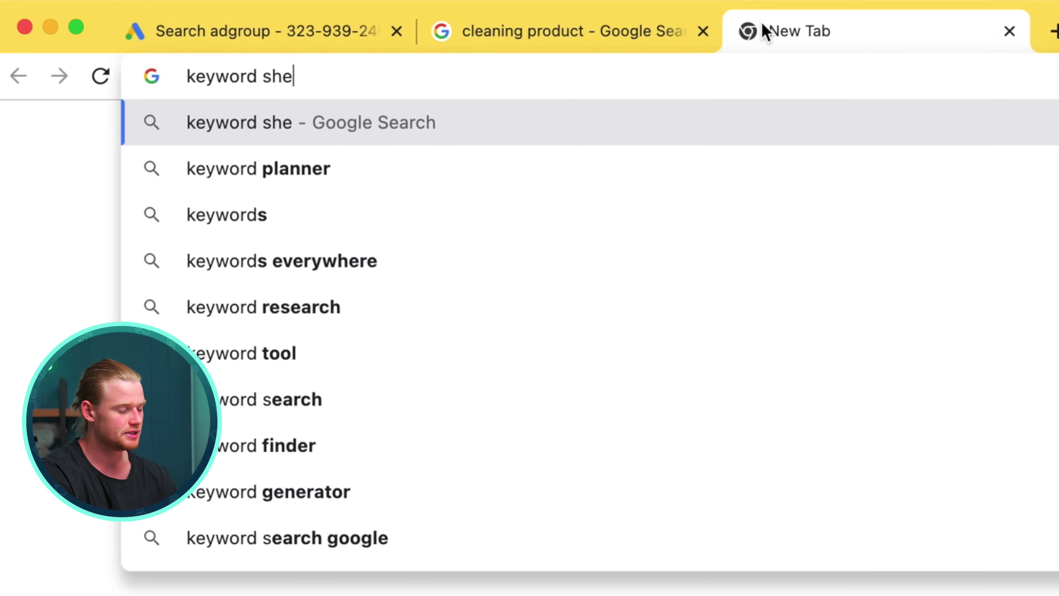
{"action": "key", "text": "Return"}
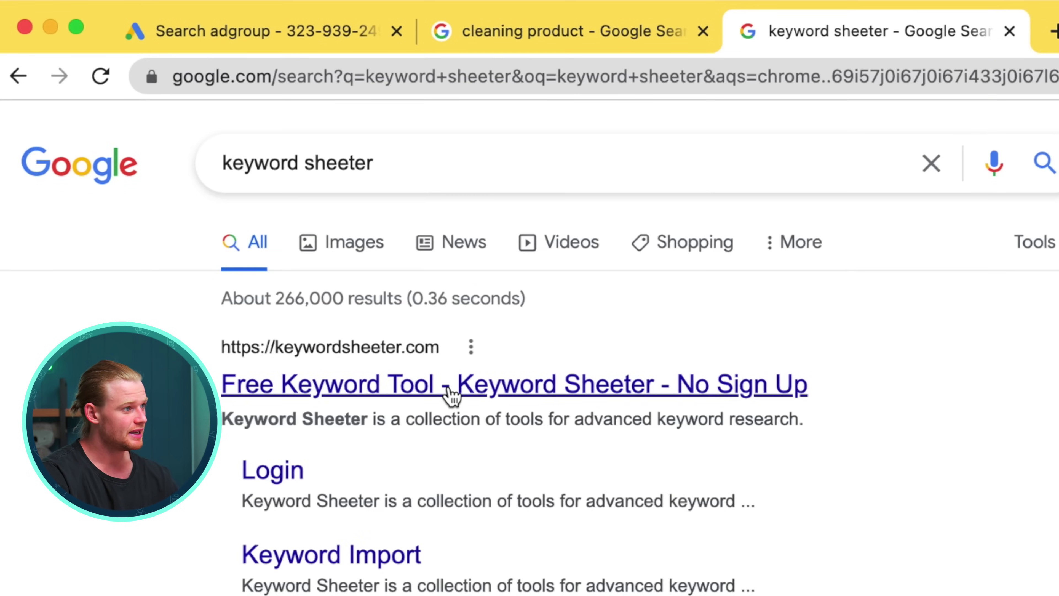
{"action": "left_click", "coordinate": [449, 394]}
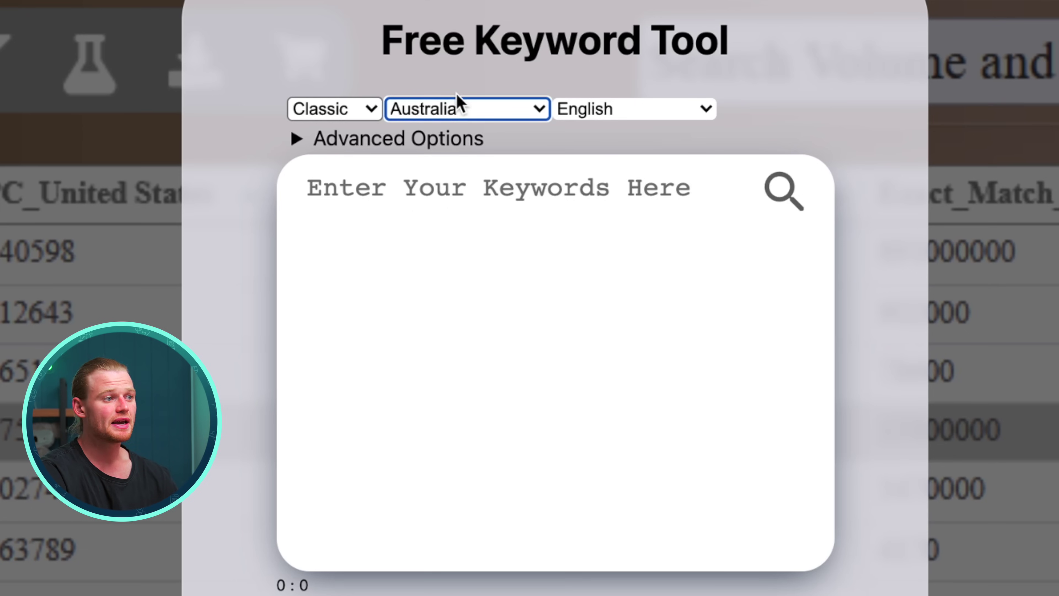
Generate keyword ideas for 'bbq cleaner' with Australia as the country, stopping at 66 results.
{"action": "left_click", "coordinate": [456, 102]}
{"action": "left_click", "coordinate": [463, 112]}
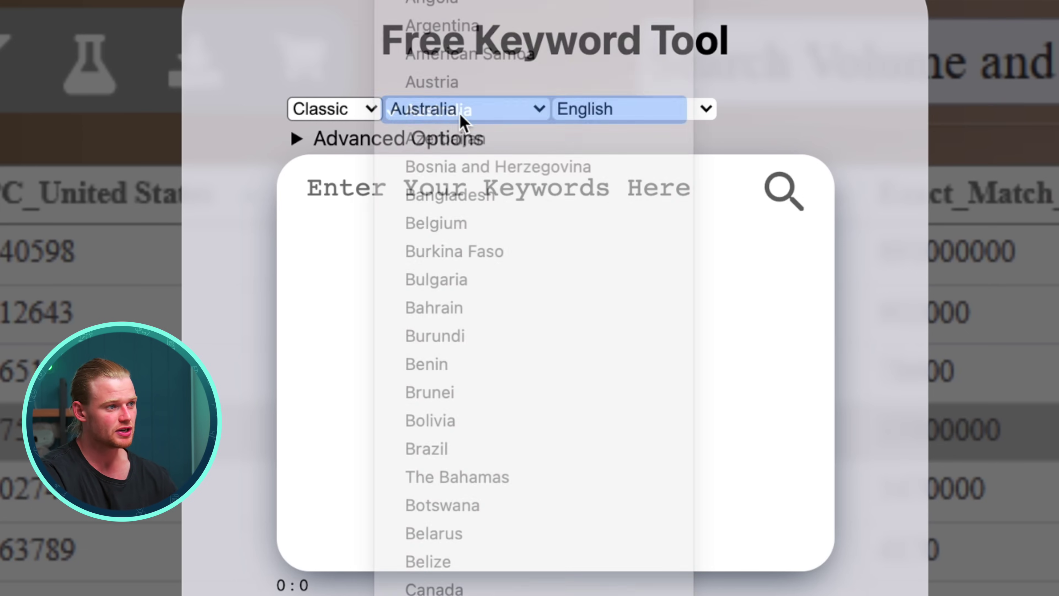
{"action": "left_click", "coordinate": [440, 186]}
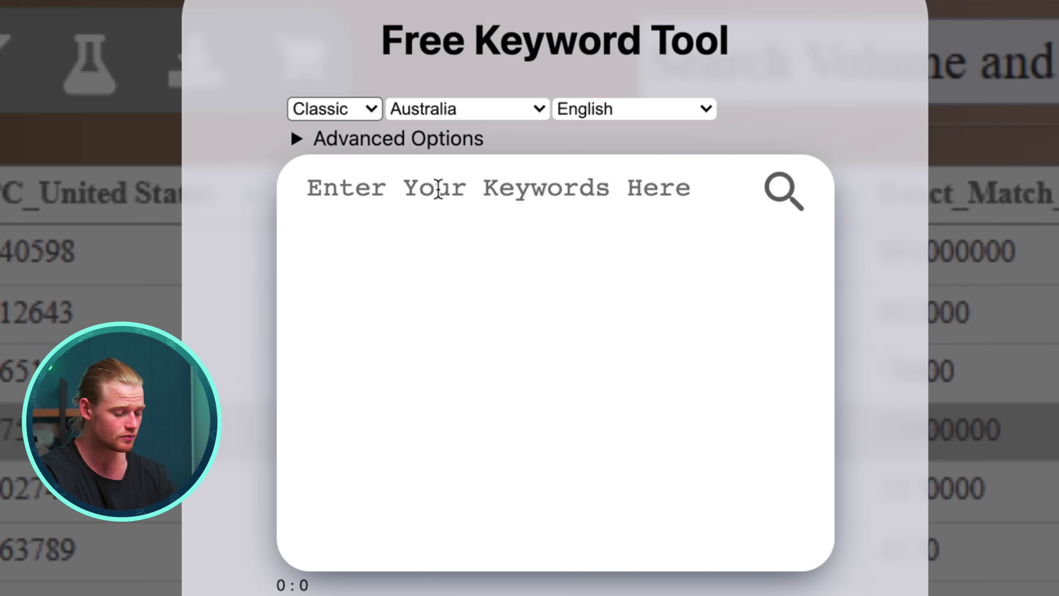
{"action": "type", "text": "bbq cl"}
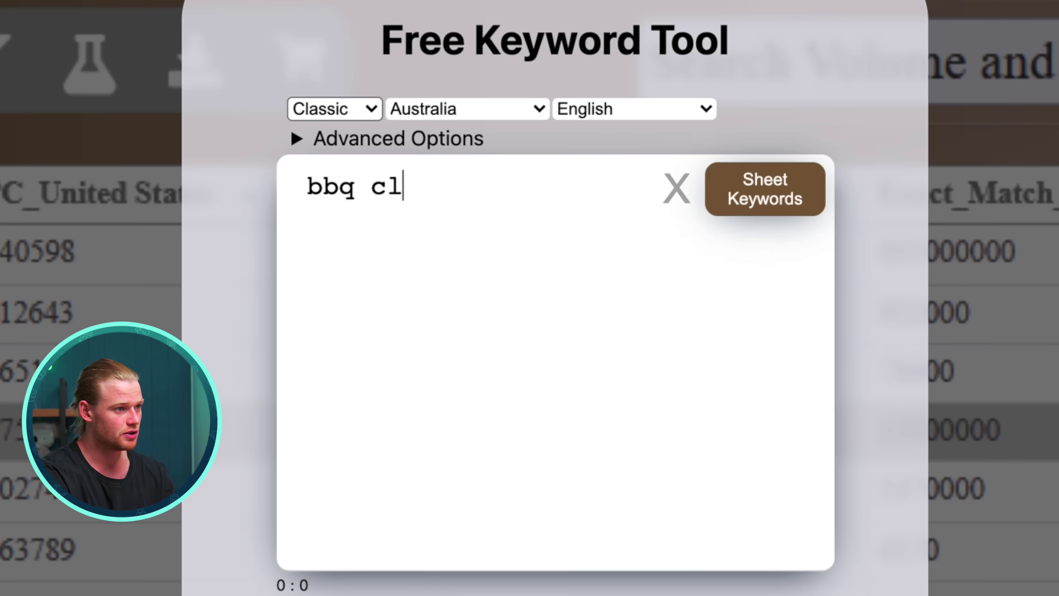
{"action": "type", "text": "eaner"}
{"action": "left_click", "coordinate": [778, 188]}
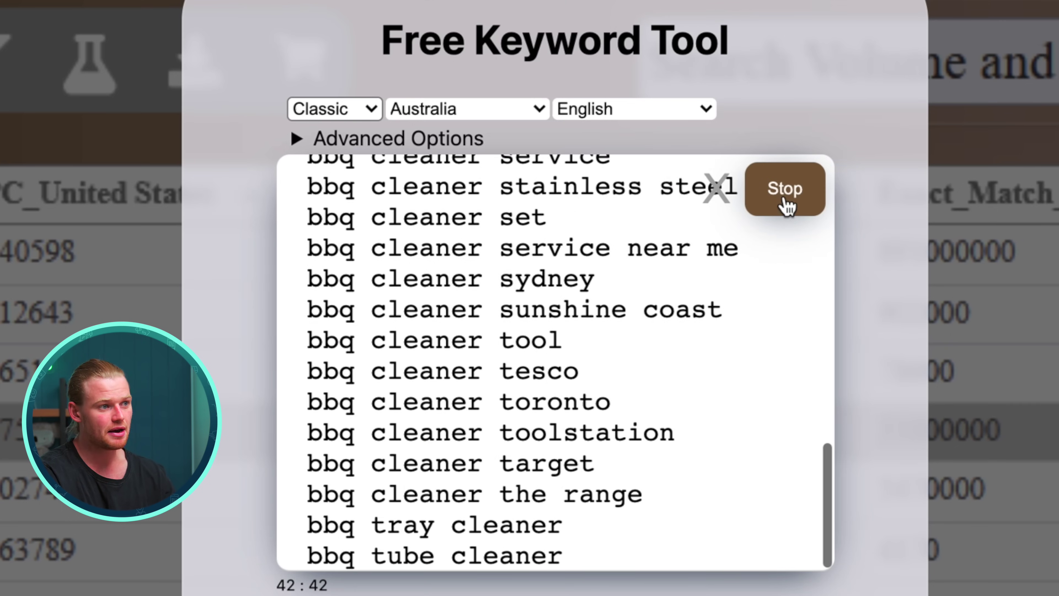
{"action": "left_click", "coordinate": [784, 201]}
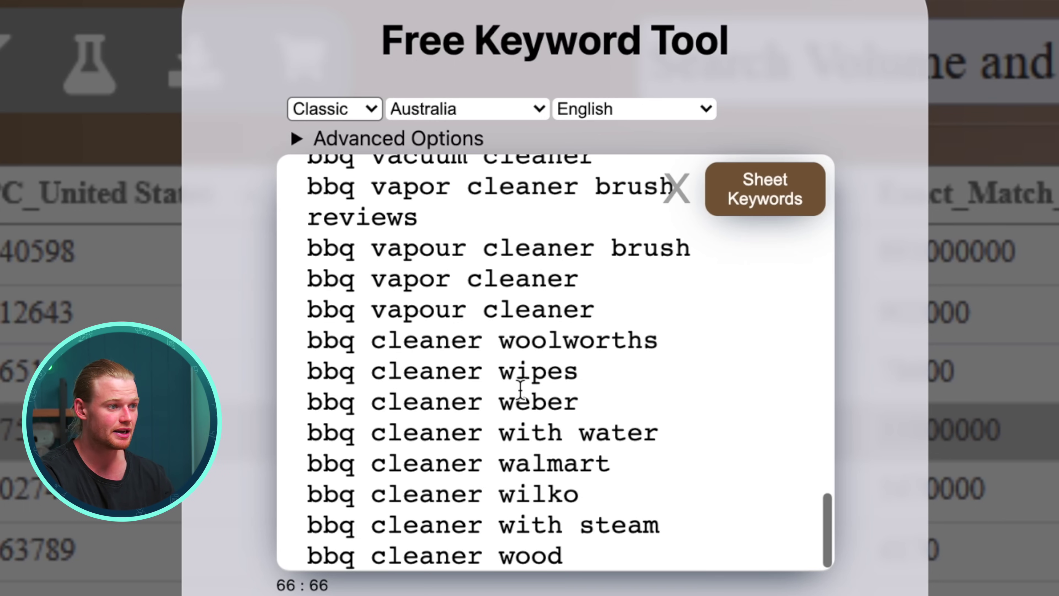
Browse the bbq cleaner keyword ideas, such as bbq pit cleaner and bbq cleaner reviews.
{"action": "scroll", "coordinate": [520, 391], "scroll_direction": "up", "scroll_amount": 1}
{"action": "scroll", "coordinate": [523, 386], "scroll_direction": "down", "scroll_amount": 1}
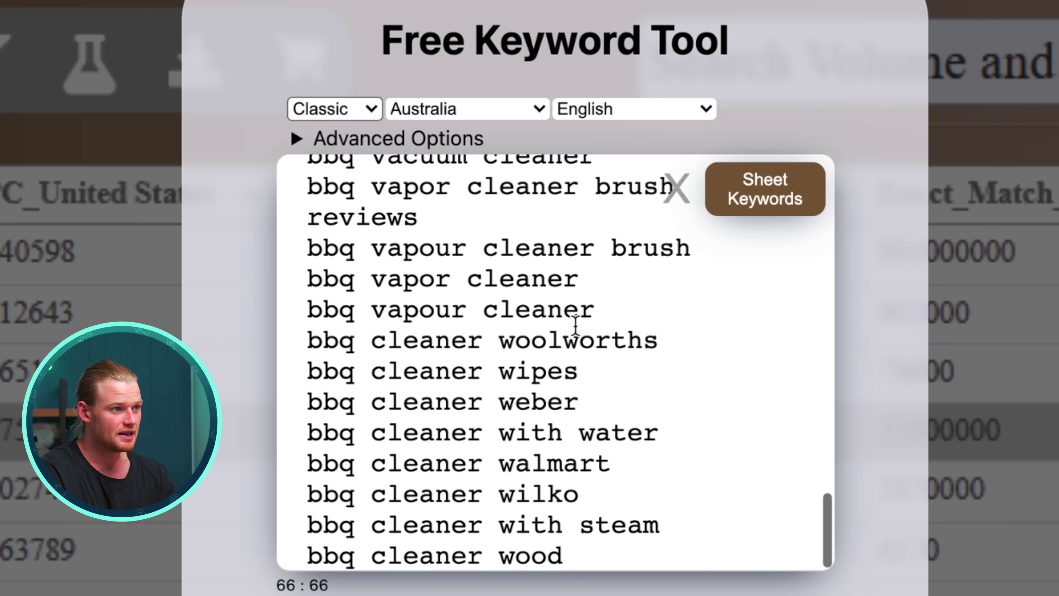
{"action": "left_click", "coordinate": [310, 341]}
{"action": "scroll", "coordinate": [518, 375], "scroll_direction": "up", "scroll_amount": 10}
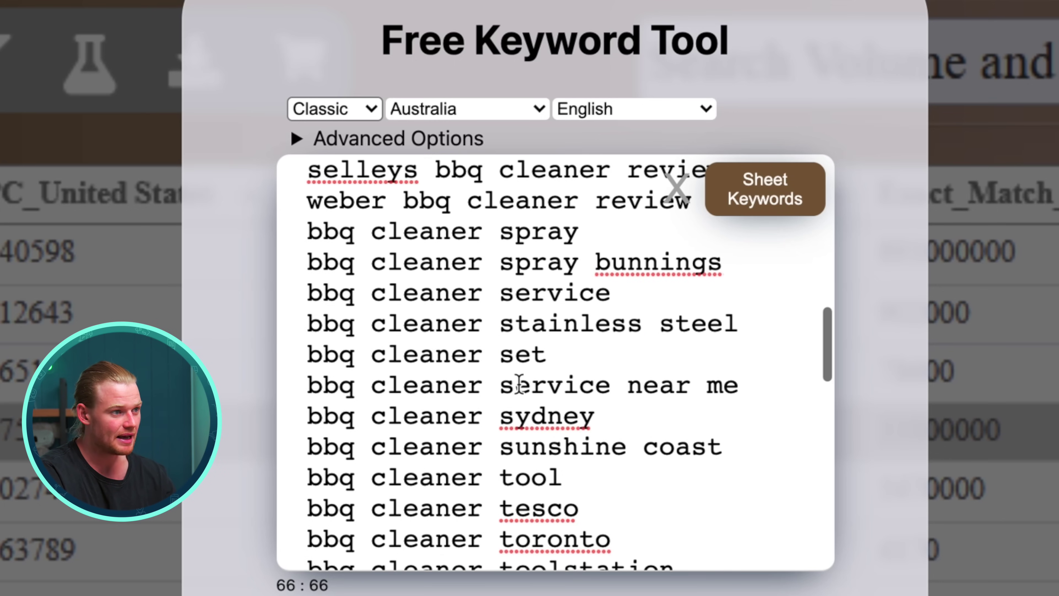
{"action": "left_click_drag", "start_coordinate": [556, 352], "coordinate": [246, 367]}
{"action": "left_click", "coordinate": [543, 356]}
{"action": "scroll", "coordinate": [386, 267], "scroll_direction": "up", "scroll_amount": 10}
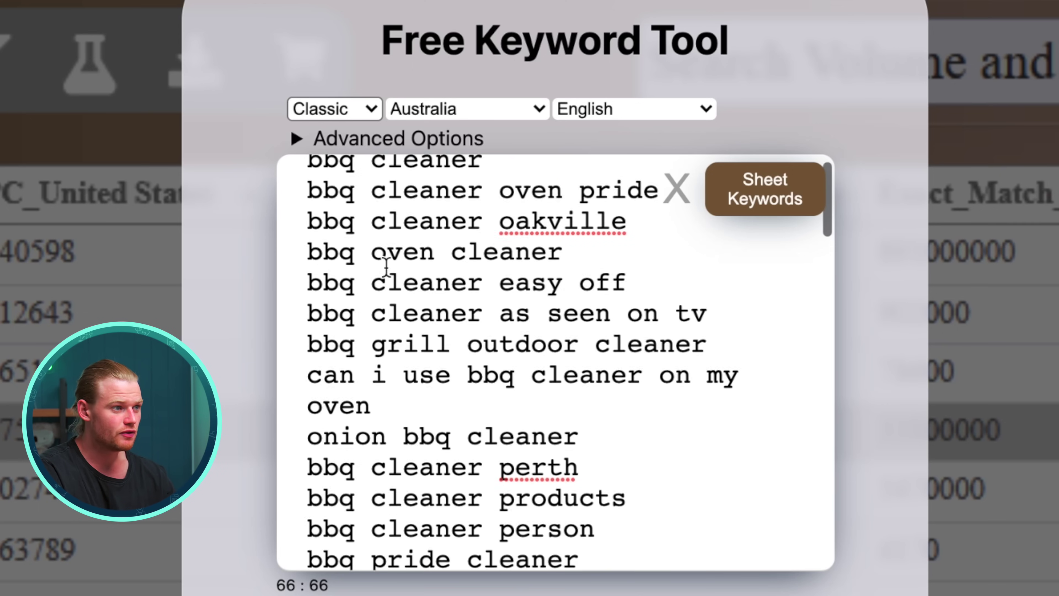
{"action": "scroll", "coordinate": [386, 267], "scroll_direction": "down", "scroll_amount": 1}
{"action": "left_click_drag", "start_coordinate": [718, 269], "coordinate": [289, 262]}
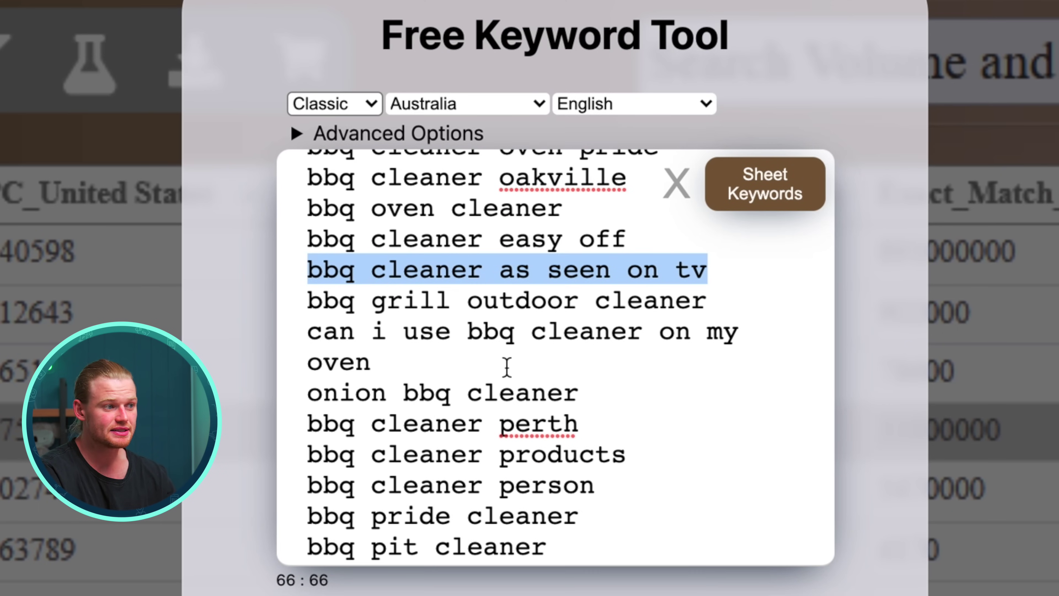
{"action": "scroll", "coordinate": [506, 366], "scroll_direction": "down", "scroll_amount": 5}
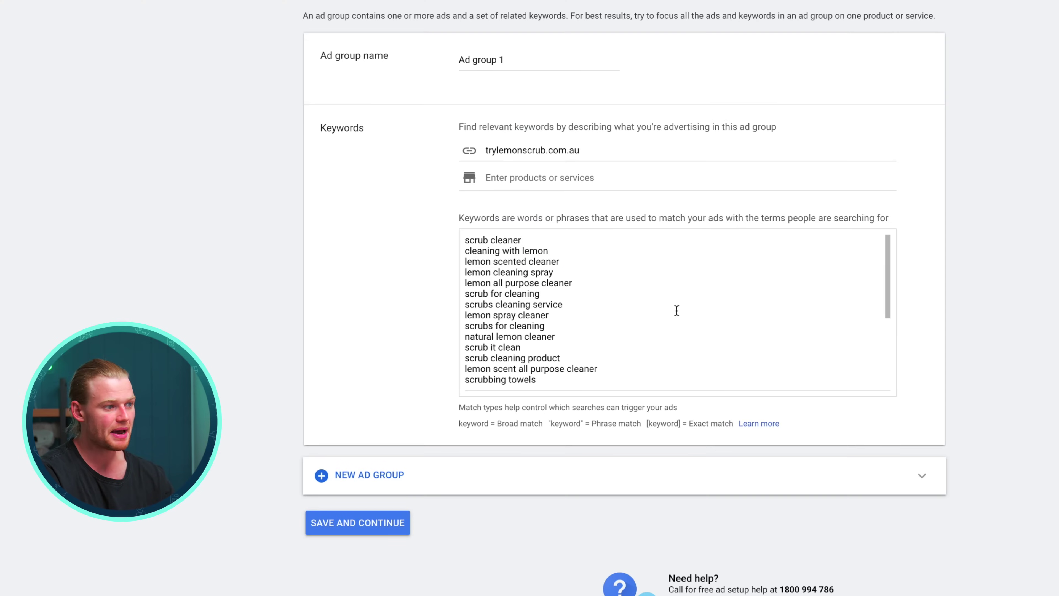
{"action": "left_click_drag", "start_coordinate": [673, 362], "coordinate": [452, 225]}
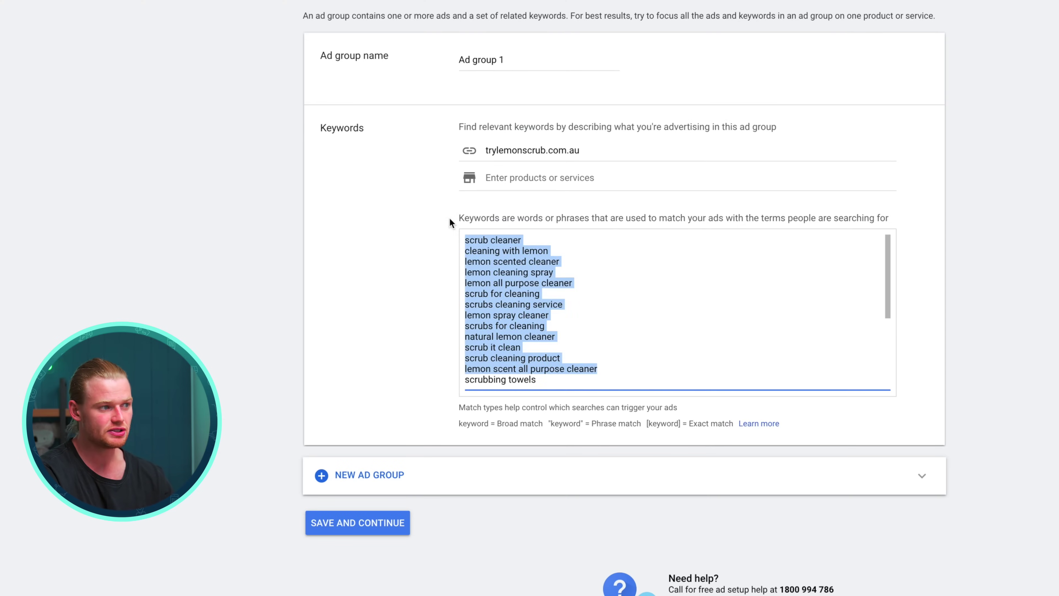
{"action": "left_click", "coordinate": [749, 340]}
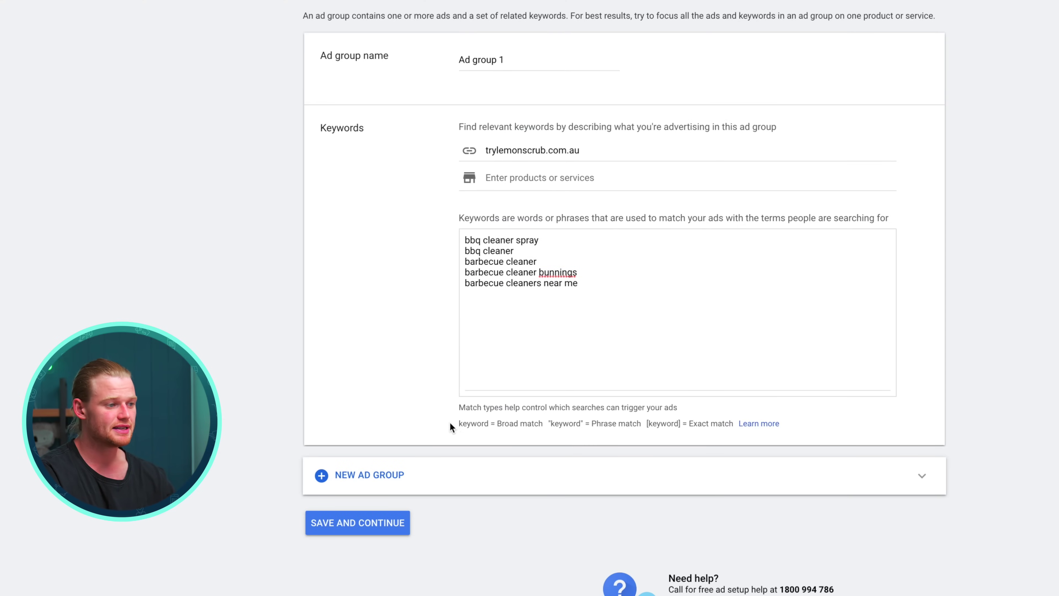
{"action": "triple_click", "coordinate": [450, 422]}
{"action": "left_click", "coordinate": [465, 269]}
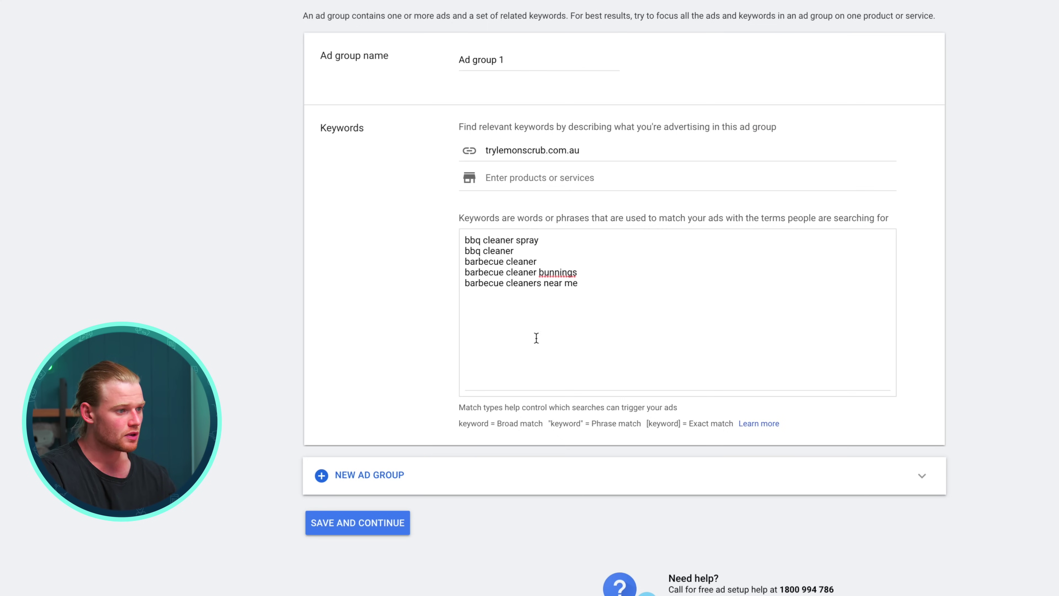
{"action": "left_click_drag", "start_coordinate": [497, 423], "coordinate": [541, 423]}
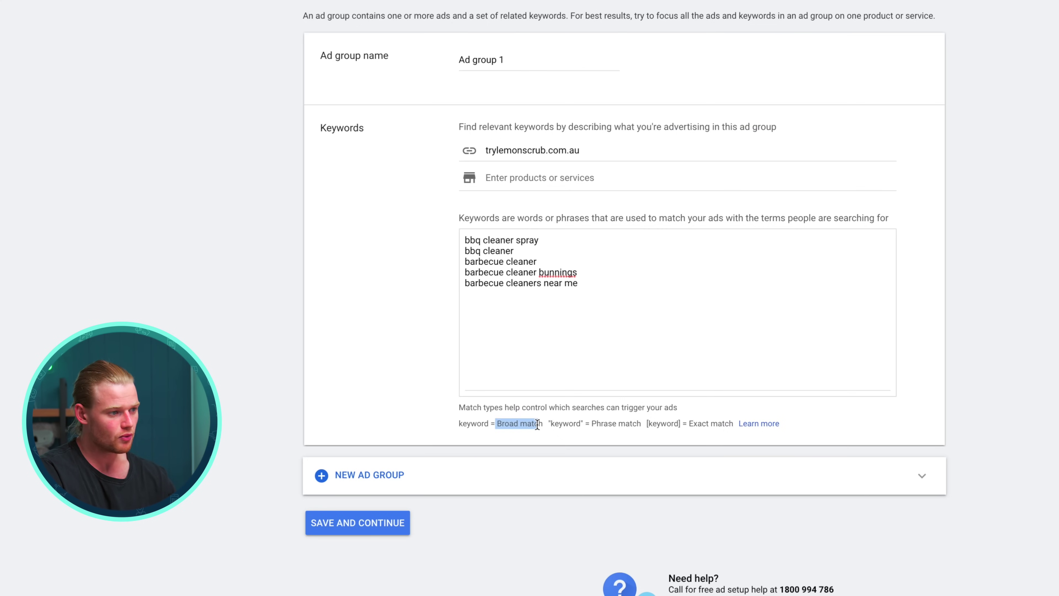
{"action": "left_click", "coordinate": [539, 292]}
{"action": "key", "text": "ctrl+a"}
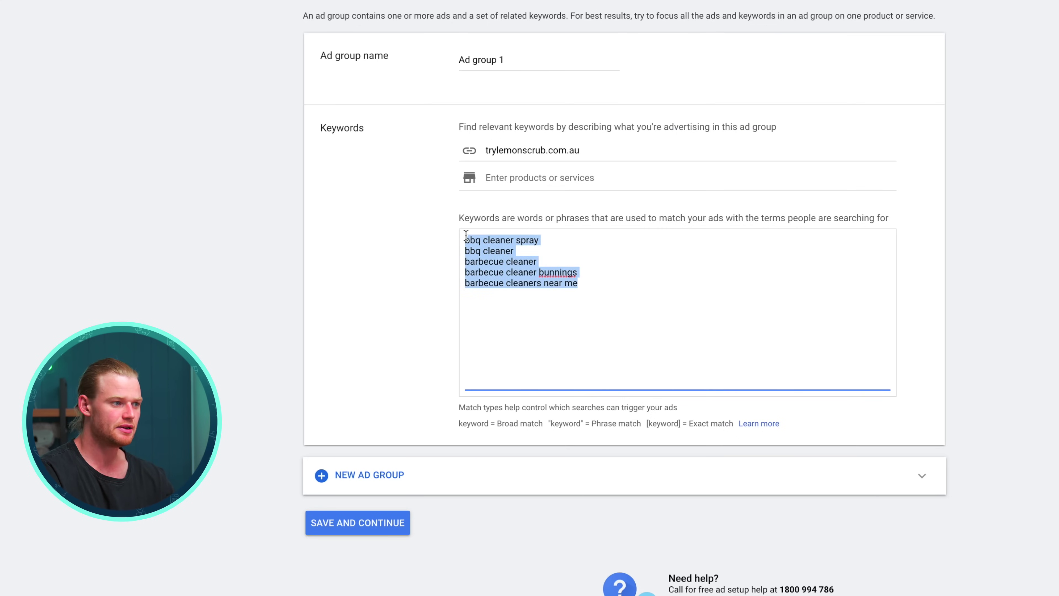
{"action": "left_click", "coordinate": [596, 285]}
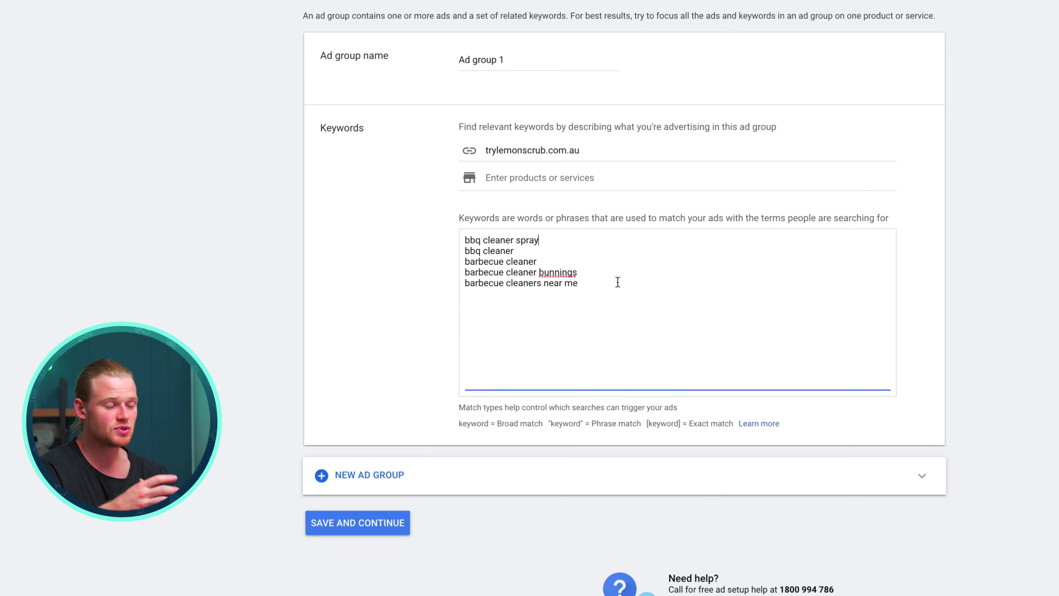
{"action": "left_click", "coordinate": [546, 245]}
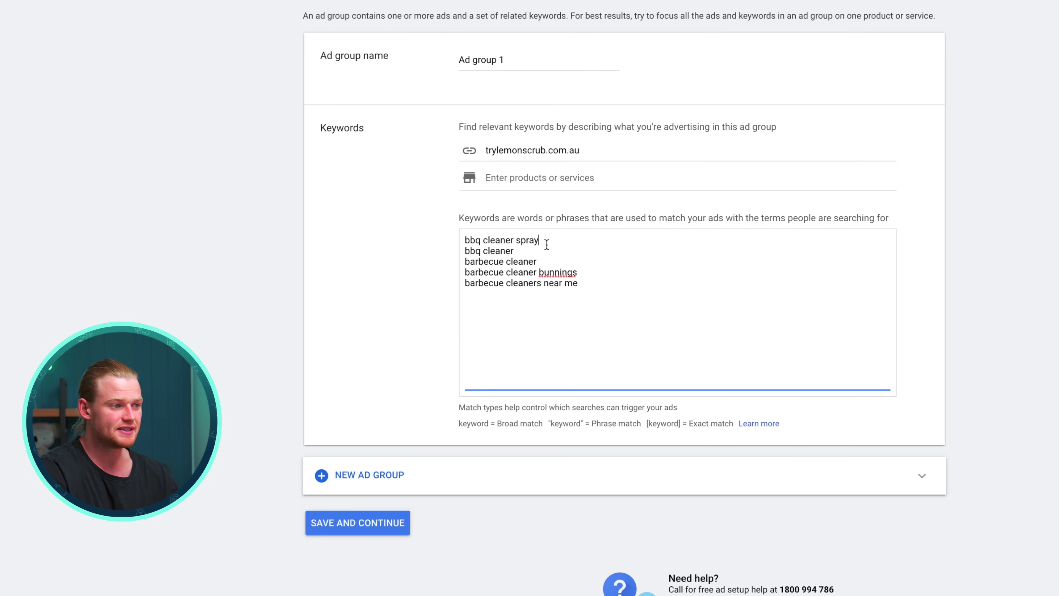
{"action": "left_click_drag", "start_coordinate": [574, 248], "coordinate": [470, 235]}
{"action": "left_click", "coordinate": [574, 246]}
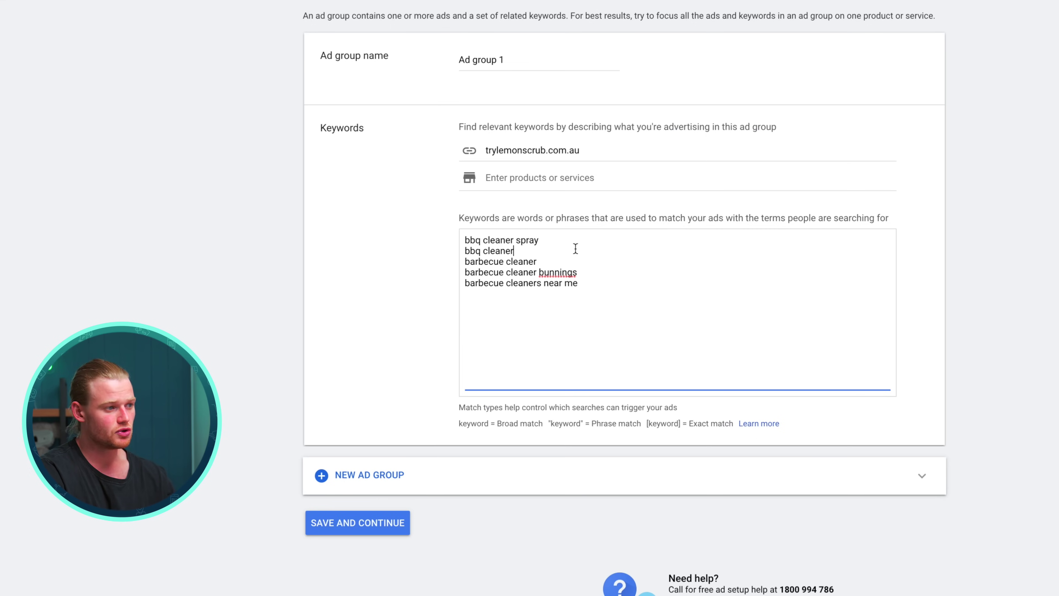
{"action": "left_click_drag", "start_coordinate": [574, 246], "coordinate": [462, 241]}
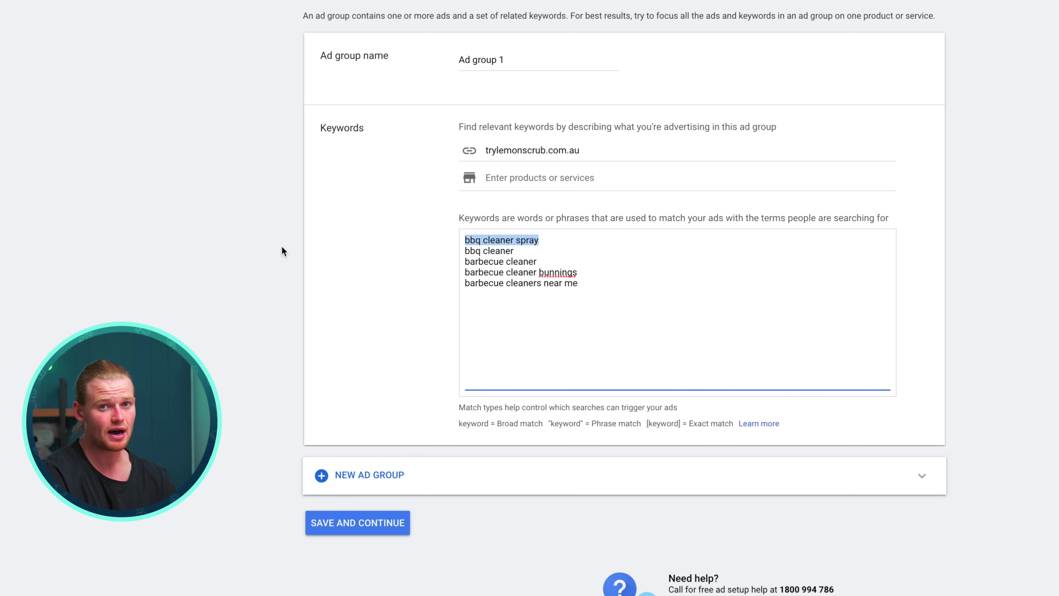
{"action": "left_click_drag", "start_coordinate": [549, 423], "coordinate": [623, 425]}
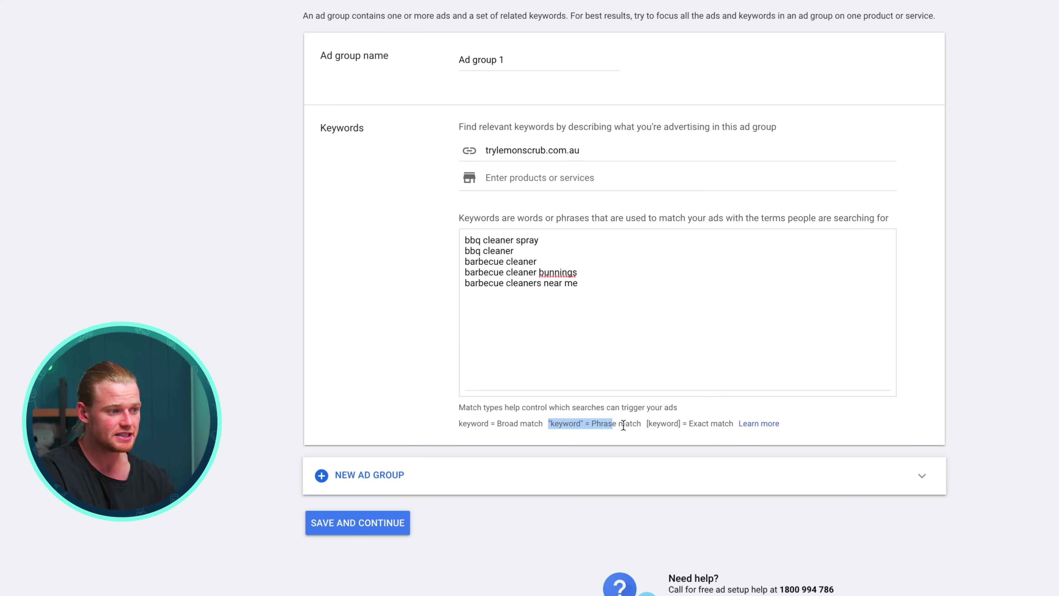
{"action": "left_click", "coordinate": [553, 239]}
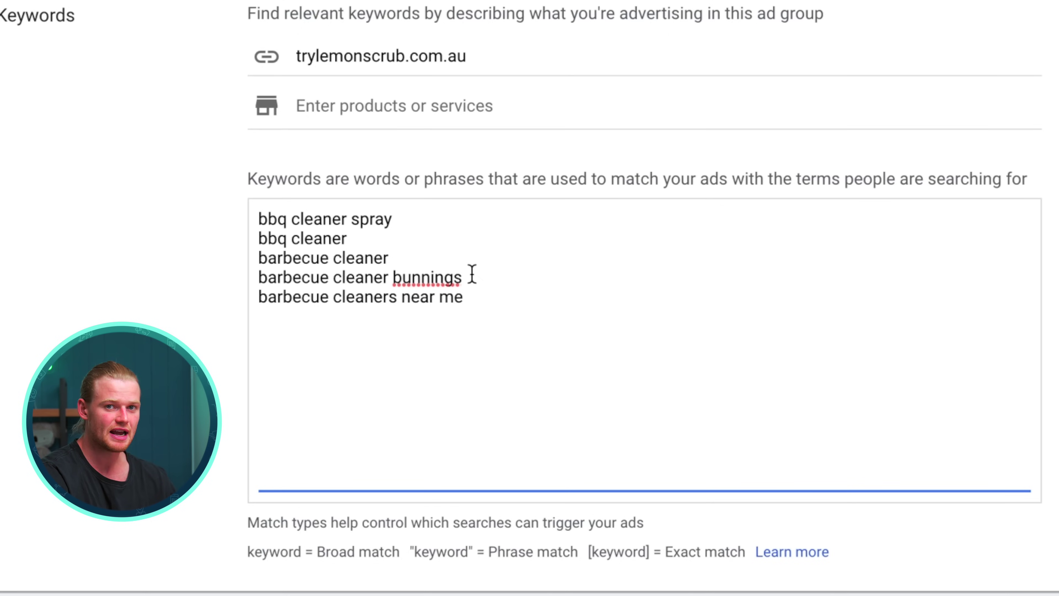
{"action": "type", "text": "]"}
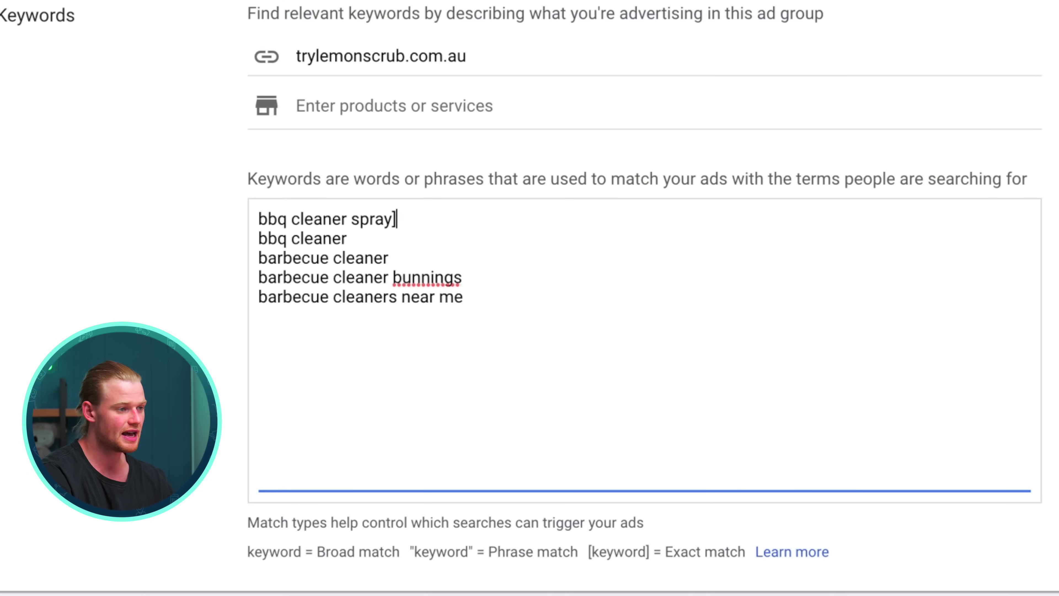
{"action": "left_click", "coordinate": [259, 218]}
{"action": "type", "text": "["}
{"action": "left_click", "coordinate": [422, 244]}
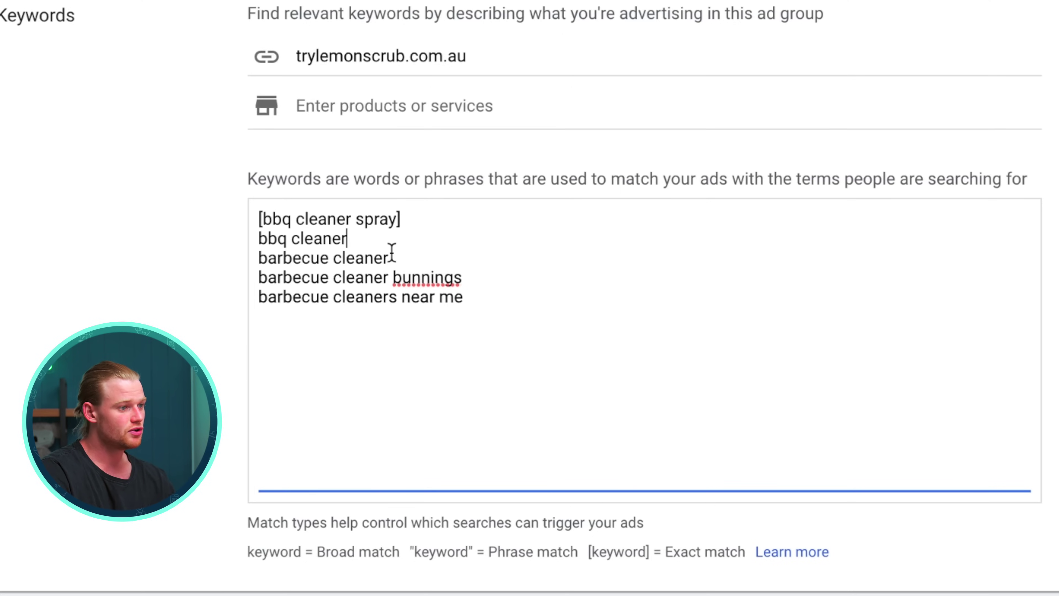
{"action": "type", "text": "\""}
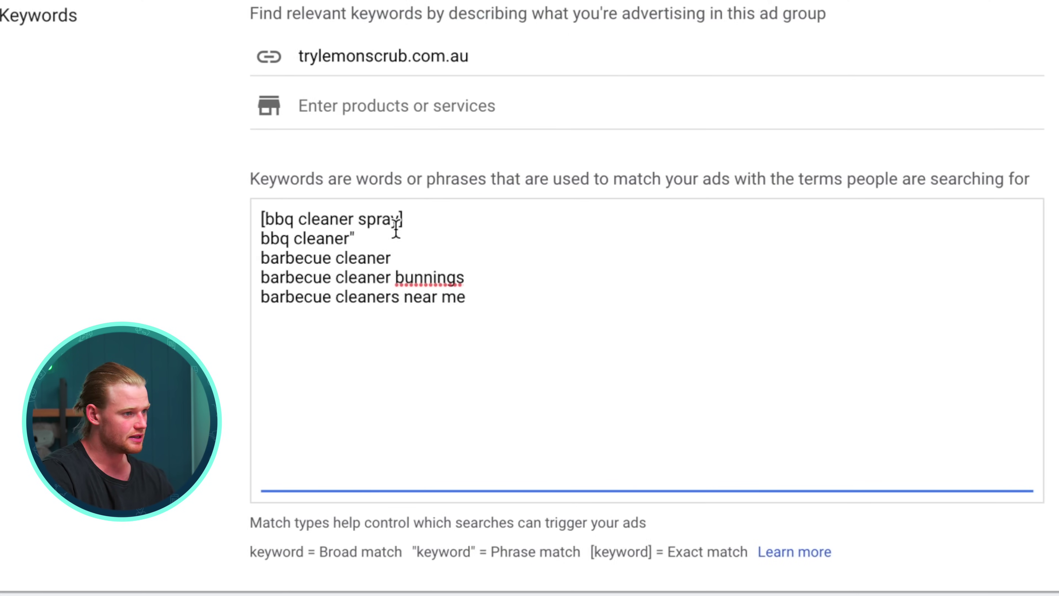
{"action": "left_click", "coordinate": [259, 237]}
{"action": "type", "text": "\""}
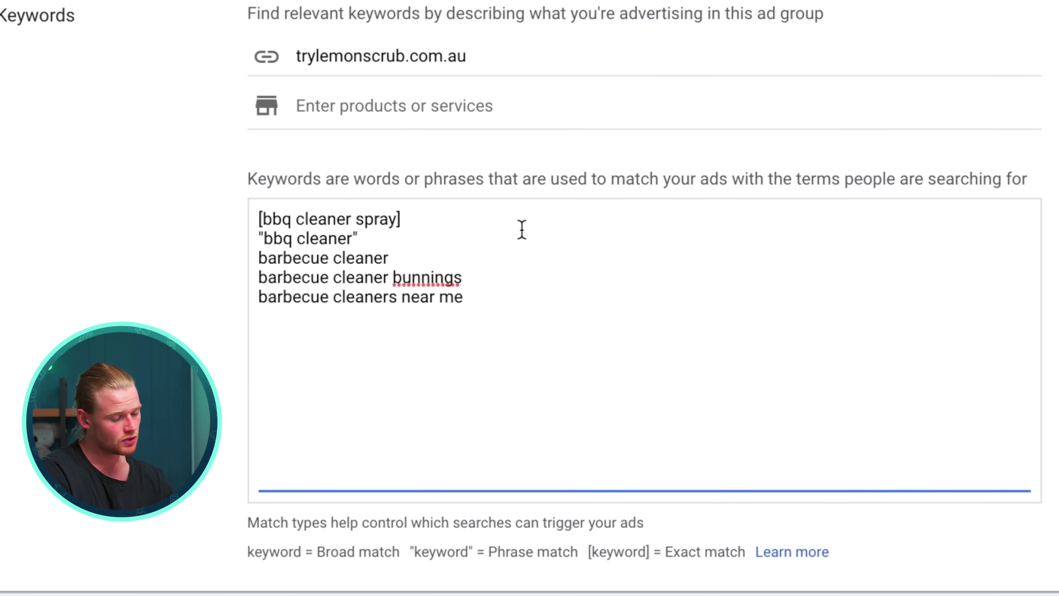
{"action": "key", "text": "Tab"}
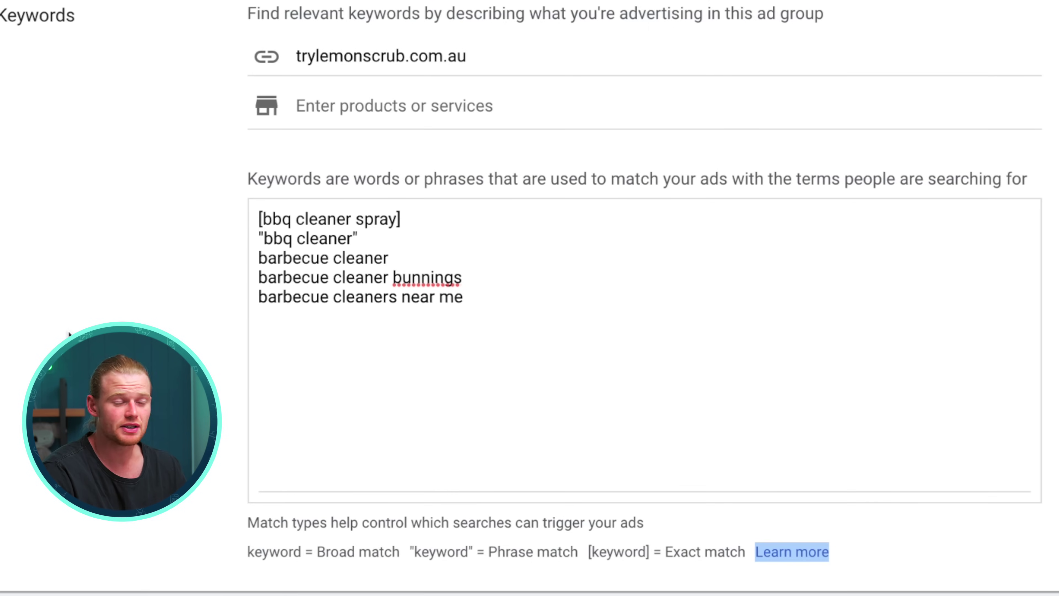
{"action": "left_click", "coordinate": [257, 257]}
{"action": "left_click", "coordinate": [258, 256]}
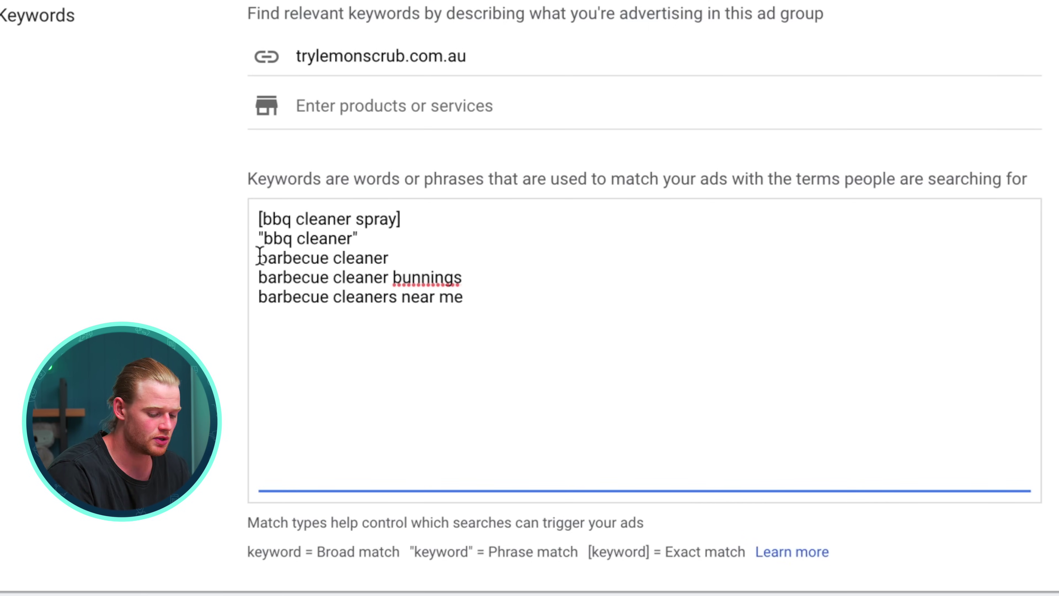
{"action": "type", "text": "+"}
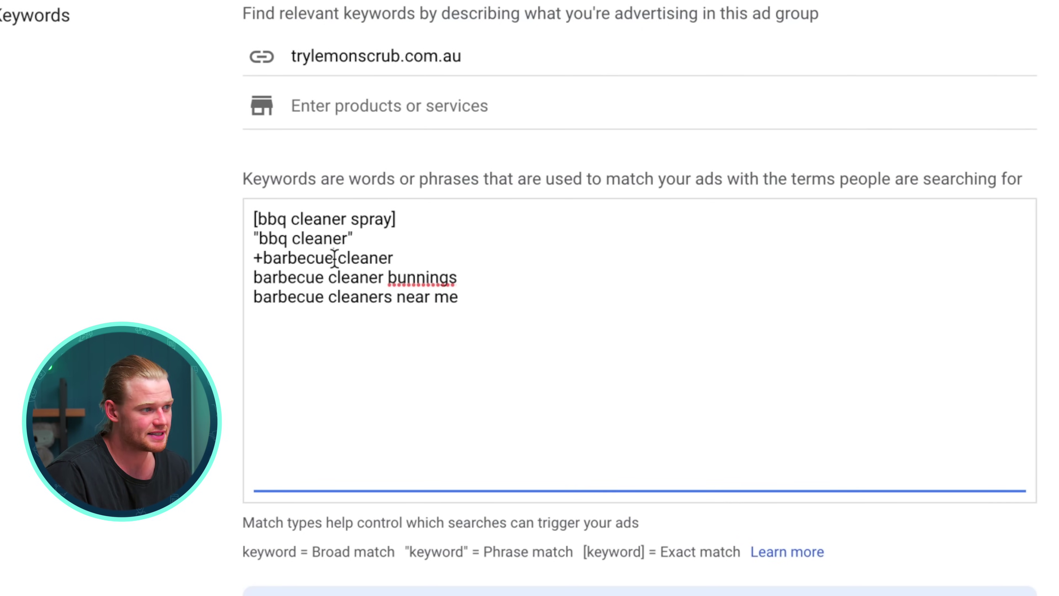
{"action": "left_click_drag", "start_coordinate": [334, 257], "coordinate": [255, 265]}
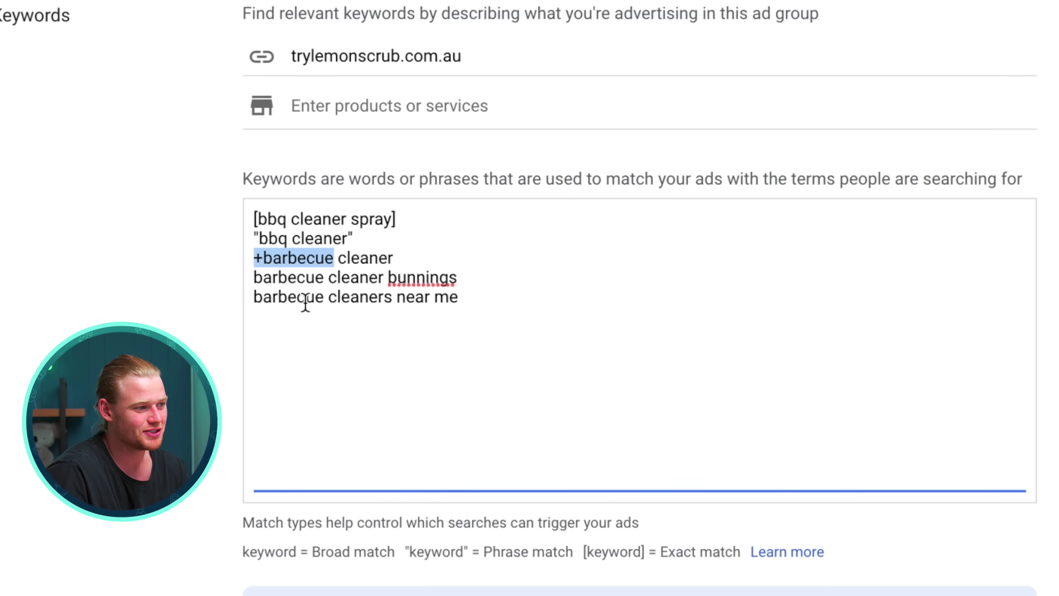
{"action": "left_click", "coordinate": [262, 257]}
{"action": "key", "text": "BackSpace"}
{"action": "left_click", "coordinate": [352, 239]}
{"action": "key", "text": "BackSpace"}
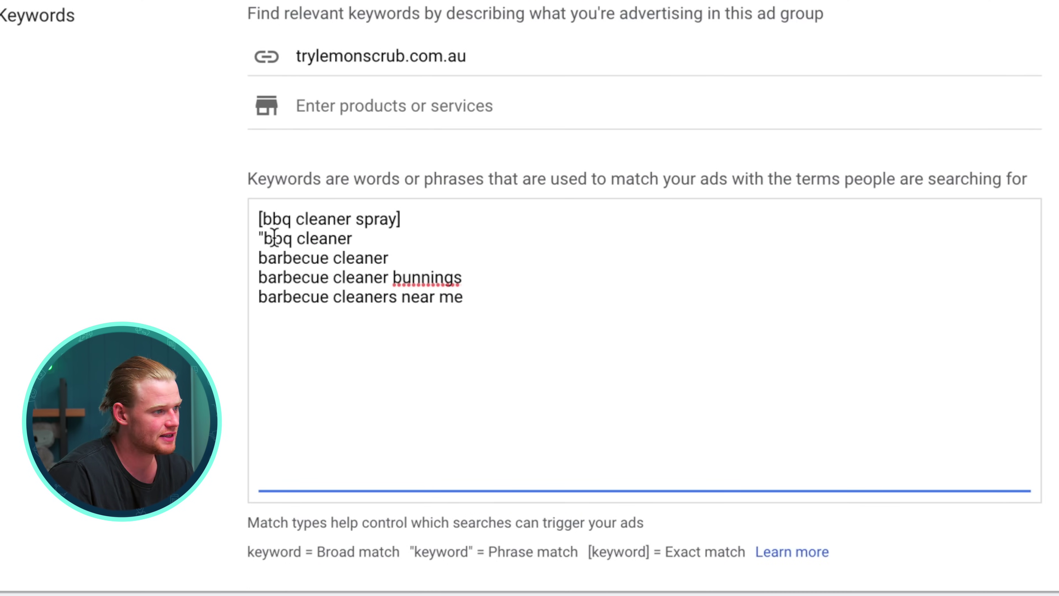
{"action": "left_click", "coordinate": [265, 238]}
{"action": "key", "text": "BackSpace"}
{"action": "left_click", "coordinate": [481, 220]}
{"action": "key", "text": "BackSpace"}
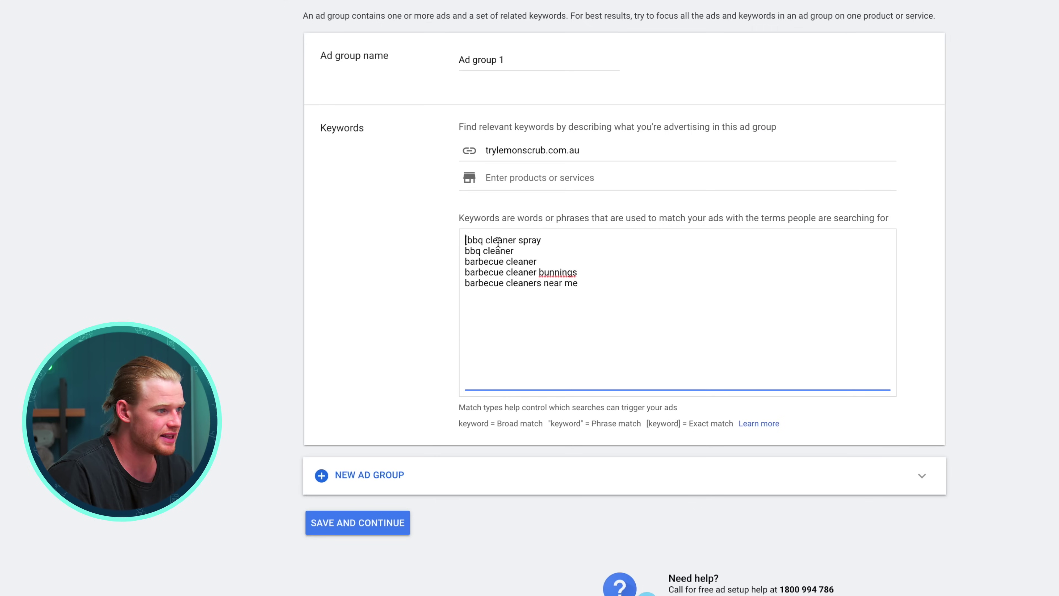
Remove the leftover opening bracket from the first keyword.
{"action": "left_click", "coordinate": [468, 240]}
{"action": "key", "text": "BackSpace"}
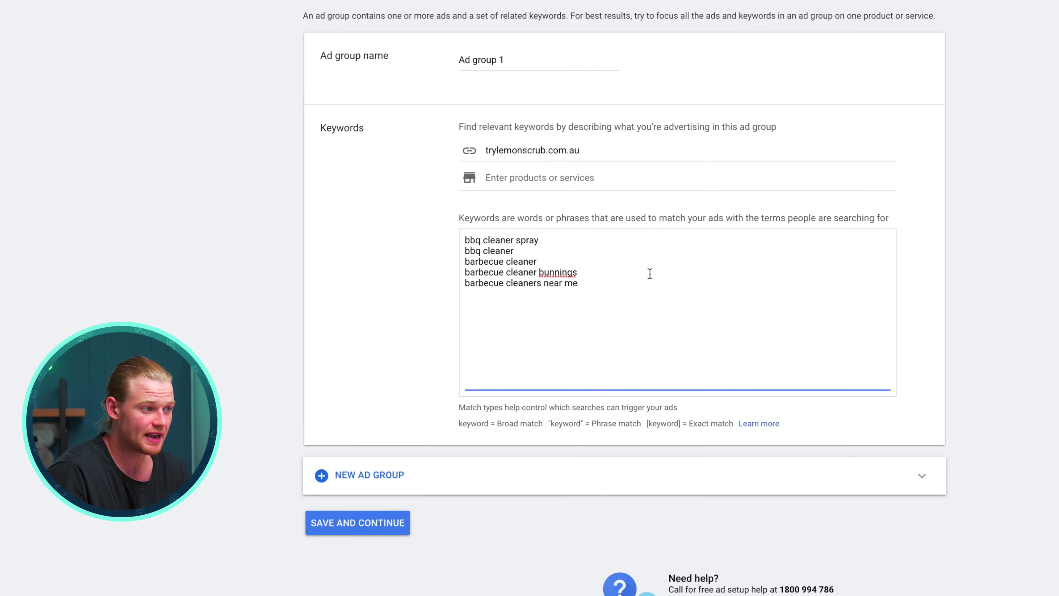
{"action": "left_click", "coordinate": [548, 95]}
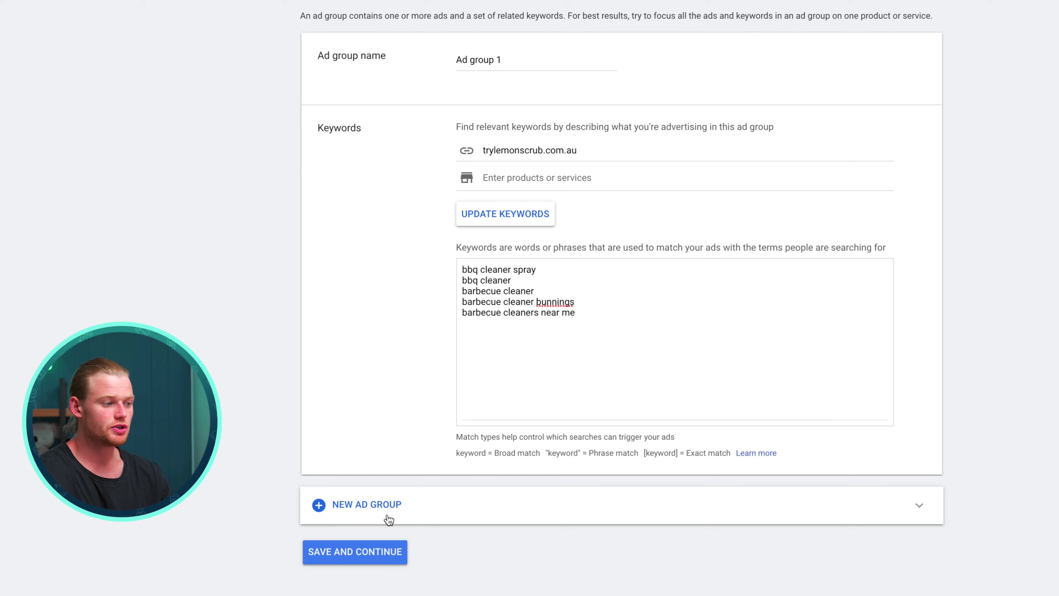
Add a new ad group and select the Ad group 1 name for renaming.
{"action": "left_click", "coordinate": [375, 506]}
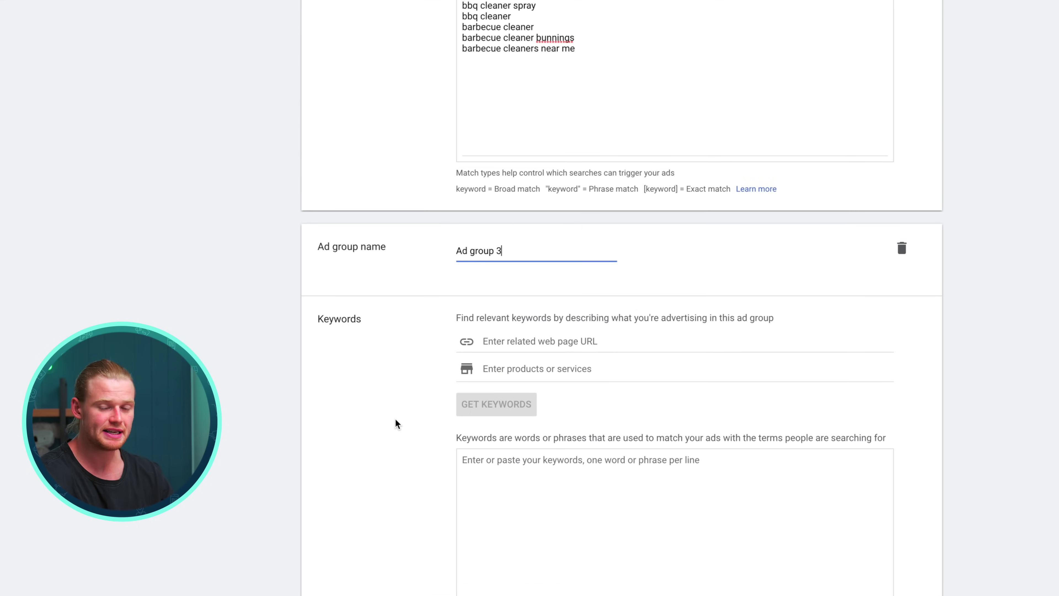
{"action": "scroll", "coordinate": [399, 424], "scroll_direction": "up", "scroll_amount": 5}
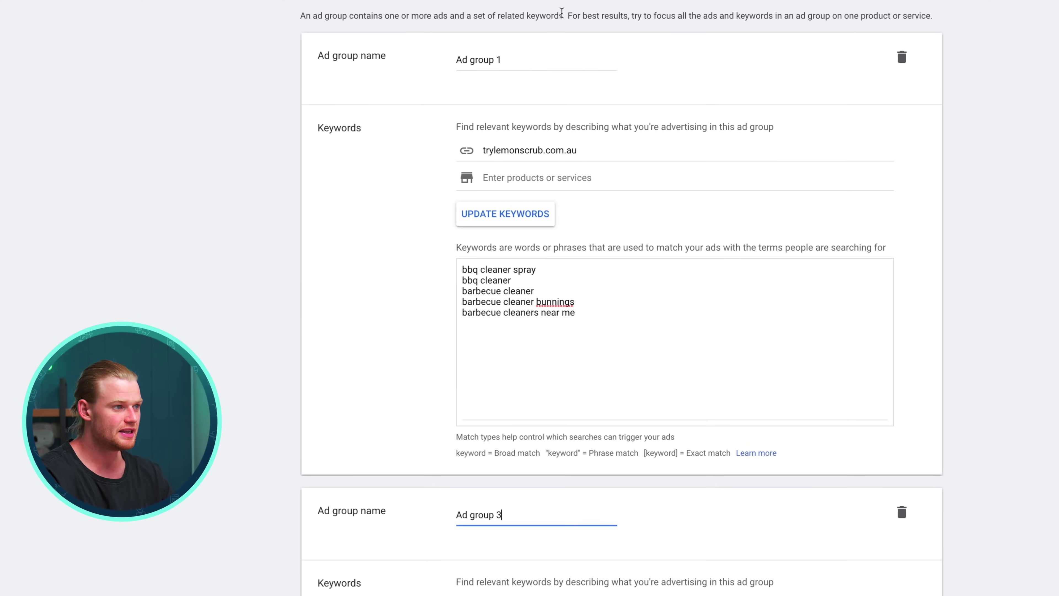
{"action": "left_click", "coordinate": [489, 48]}
{"action": "key", "text": "ctrl+a"}
Rename the ad groups to 'BBQ Cleaner' and 'Oven Cleaner'.
{"action": "type", "text": "BBQ Cleaner"}
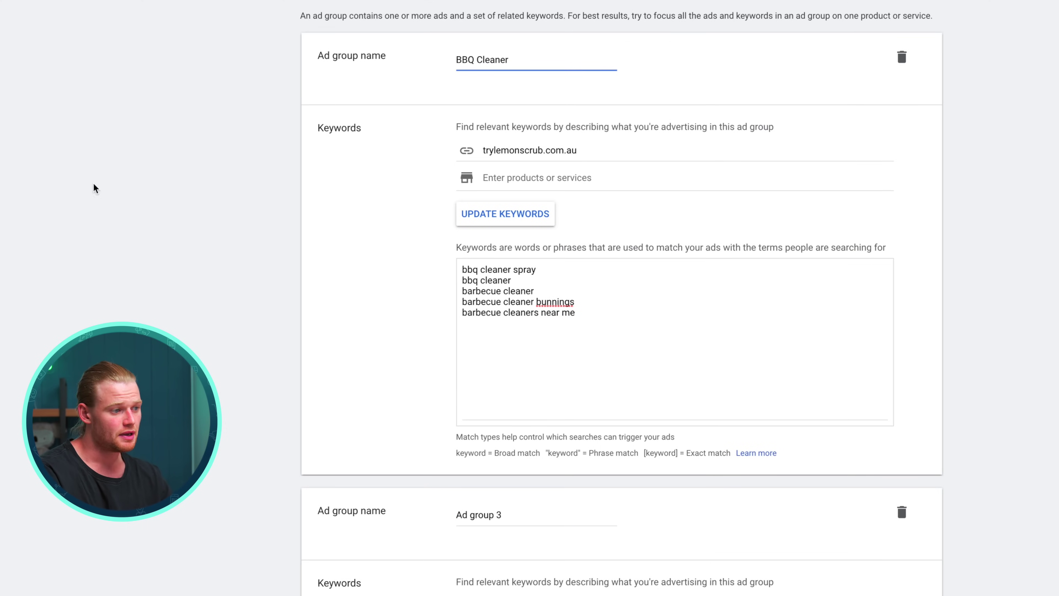
{"action": "scroll", "coordinate": [210, 274], "scroll_direction": "down", "scroll_amount": 7}
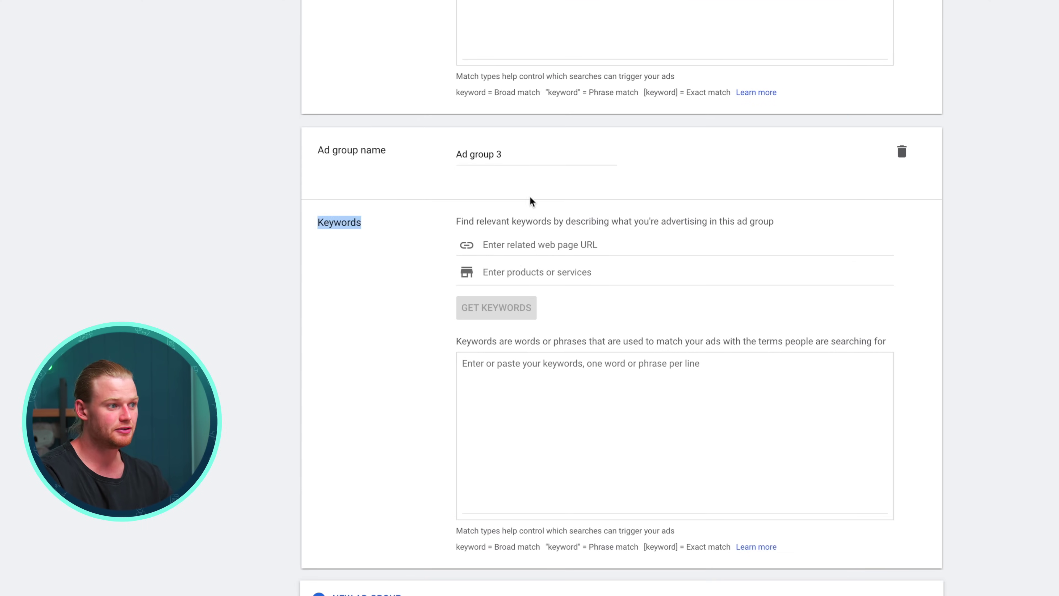
{"action": "left_click", "coordinate": [550, 165]}
{"action": "key", "text": "ctrl+a"}
{"action": "type", "text": "Oven Cleaner"}
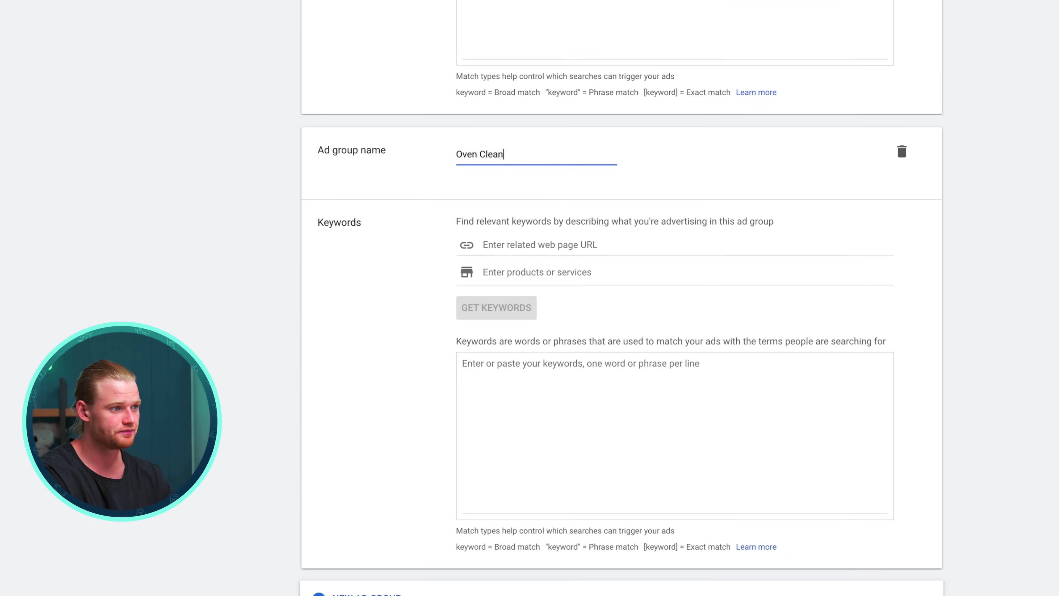
Copy the BBQ Cleaner website address into the Oven Cleaner group's web page field.
{"action": "scroll", "coordinate": [568, 149], "scroll_direction": "up", "scroll_amount": 7}
{"action": "left_click", "coordinate": [568, 148]}
{"action": "key", "text": "ctrl+a"}
{"action": "key", "text": "ctrl+c"}
{"action": "scroll", "coordinate": [236, 359], "scroll_direction": "down", "scroll_amount": 5}
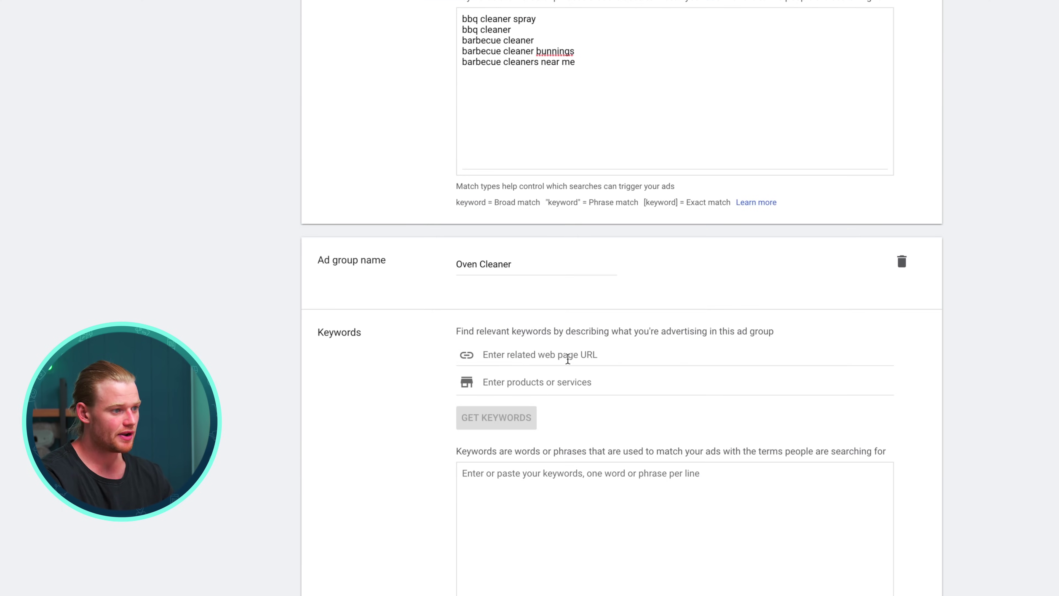
{"action": "left_click", "coordinate": [568, 355]}
{"action": "key", "text": "ctrl+v"}
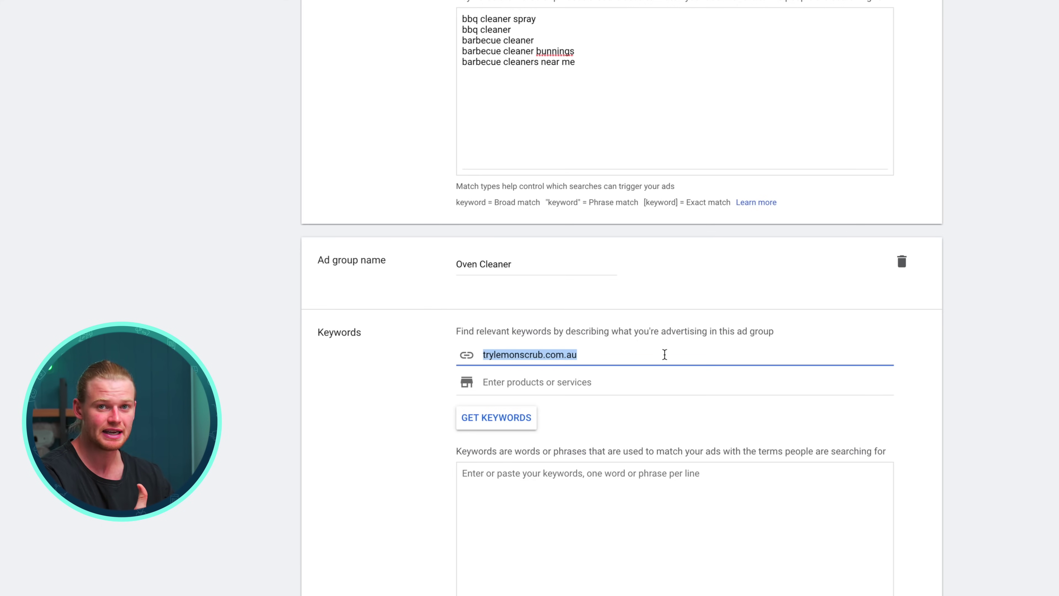
Enter Oven Cleaner keywords 'oven cleaner' and exact-match [best oven cleaner].
{"action": "scroll", "coordinate": [549, 488], "scroll_direction": "down", "scroll_amount": 1}
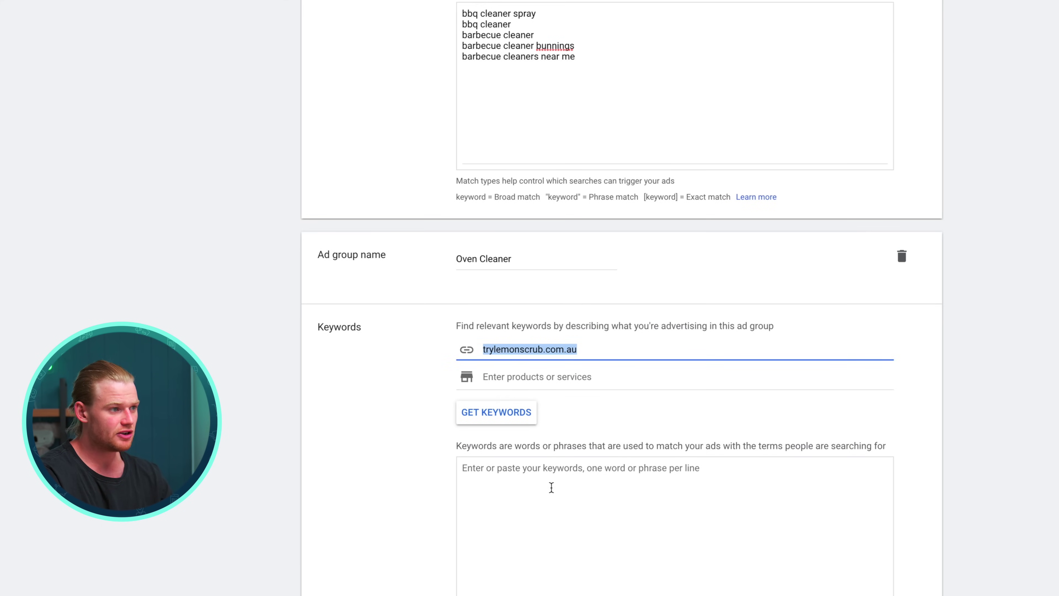
{"action": "left_click", "coordinate": [550, 487]}
{"action": "type", "text": "oven cleaner "}
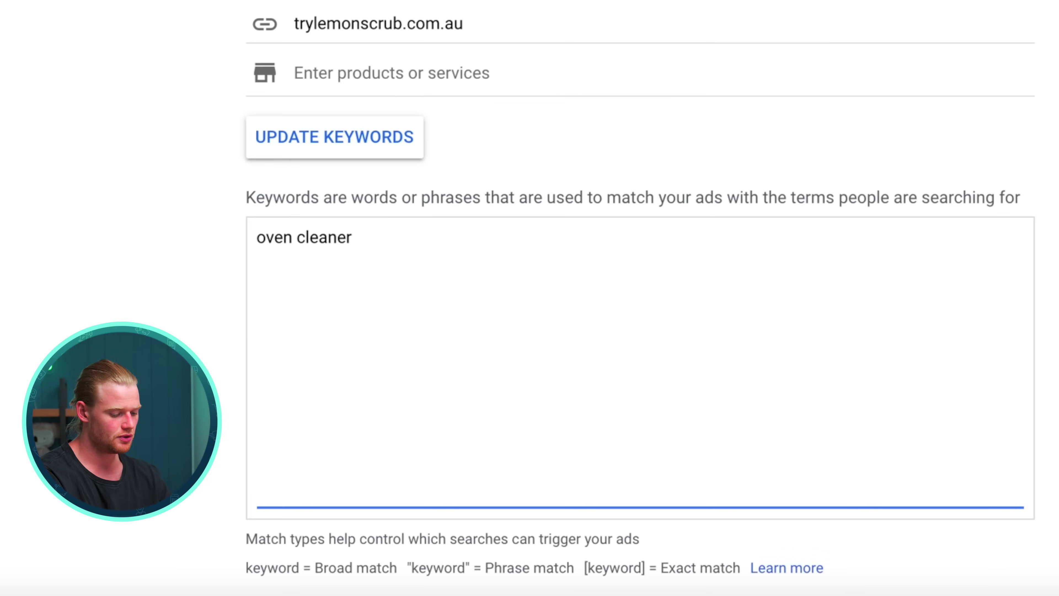
{"action": "type", "text": "best oven cleaner\""}
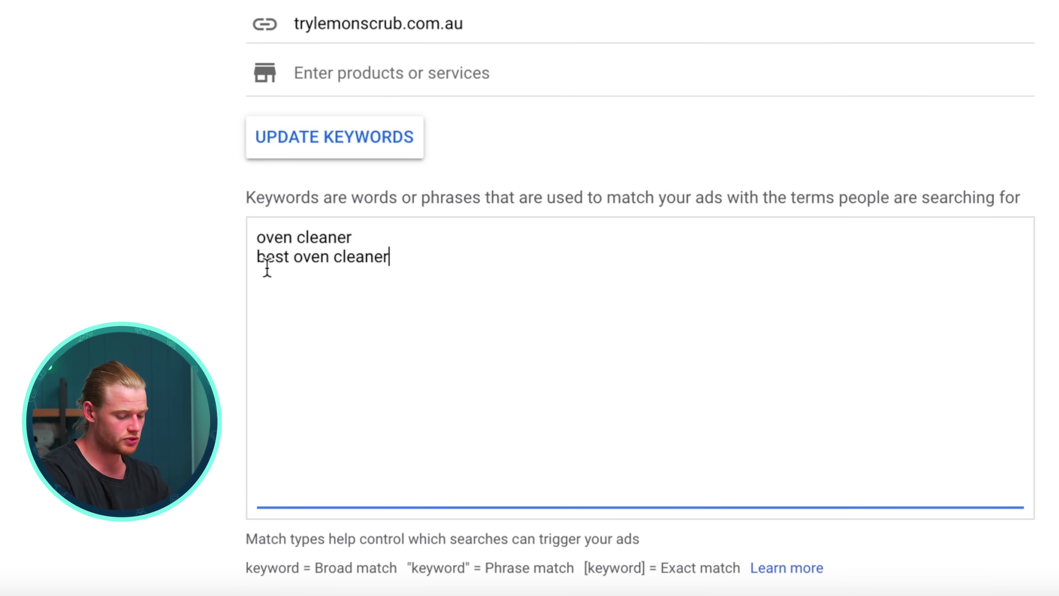
{"action": "left_click", "coordinate": [255, 258]}
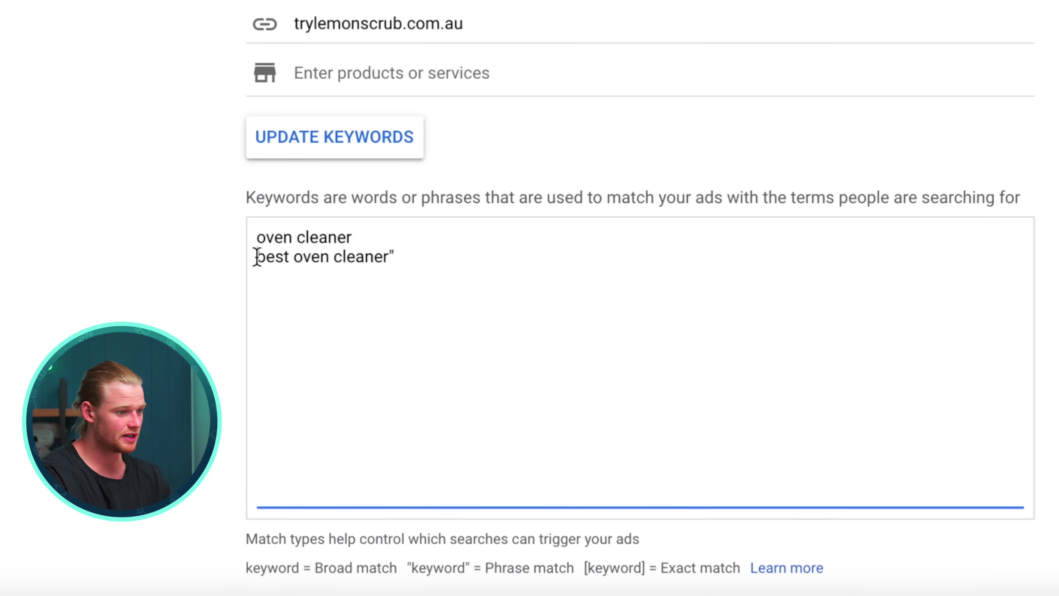
{"action": "key", "text": "BackSpace"}
{"action": "type", "text": "]"}
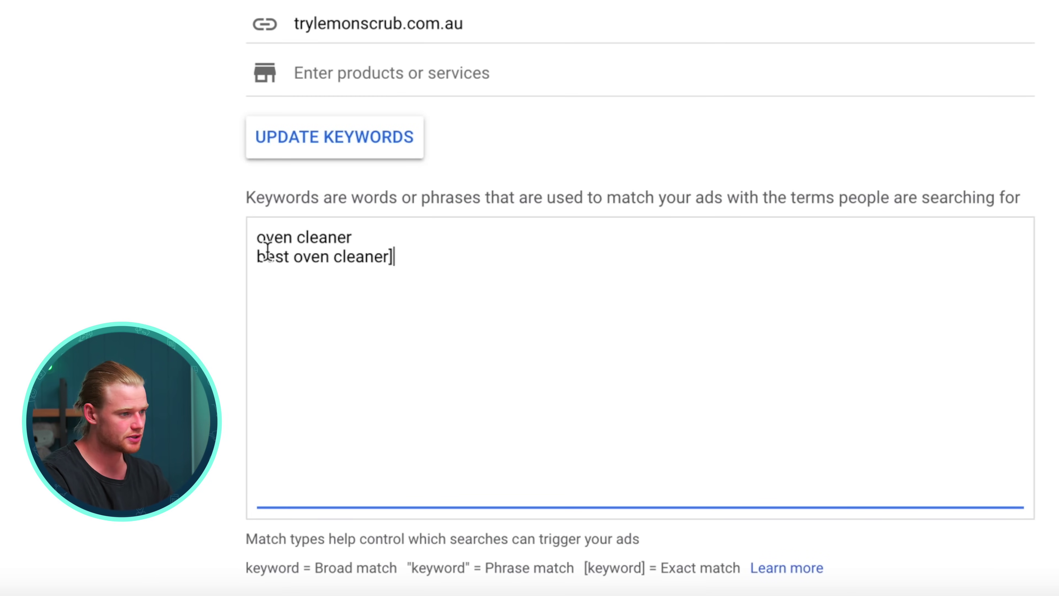
{"action": "left_click", "coordinate": [257, 256]}
{"action": "type", "text": "["}
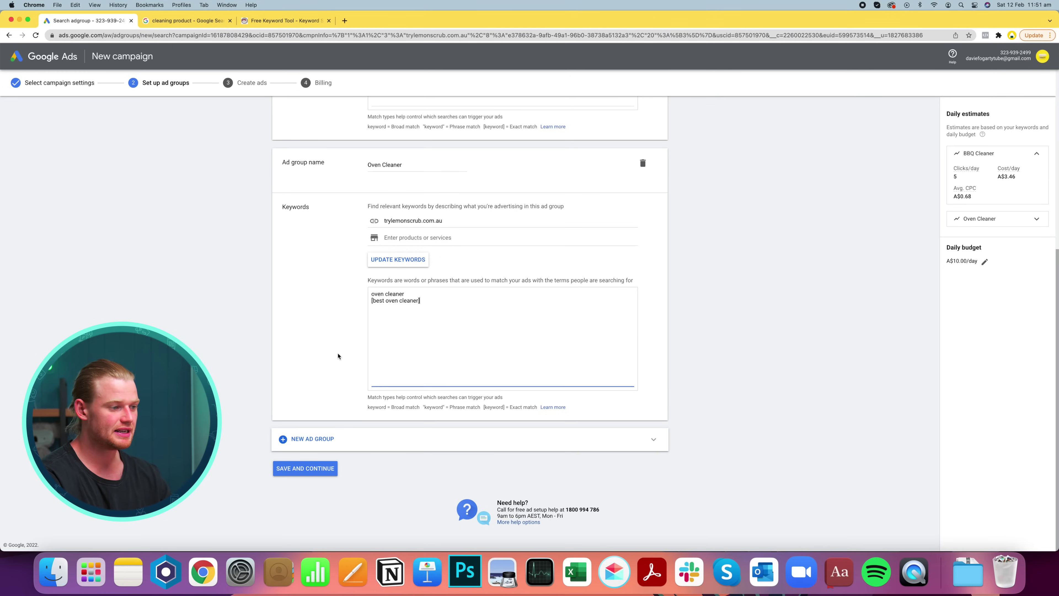
{"action": "scroll", "coordinate": [338, 358], "scroll_direction": "up", "scroll_amount": 5}
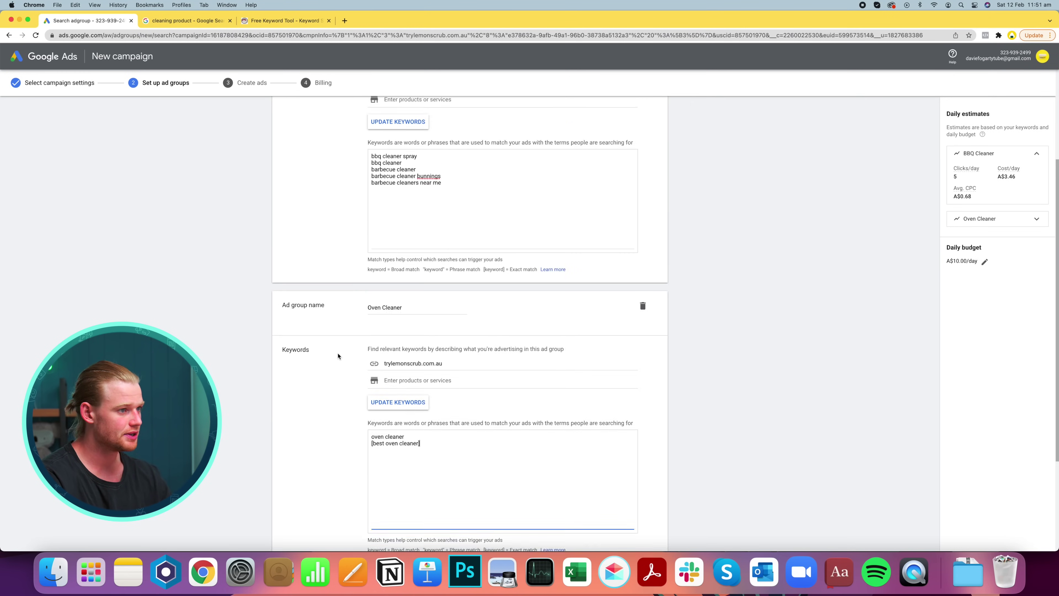
{"action": "scroll", "coordinate": [345, 477], "scroll_direction": "down", "scroll_amount": 5}
Save the ad groups and move from the display path fields to the first headline.
{"action": "left_click", "coordinate": [303, 469]}
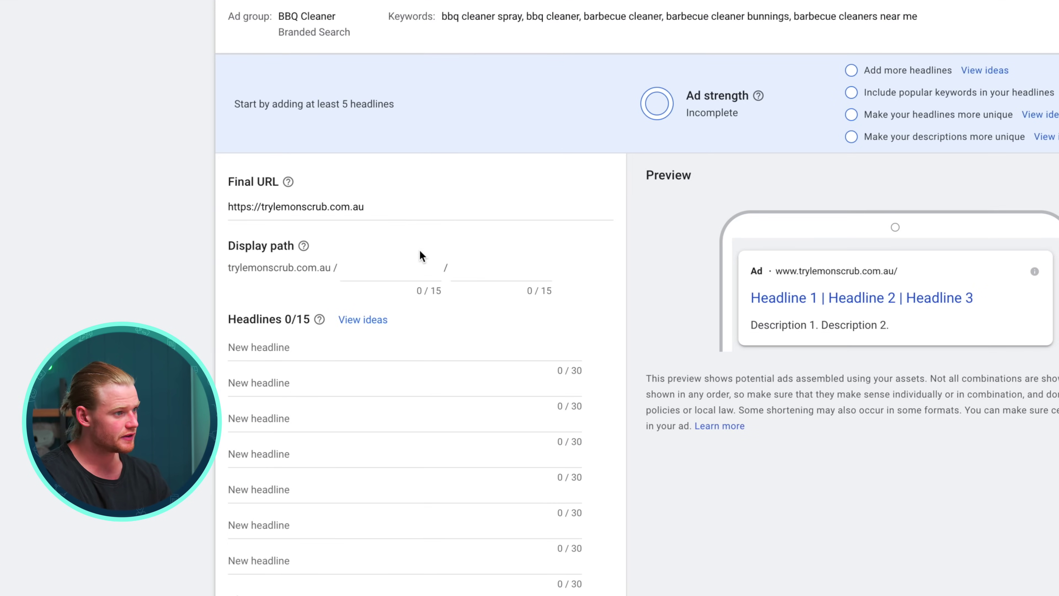
{"action": "left_click", "coordinate": [373, 270]}
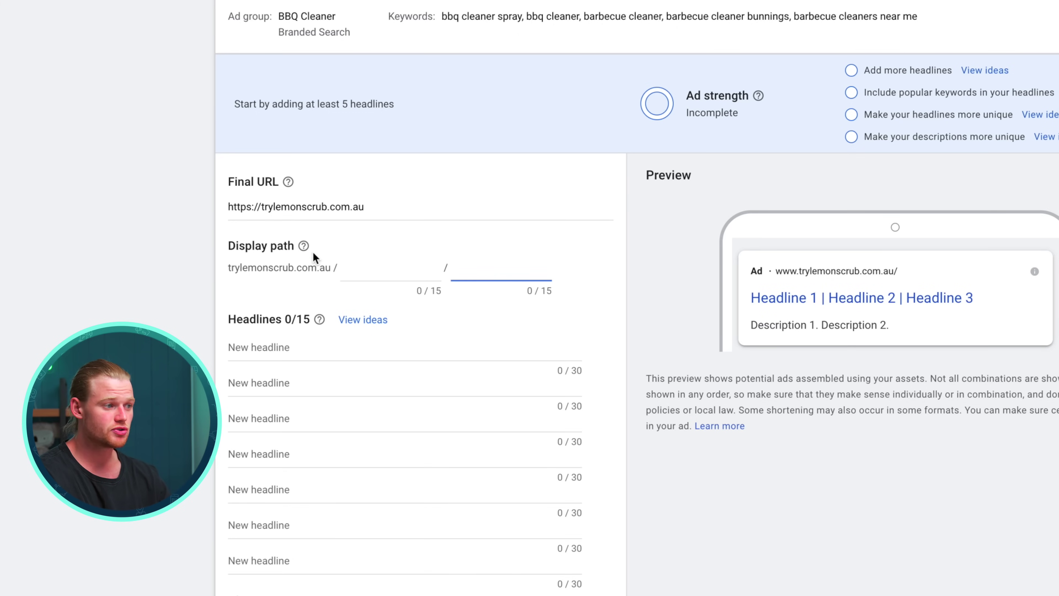
{"action": "left_click", "coordinate": [386, 267]}
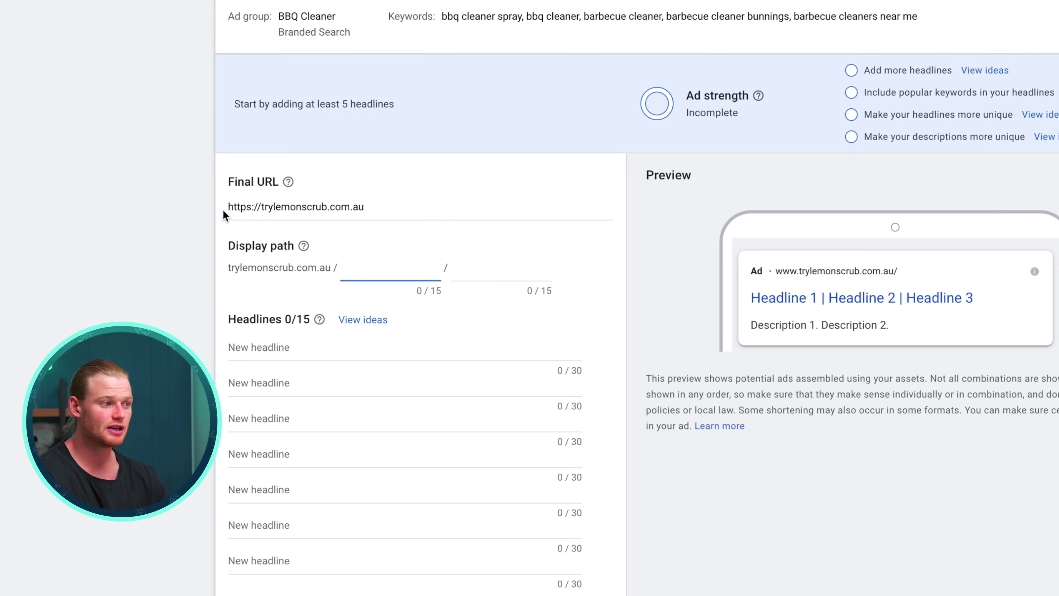
{"action": "key", "text": "Tab"}
{"action": "key", "text": "Tab"}
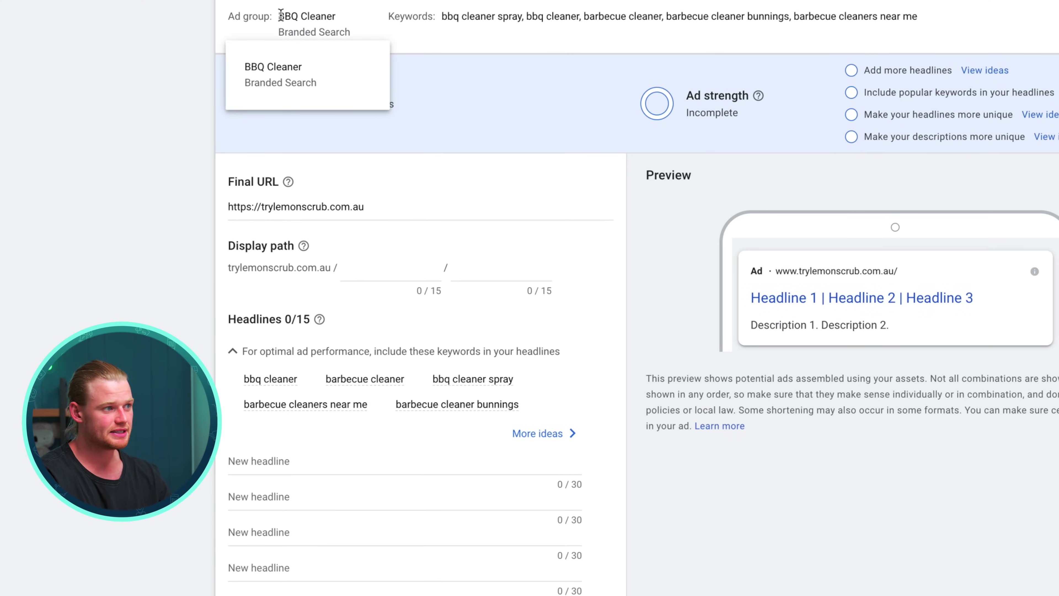
Focus the BBQ Cleaner ad's first headline, reviewing keyword suggestions like bbq cleaner spray.
{"action": "left_click_drag", "start_coordinate": [281, 15], "coordinate": [341, 18]}
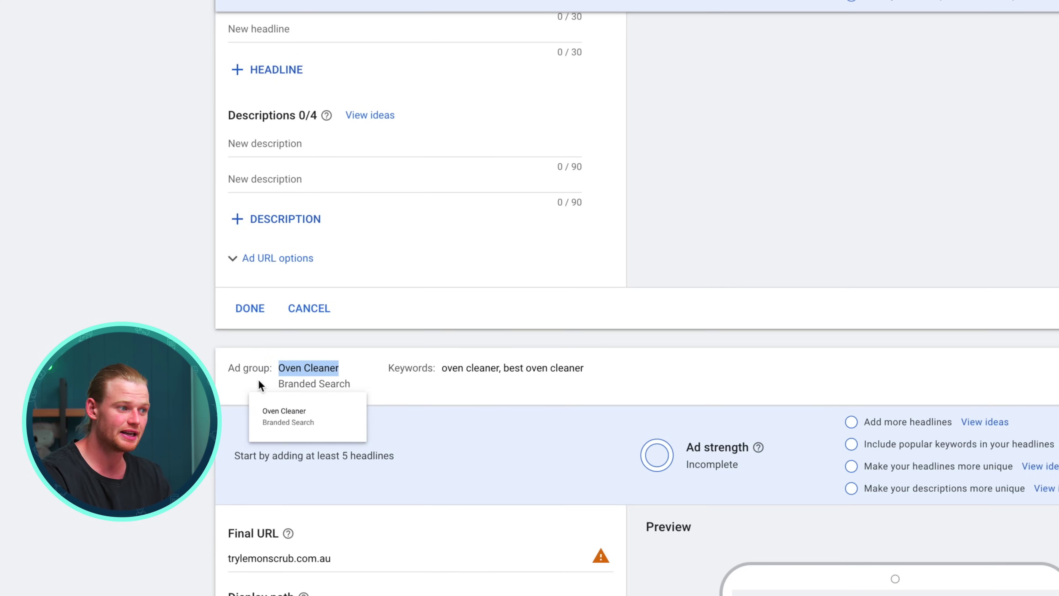
{"action": "scroll", "coordinate": [272, 371], "scroll_direction": "down", "scroll_amount": 10}
{"action": "left_click", "coordinate": [390, 373]}
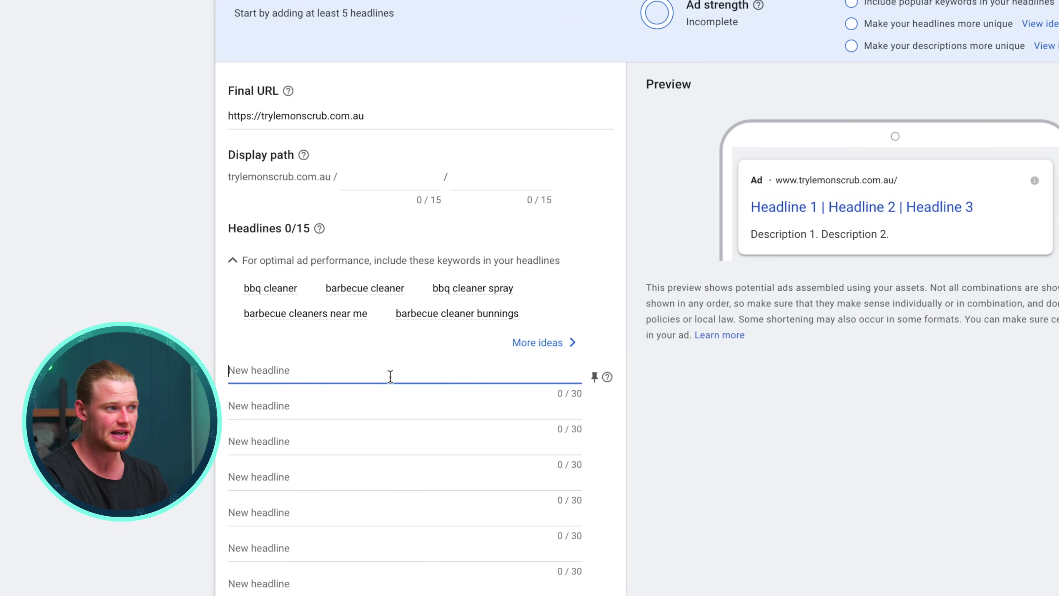
{"action": "scroll", "coordinate": [28, 268], "scroll_direction": "up", "scroll_amount": 2}
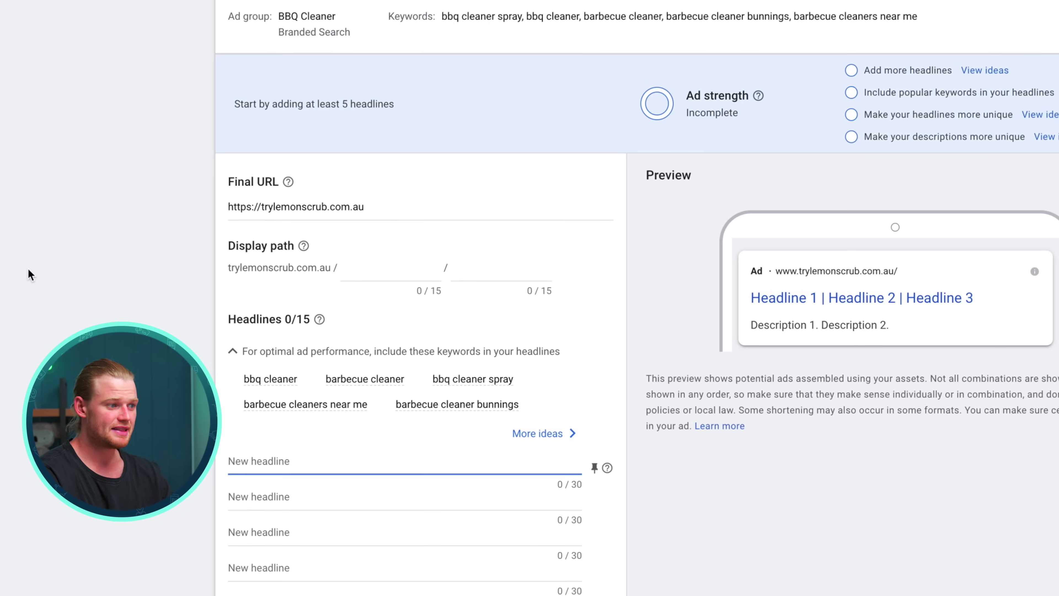
{"action": "scroll", "coordinate": [69, 314], "scroll_direction": "down", "scroll_amount": 10}
{"action": "scroll", "coordinate": [372, 366], "scroll_direction": "up", "scroll_amount": 7}
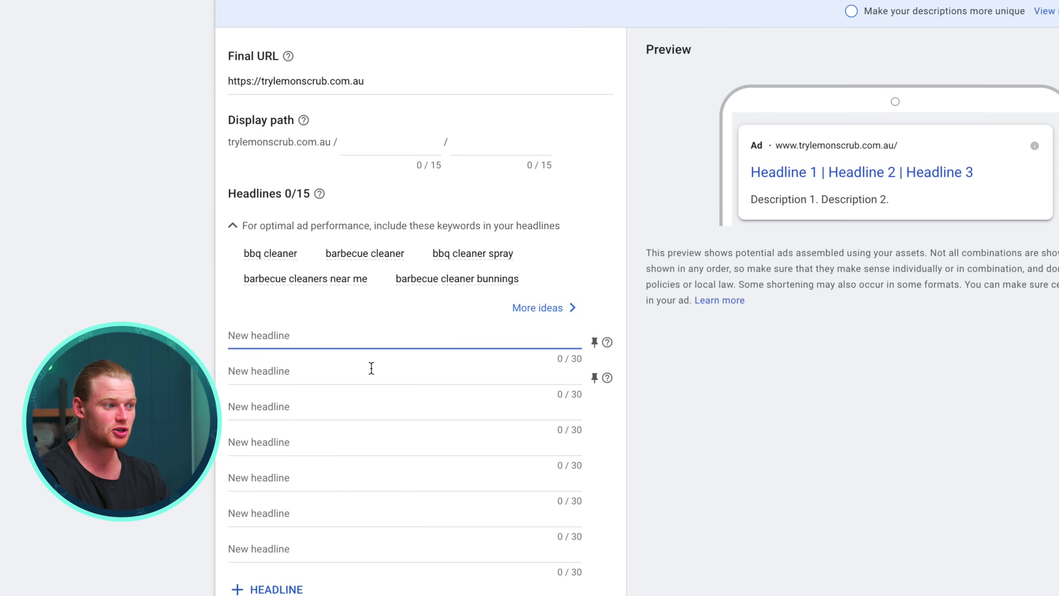
{"action": "scroll", "coordinate": [201, 513], "scroll_direction": "down", "scroll_amount": 10}
{"action": "scroll", "coordinate": [516, 330], "scroll_direction": "up", "scroll_amount": 12}
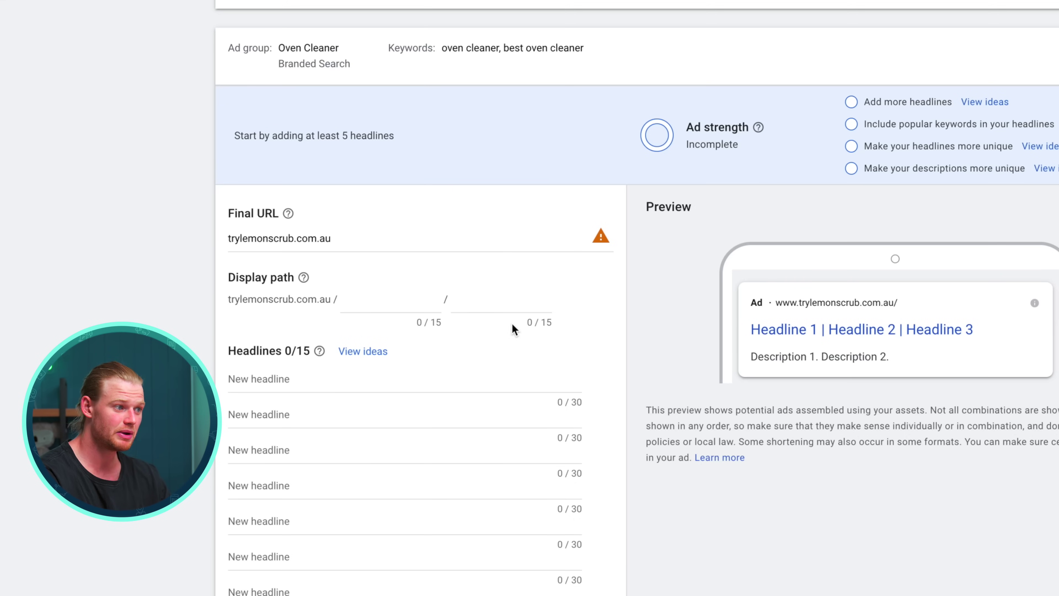
{"action": "left_click", "coordinate": [369, 379]}
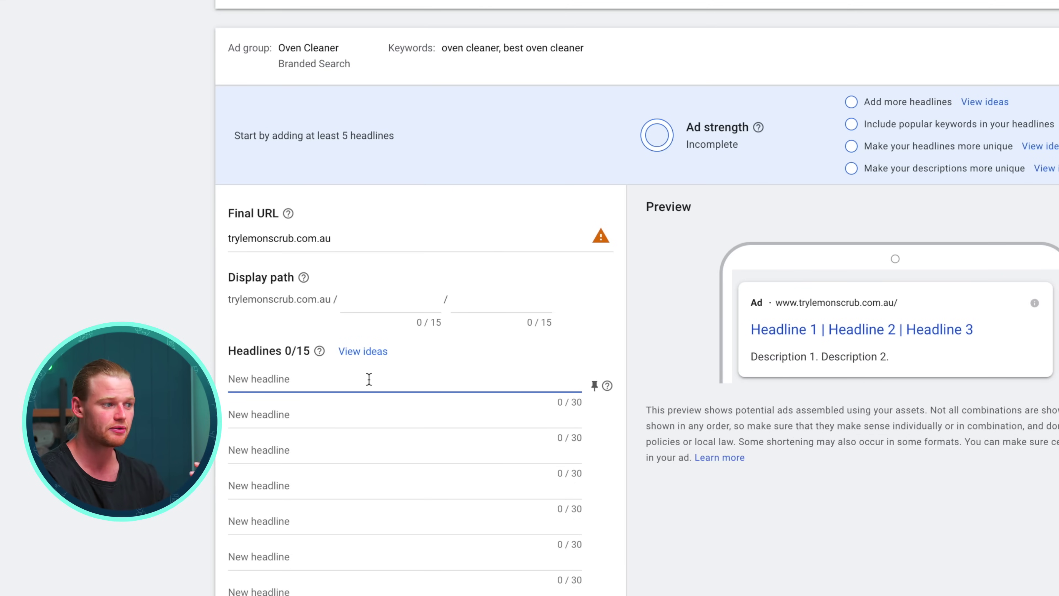
{"action": "scroll", "coordinate": [370, 380], "scroll_direction": "down", "scroll_amount": 1}
{"action": "scroll", "coordinate": [368, 378], "scroll_direction": "up", "scroll_amount": 6}
Type 'Tough BBQ Cleaner' as headline 1 and 'Best BBQ Cleaner' as headline 2.
{"action": "scroll", "coordinate": [320, 440], "scroll_direction": "down", "scroll_amount": 7}
{"action": "left_click", "coordinate": [297, 383]}
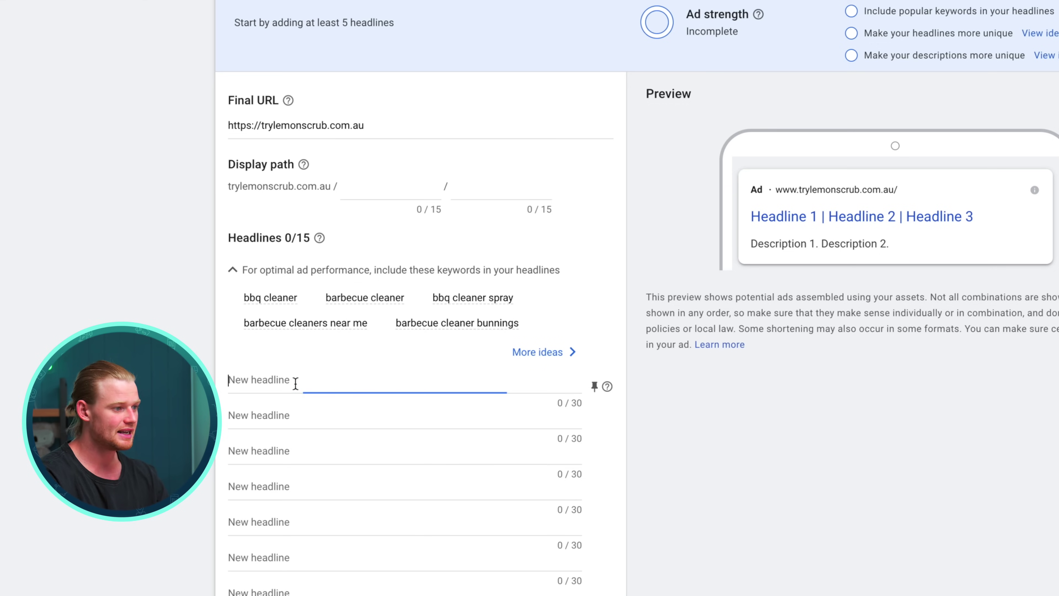
{"action": "type", "text": "T"}
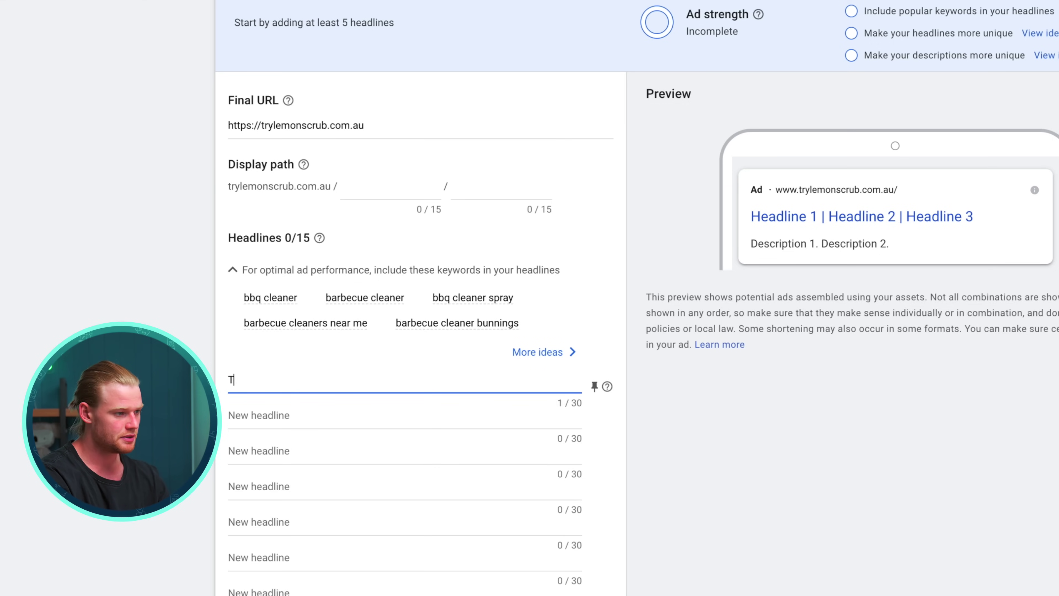
{"action": "type", "text": "ough BBQ Cleaner"}
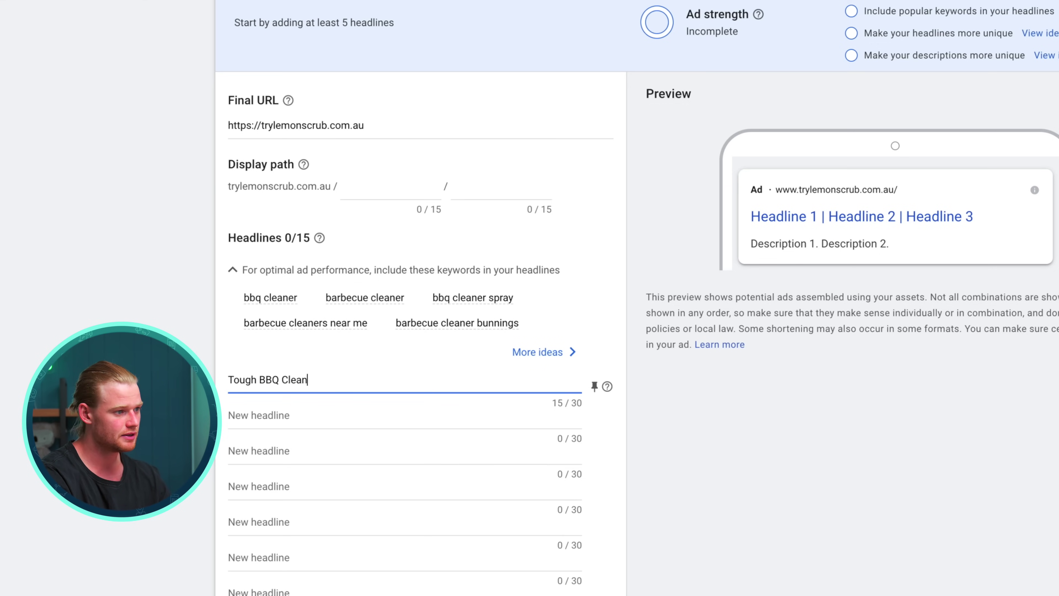
{"action": "key", "text": "Tab"}
{"action": "type", "text": "Best BBQ"}
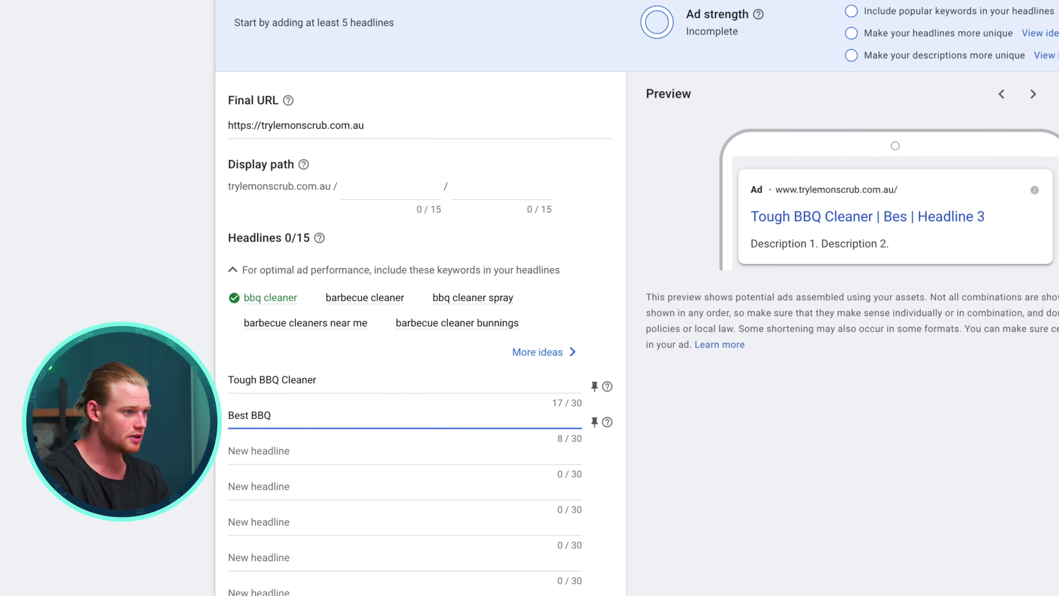
{"action": "type", "text": " Cleaner"}
{"action": "left_click", "coordinate": [869, 201]}
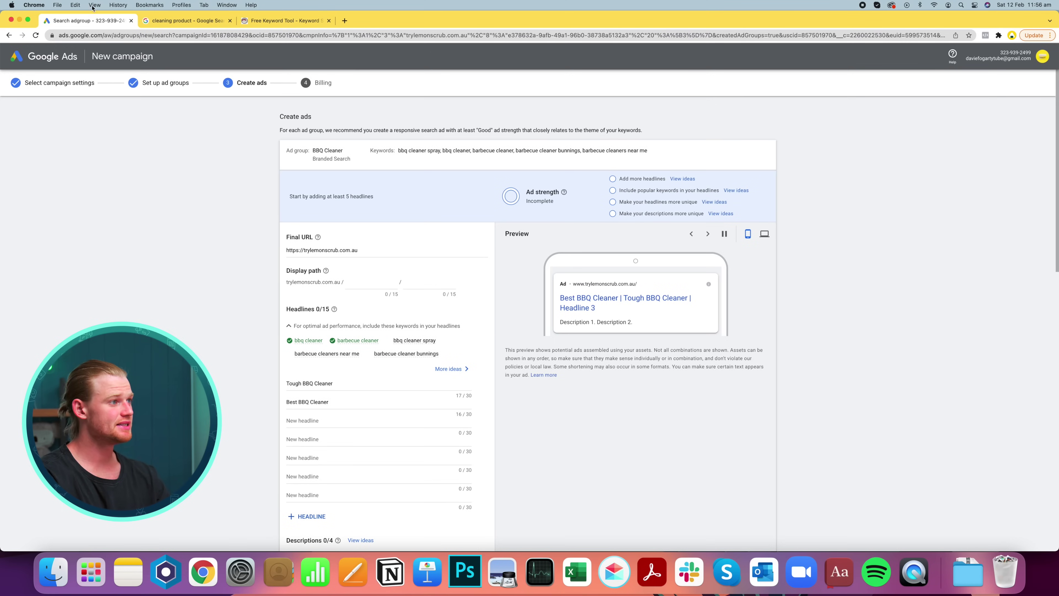
Search Google for 'cleaning product' in a new incognito window and scroll the results.
{"action": "left_click", "coordinate": [57, 4]}
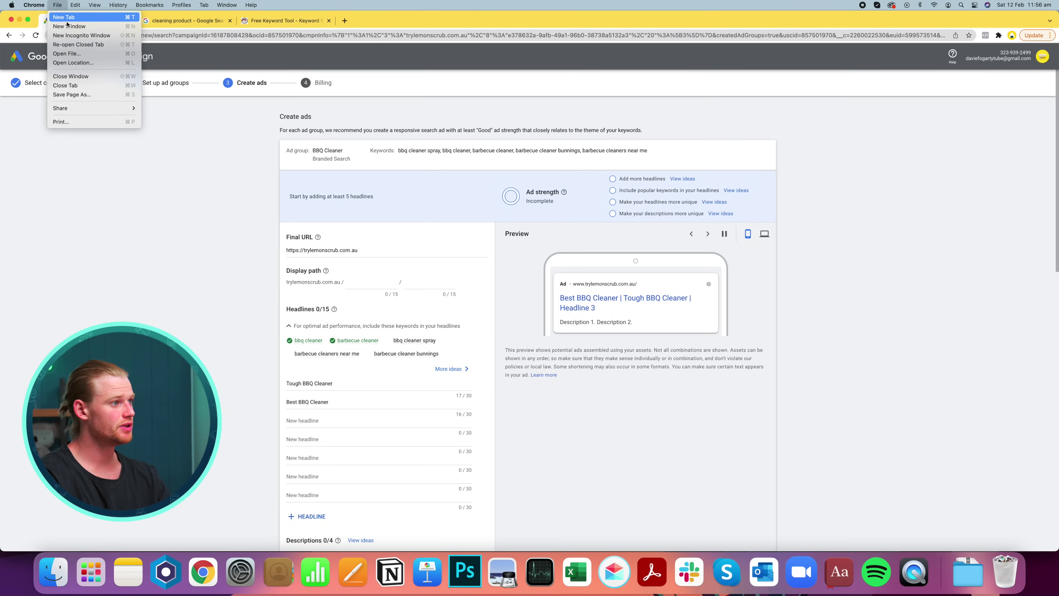
{"action": "left_click", "coordinate": [78, 37]}
{"action": "type", "text": "google"}
{"action": "key", "text": "Return"}
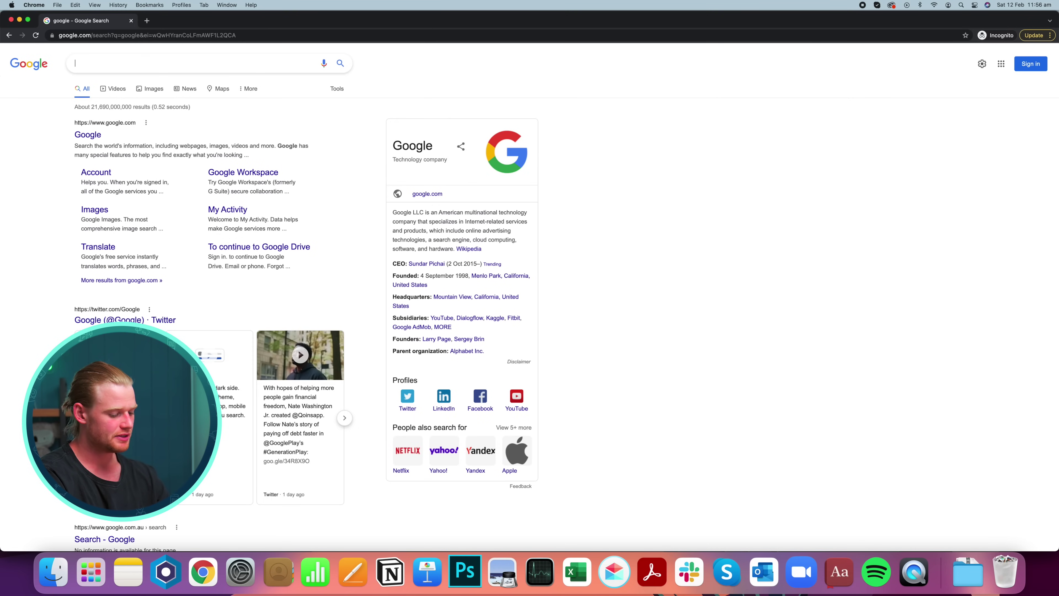
{"action": "type", "text": "cleaning product"}
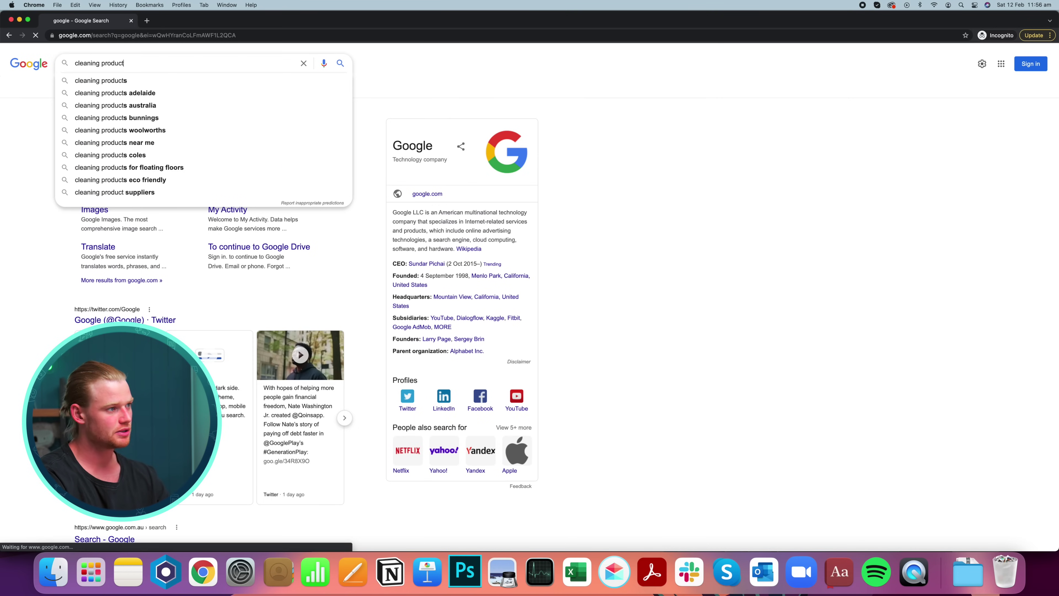
{"action": "key", "text": "Return"}
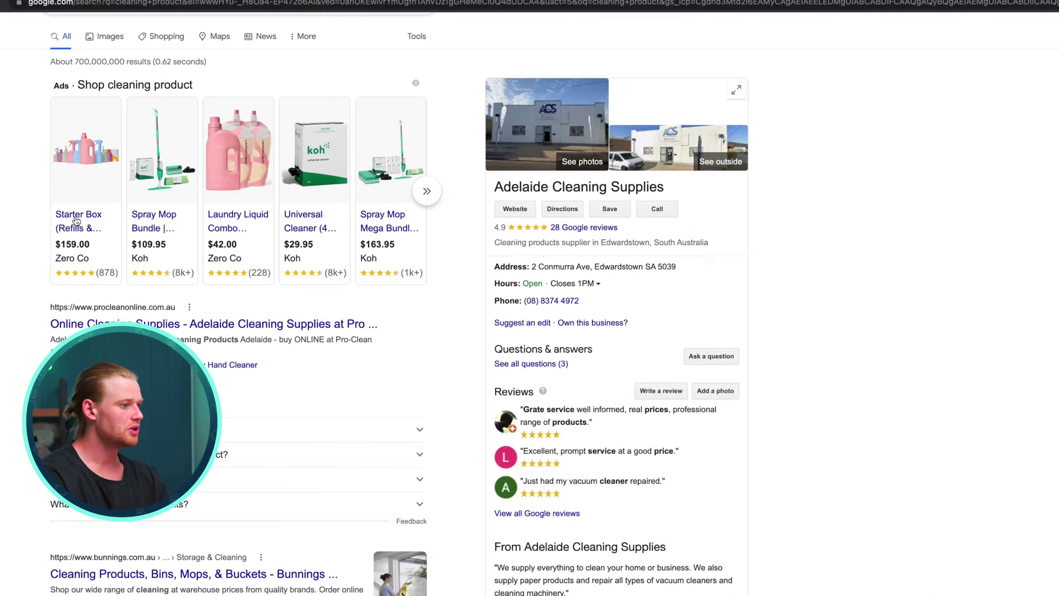
{"action": "scroll", "coordinate": [94, 292], "scroll_direction": "down", "scroll_amount": 10}
{"action": "scroll", "coordinate": [104, 287], "scroll_direction": "down", "scroll_amount": 10}
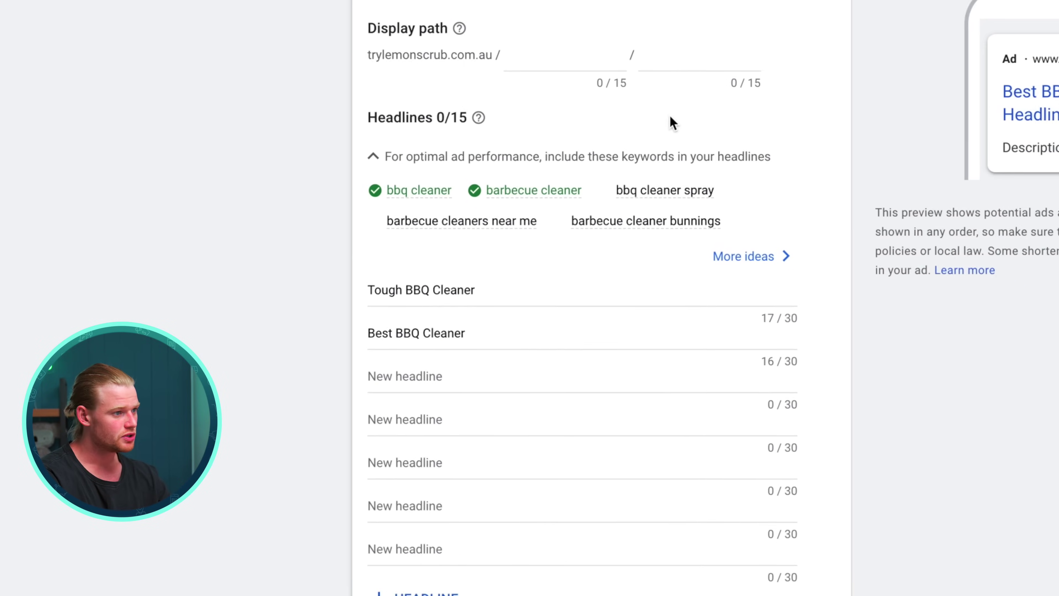
Enter 'Natural Cleaning Paste' as the third headline and move to the next headline.
{"action": "left_click", "coordinate": [435, 339]}
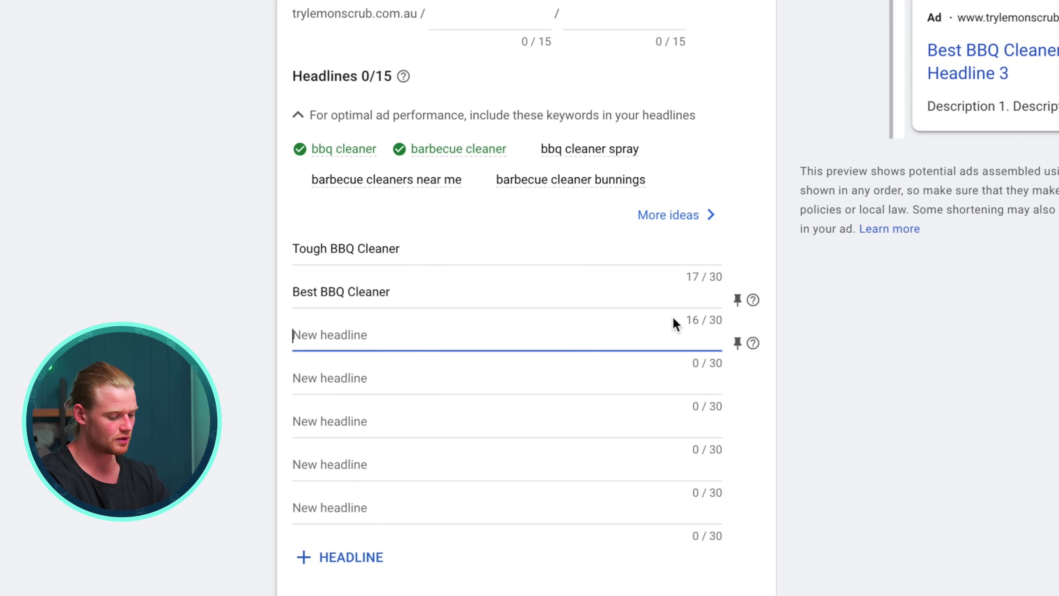
{"action": "type", "text": "Natural Cleaning"}
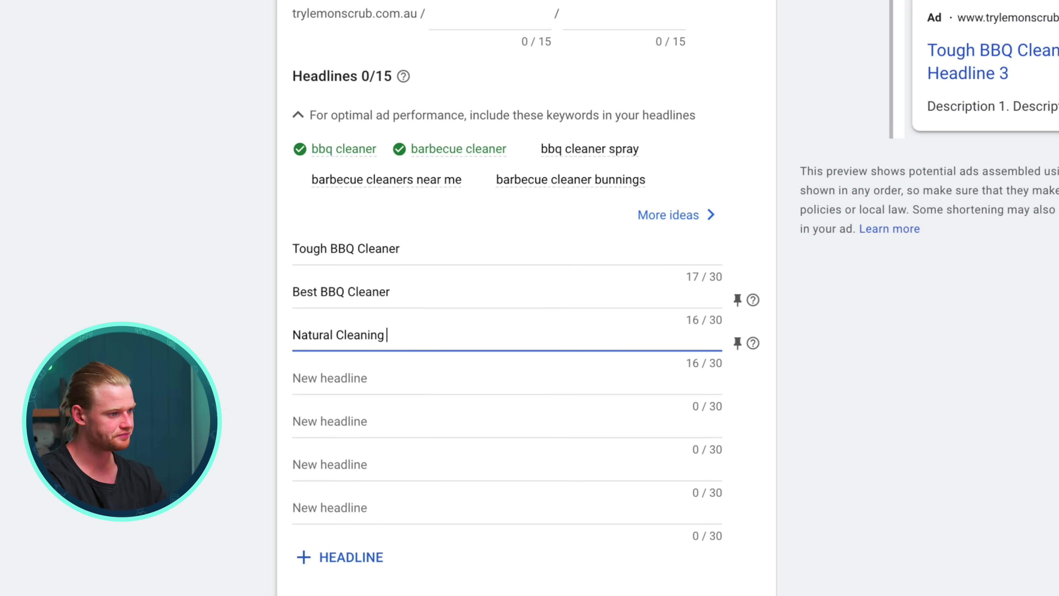
{"action": "type", "text": " Po"}
{"action": "key", "text": "BackSpace"}
{"action": "type", "text": "aste"}
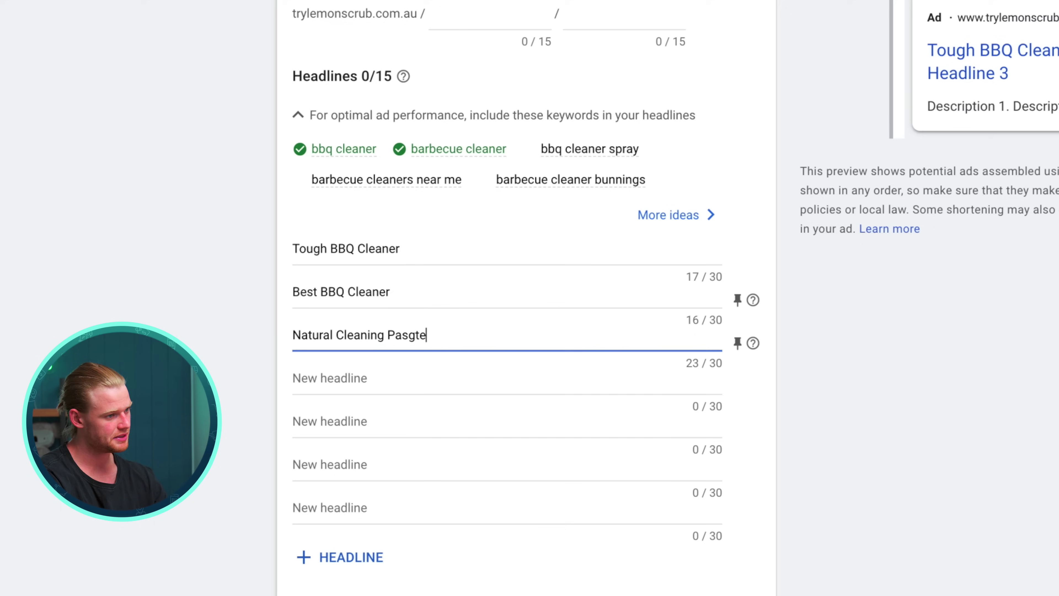
{"action": "key", "text": "Tab"}
{"action": "key", "text": "Tab"}
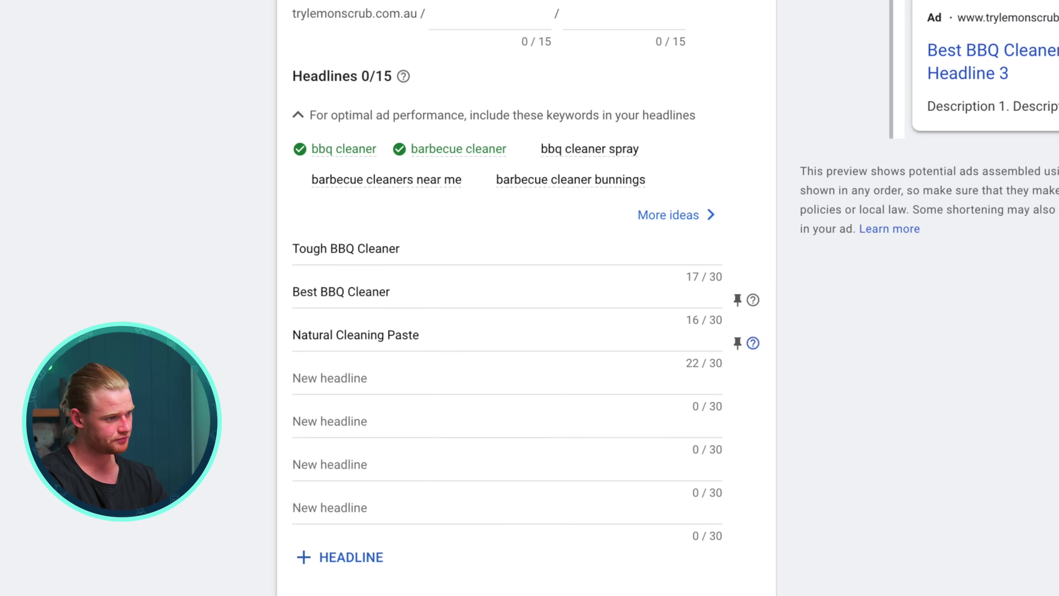
{"action": "key", "text": "Tab"}
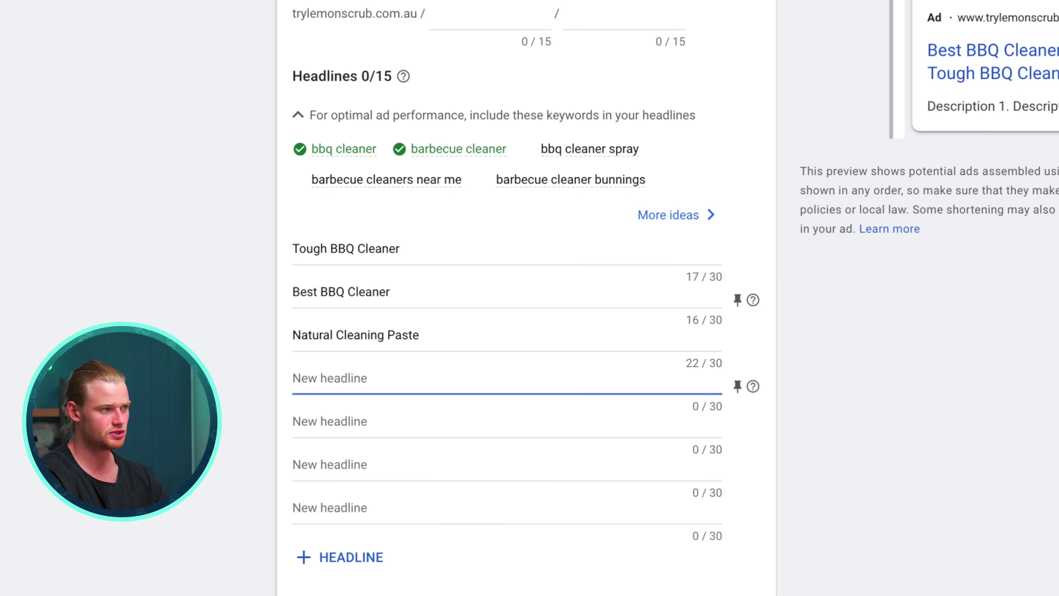
Paste the Lemon Scrub store heading 'Wipe Away Years Of Dirt' as a headline.
{"action": "left_click", "coordinate": [343, 24]}
{"action": "type", "text": "trylemonscrub.com.au"}
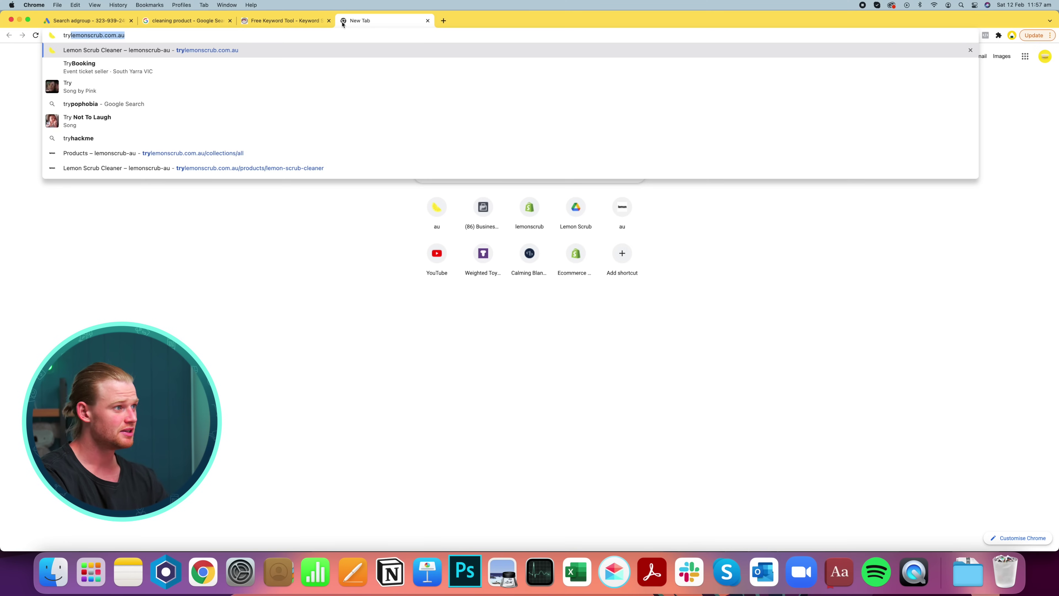
{"action": "key", "text": "Return"}
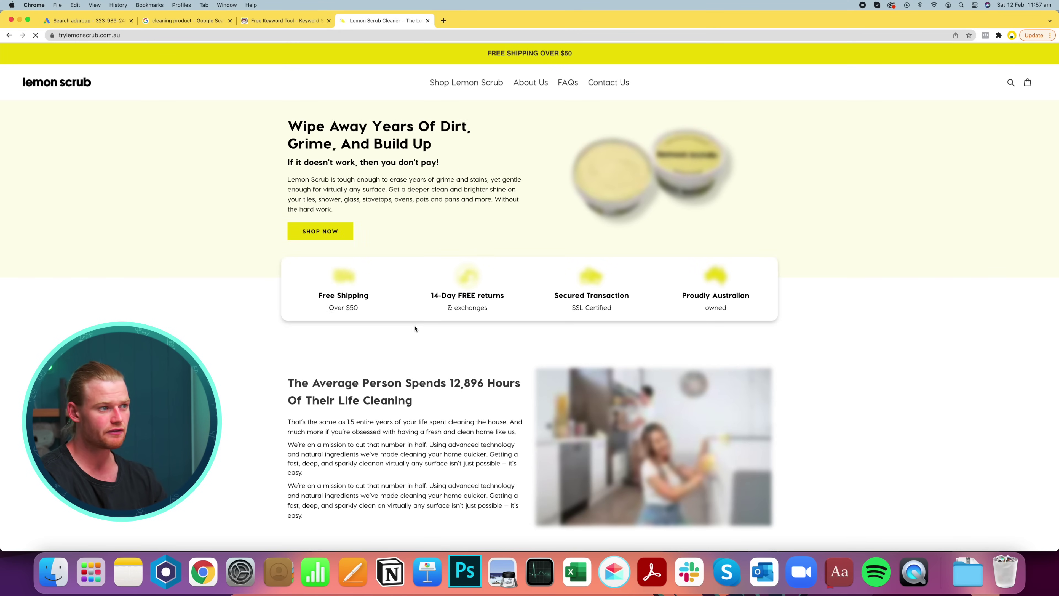
{"action": "left_click_drag", "start_coordinate": [467, 126], "coordinate": [287, 127]}
{"action": "key", "text": "super+c"}
{"action": "left_click", "coordinate": [104, 20]}
{"action": "key", "text": "super+v"}
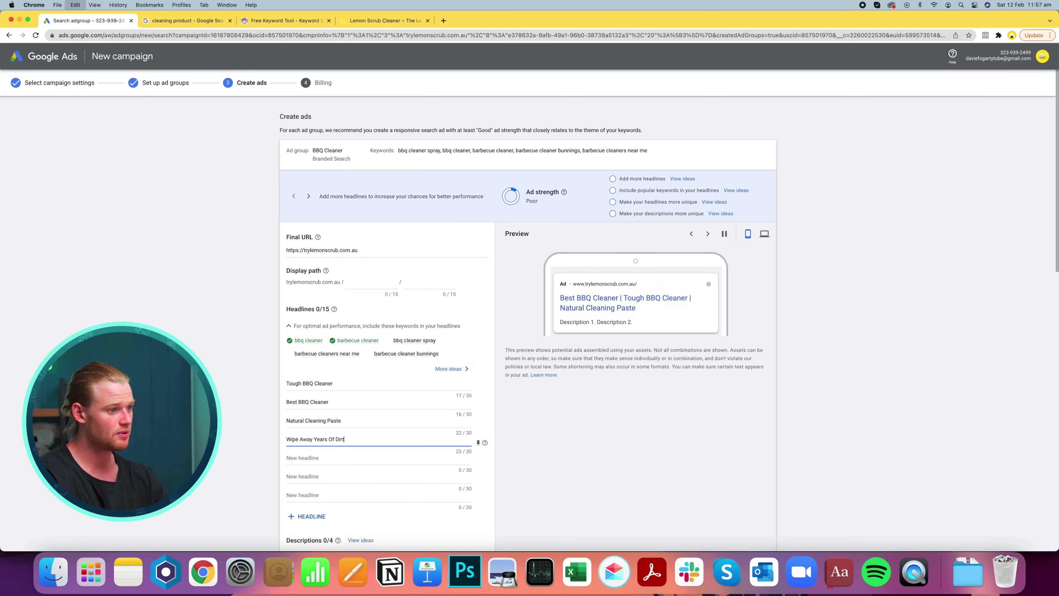
Copy the store's product description paragraph into the ad description.
{"action": "scroll", "coordinate": [367, 321], "scroll_direction": "down", "scroll_amount": 5}
{"action": "left_click", "coordinate": [367, 322]}
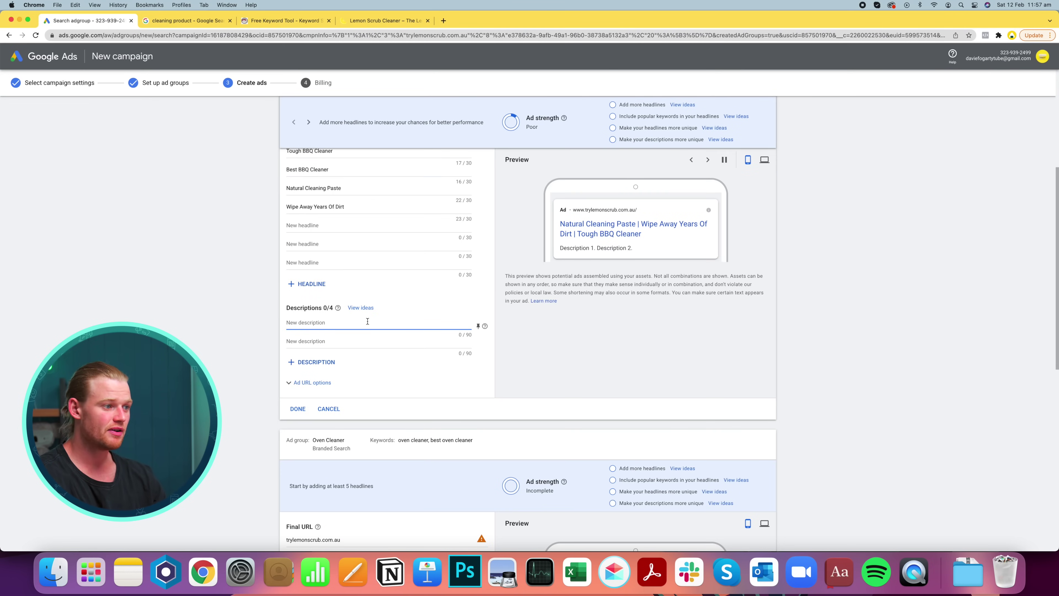
{"action": "left_click", "coordinate": [362, 21]}
{"action": "scroll", "coordinate": [365, 147], "scroll_direction": "down", "scroll_amount": 2}
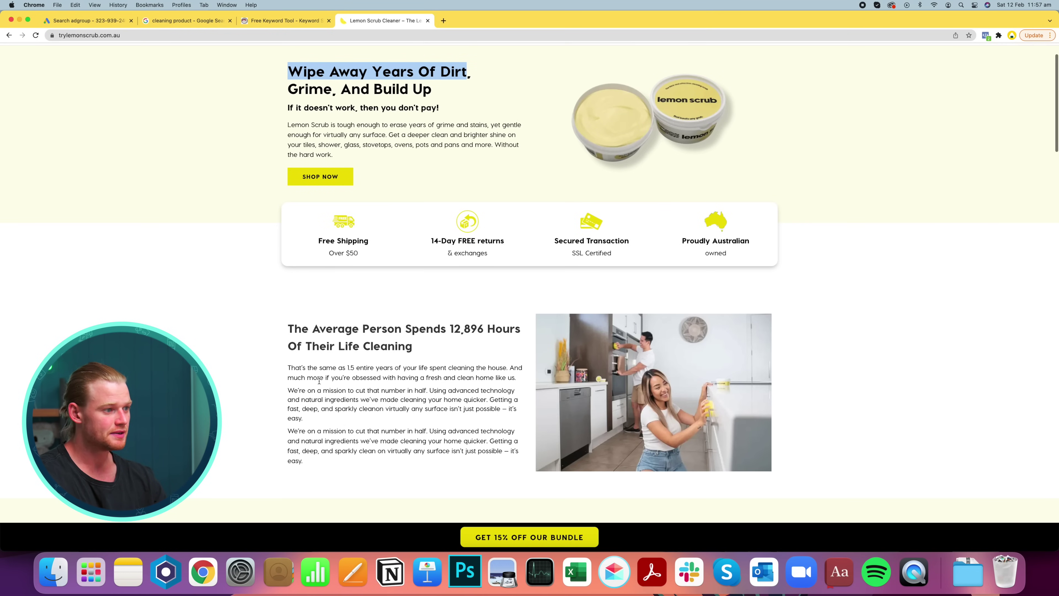
{"action": "left_click_drag", "start_coordinate": [287, 125], "coordinate": [413, 146]}
{"action": "key", "text": "super+c"}
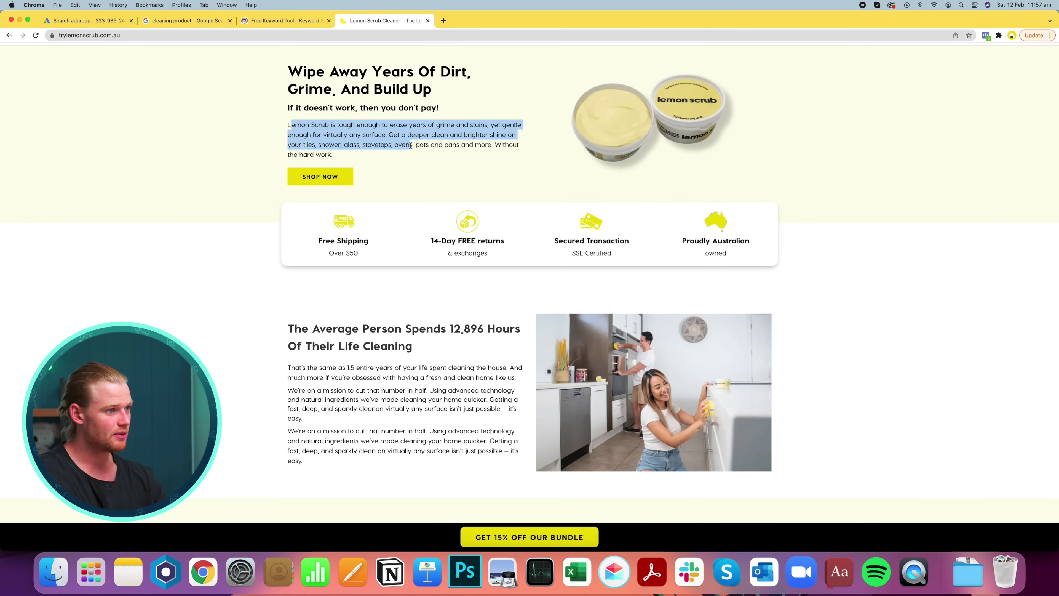
{"action": "left_click", "coordinate": [411, 146]}
{"action": "key", "text": "super+1"}
{"action": "key", "text": "super+v"}
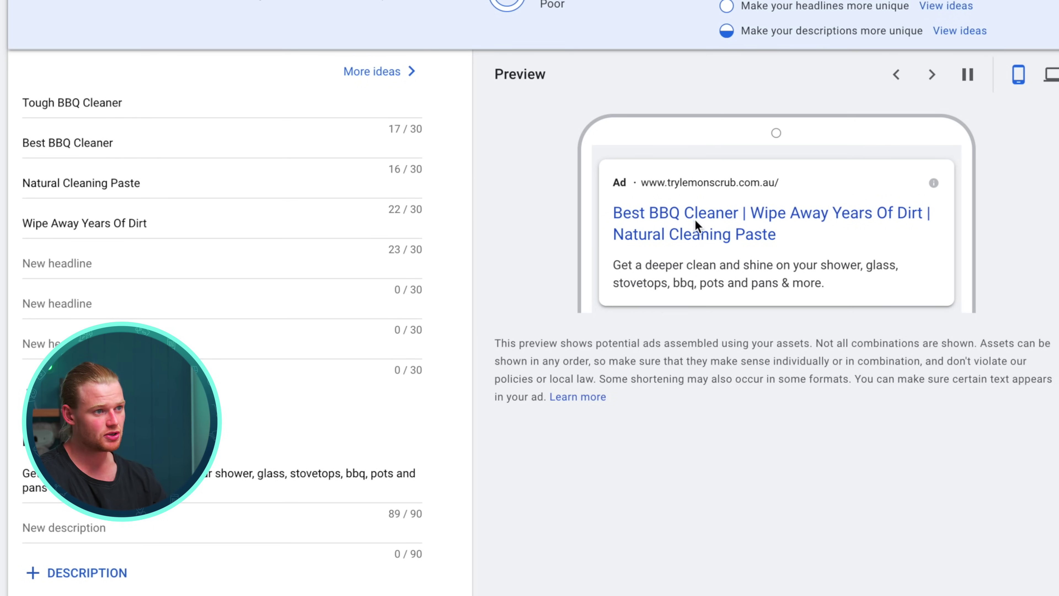
Add an 'Oven Clean' headline and finish the ads for both ad groups.
{"action": "scroll", "coordinate": [742, 221], "scroll_direction": "down", "scroll_amount": 1}
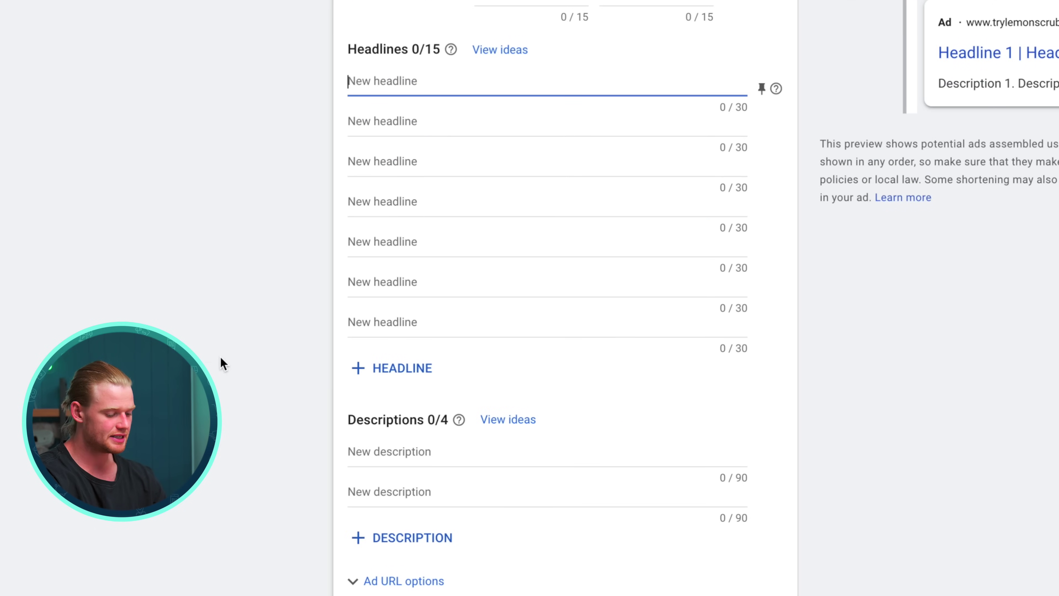
{"action": "type", "text": "Oven"}
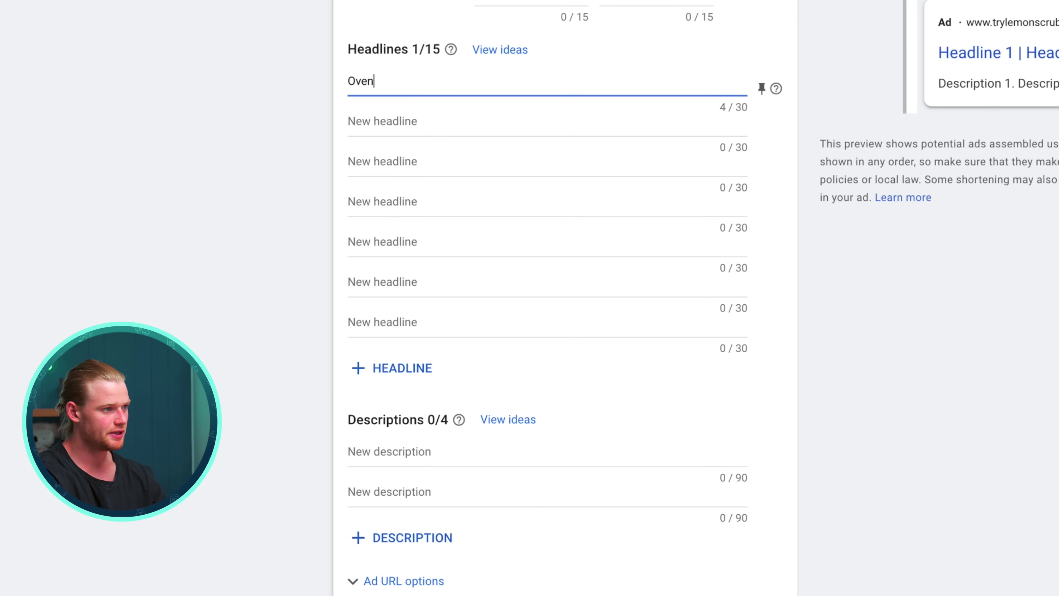
{"action": "type", "text": " Cleaner"}
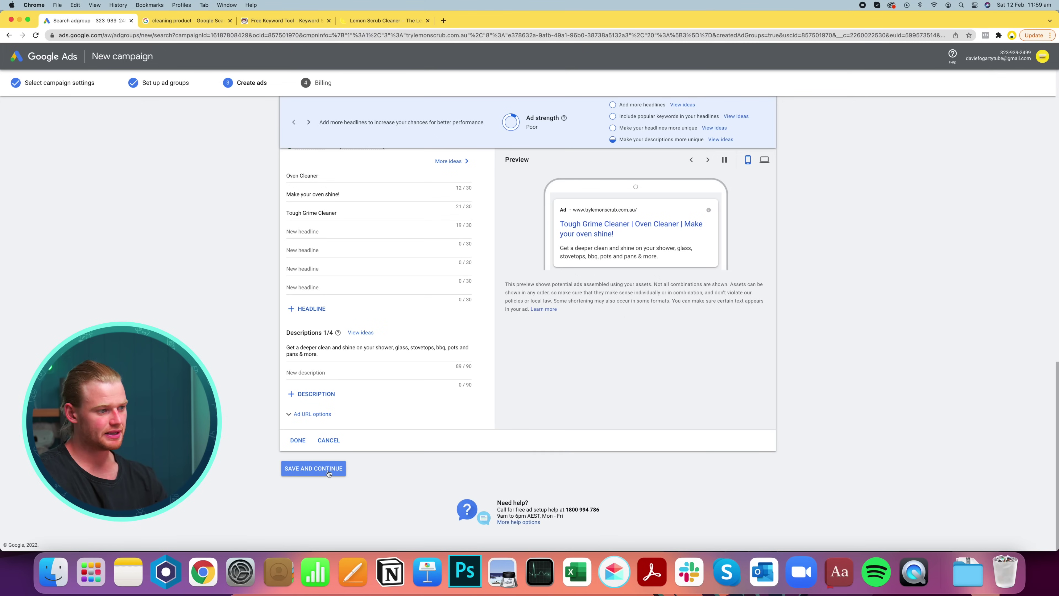
{"action": "left_click", "coordinate": [328, 471]}
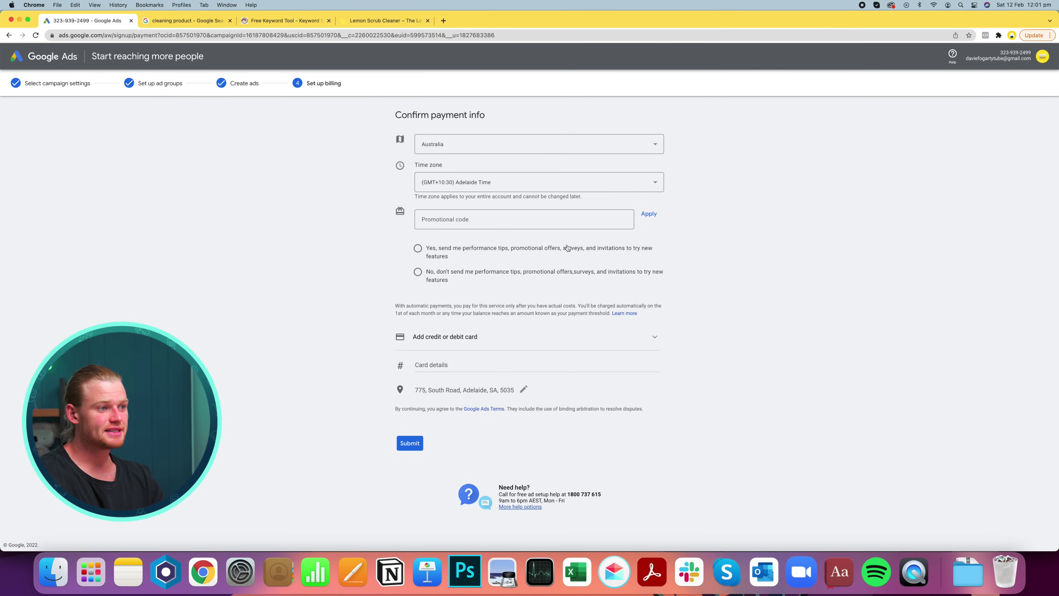
Start entering a promotional code on the Confirm payment info page.
{"action": "left_click", "coordinate": [546, 219]}
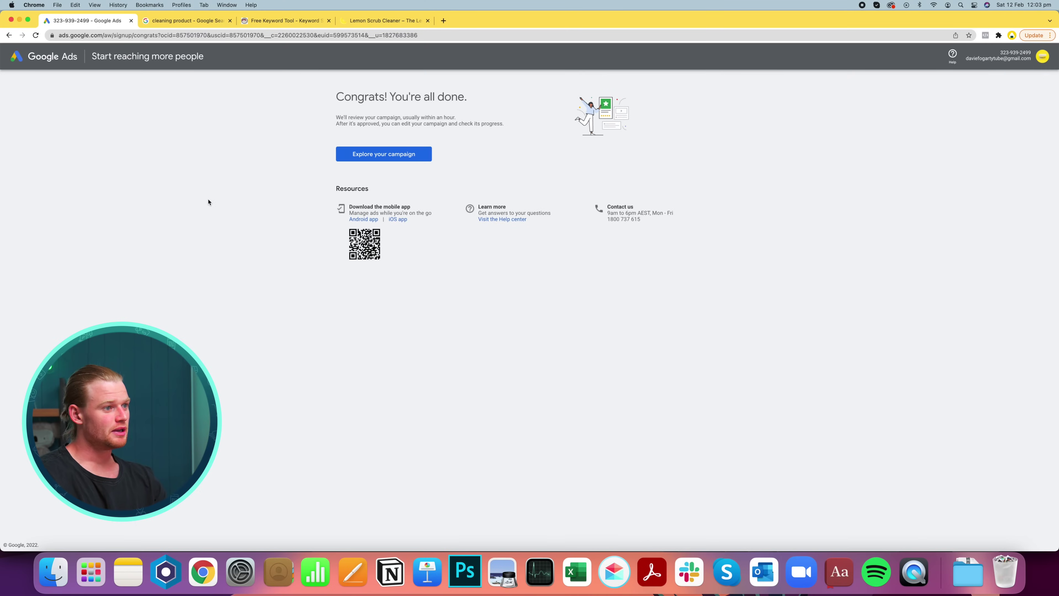
Open the Branded Search campaign overview via Explore your campaign.
{"action": "left_click", "coordinate": [383, 153]}
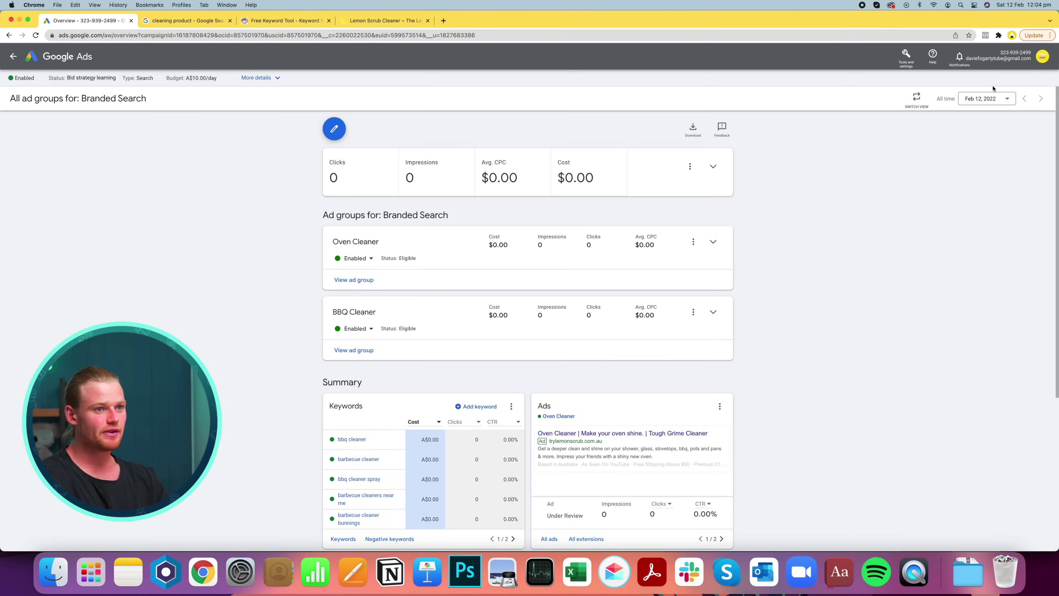
In the full campaign view, open the BBQ Cleaner ad group's Ads list to show its pending responsive search ad.
{"action": "left_click", "coordinate": [916, 97]}
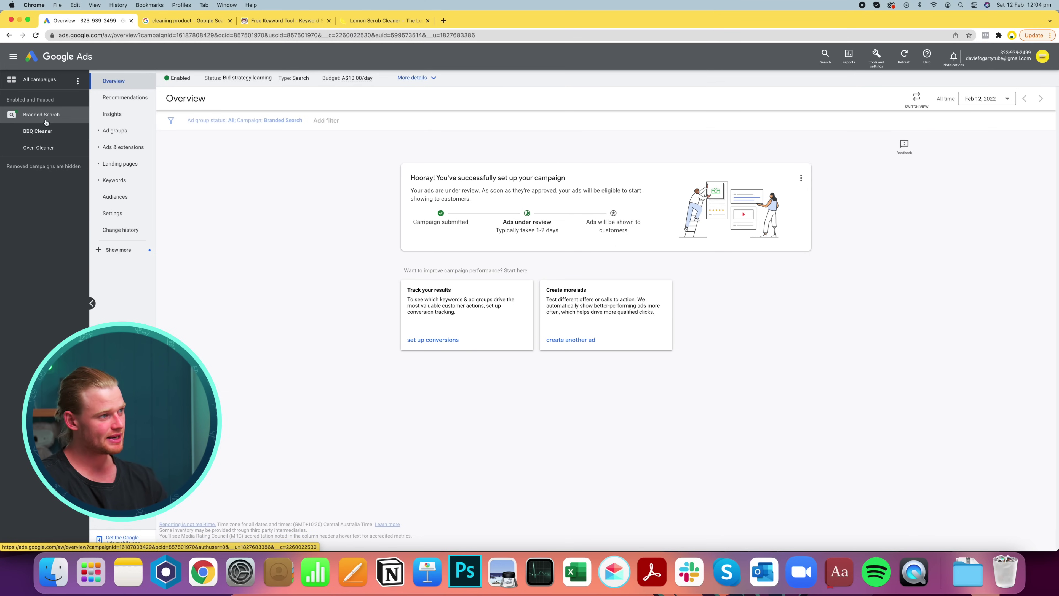
{"action": "left_click", "coordinate": [104, 133]}
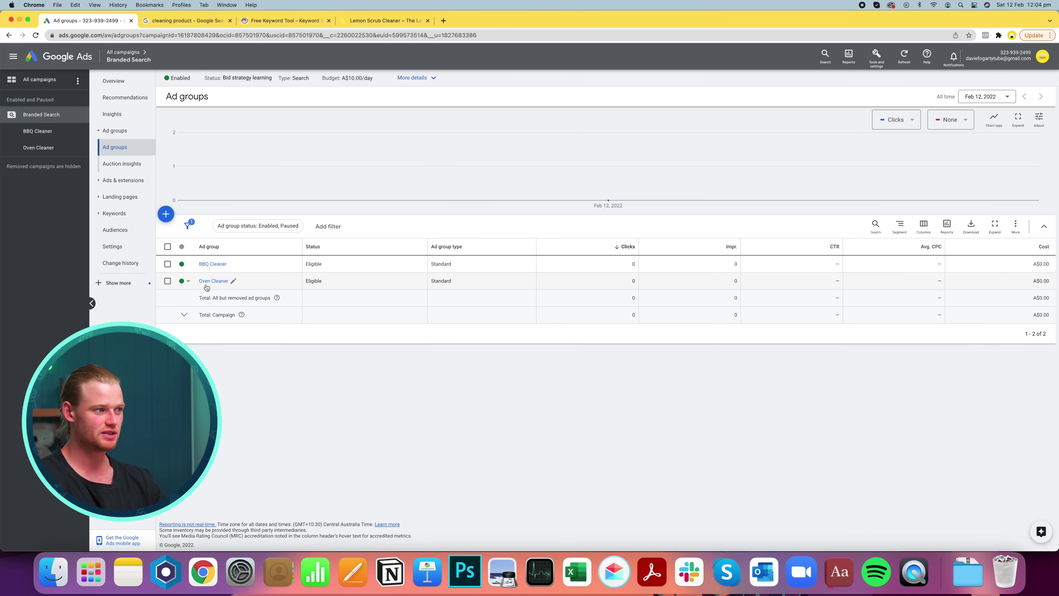
{"action": "left_click", "coordinate": [912, 119]}
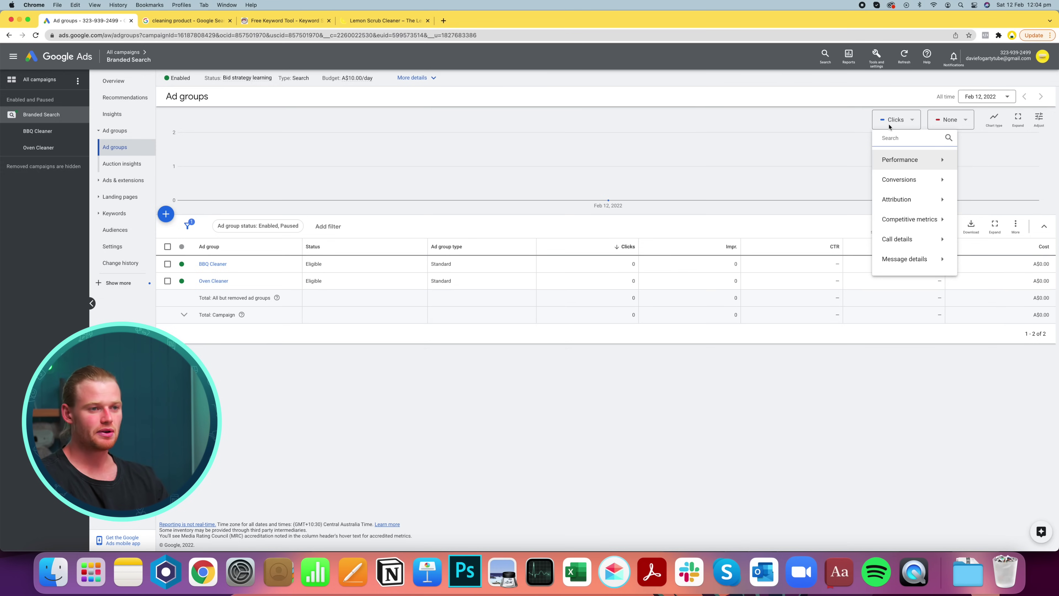
{"action": "left_click", "coordinate": [808, 138]}
{"action": "left_click", "coordinate": [211, 264]}
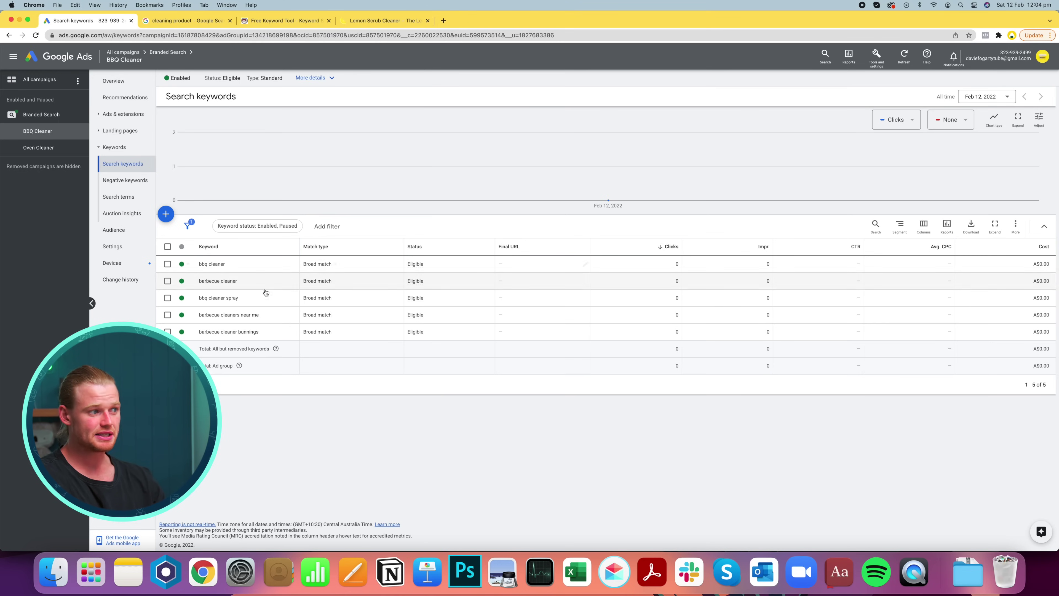
{"action": "left_click", "coordinate": [123, 114]}
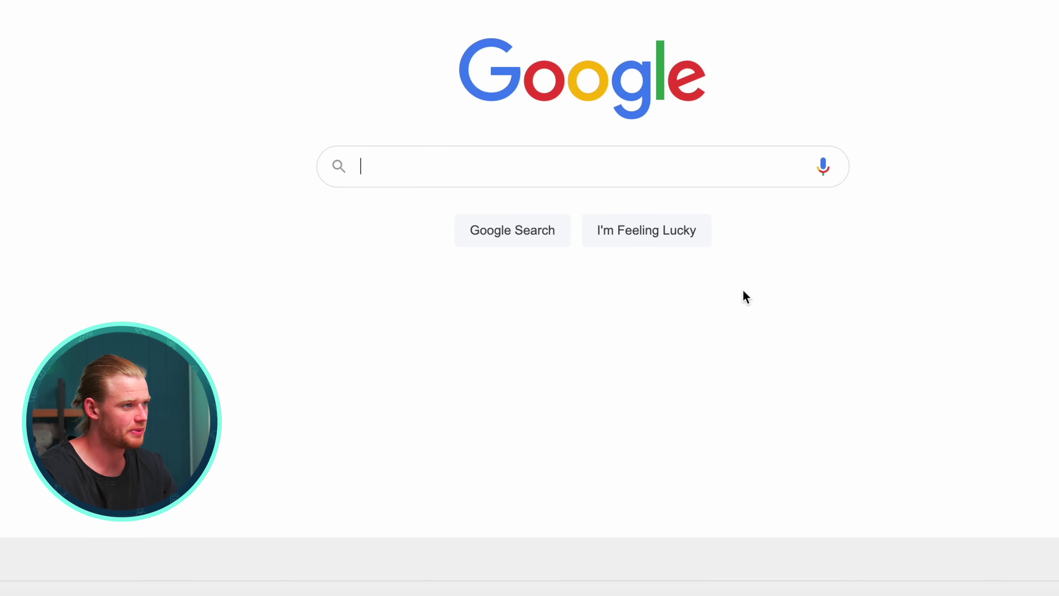
Search Google for 'google merchant center' and open the Merchant Center site.
{"action": "type", "text": "google merc"}
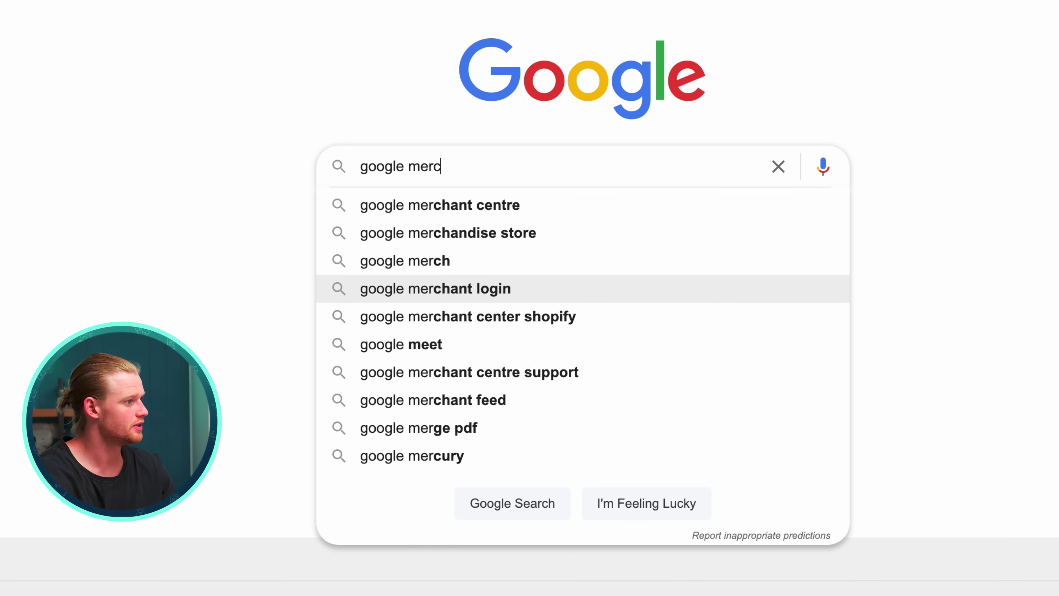
{"action": "type", "text": "hant cen"}
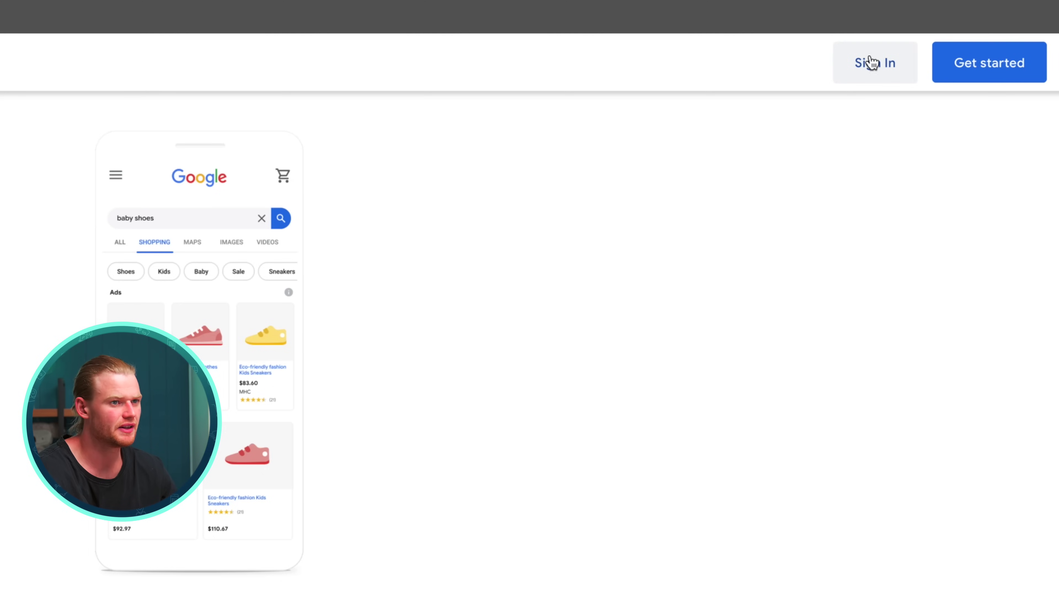
{"action": "left_click", "coordinate": [870, 64]}
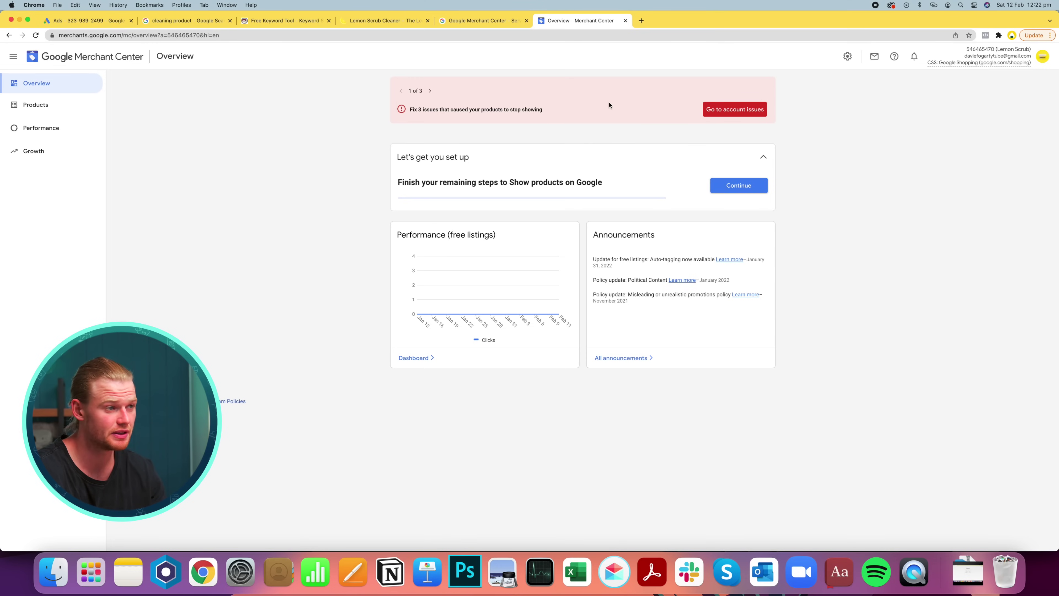
Continue through the free listings intro and business details to the website verification step.
{"action": "left_click", "coordinate": [739, 186]}
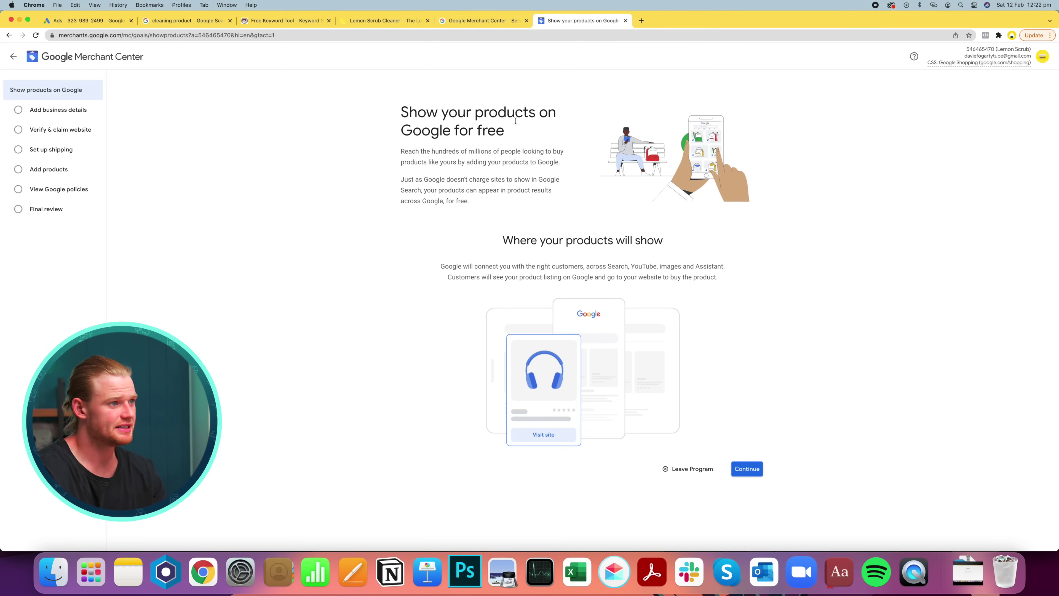
{"action": "left_click_drag", "start_coordinate": [504, 133], "coordinate": [361, 109]}
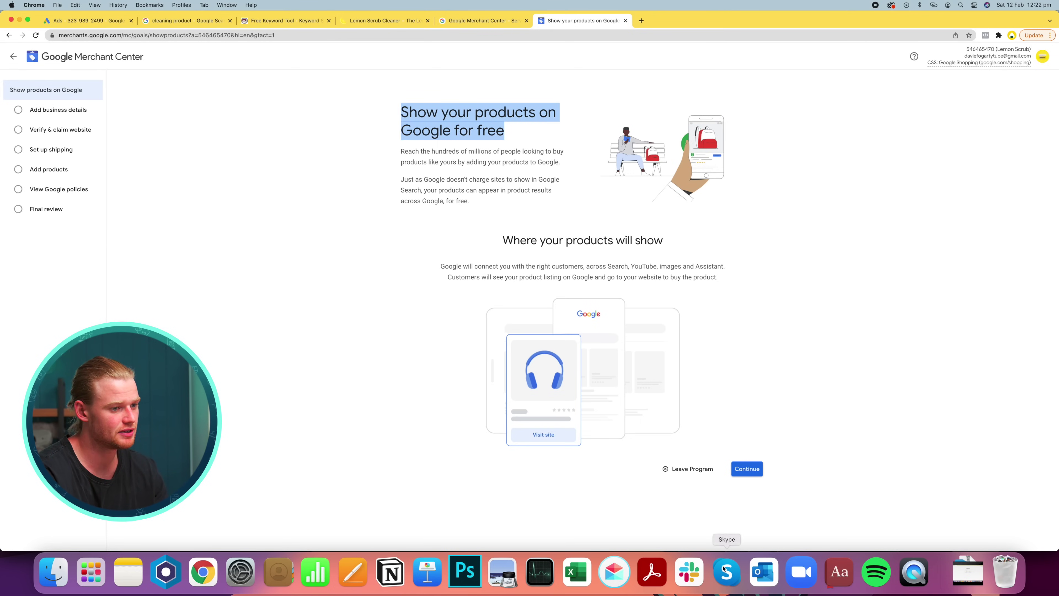
{"action": "left_click", "coordinate": [746, 470]}
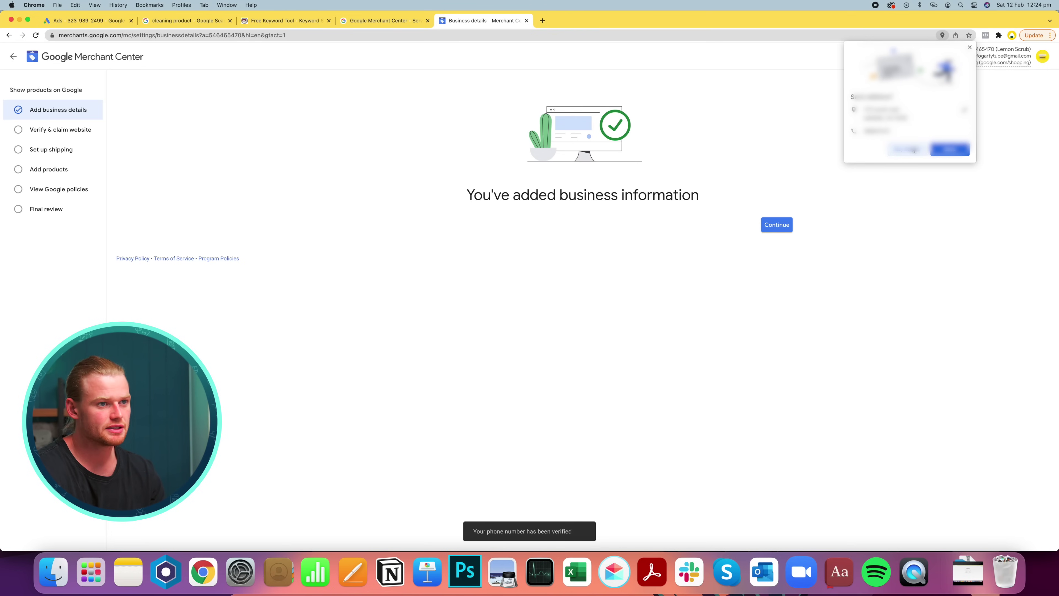
{"action": "left_click", "coordinate": [907, 150]}
{"action": "left_click", "coordinate": [772, 225]}
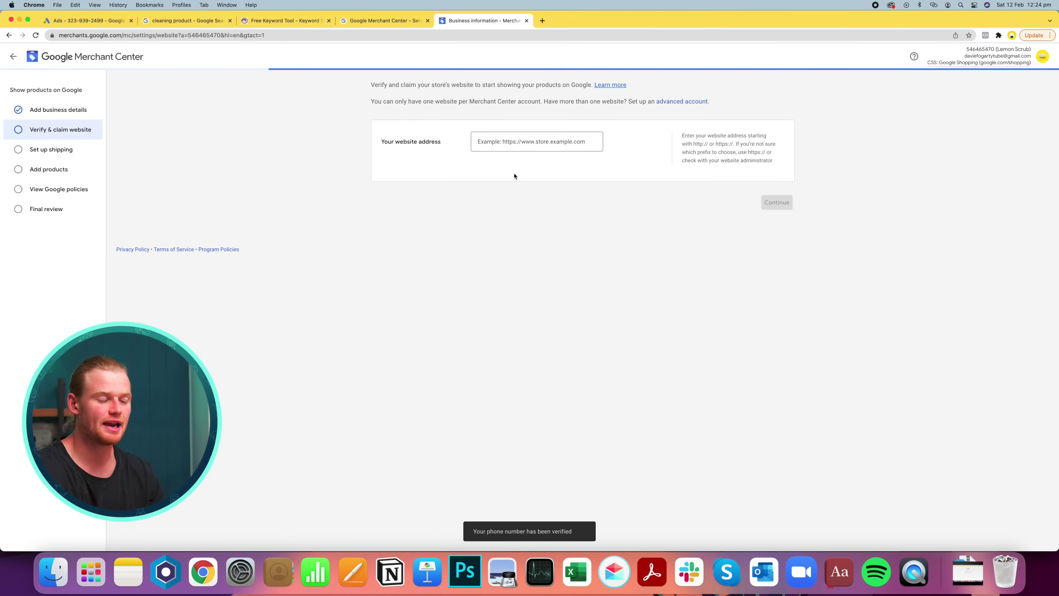
{"action": "left_click", "coordinate": [609, 196]}
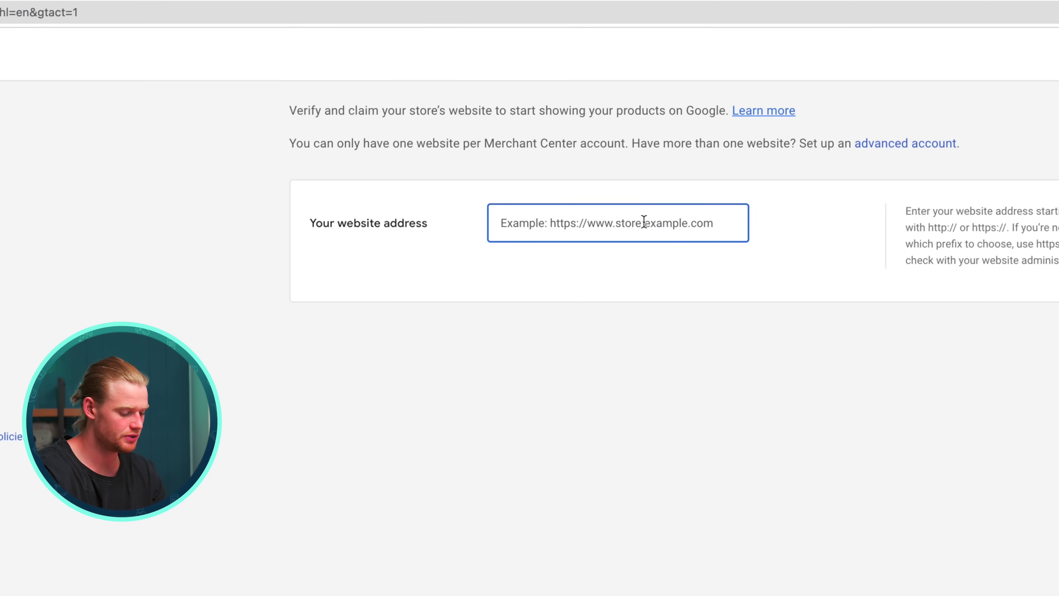
{"action": "type", "text": "ww"}
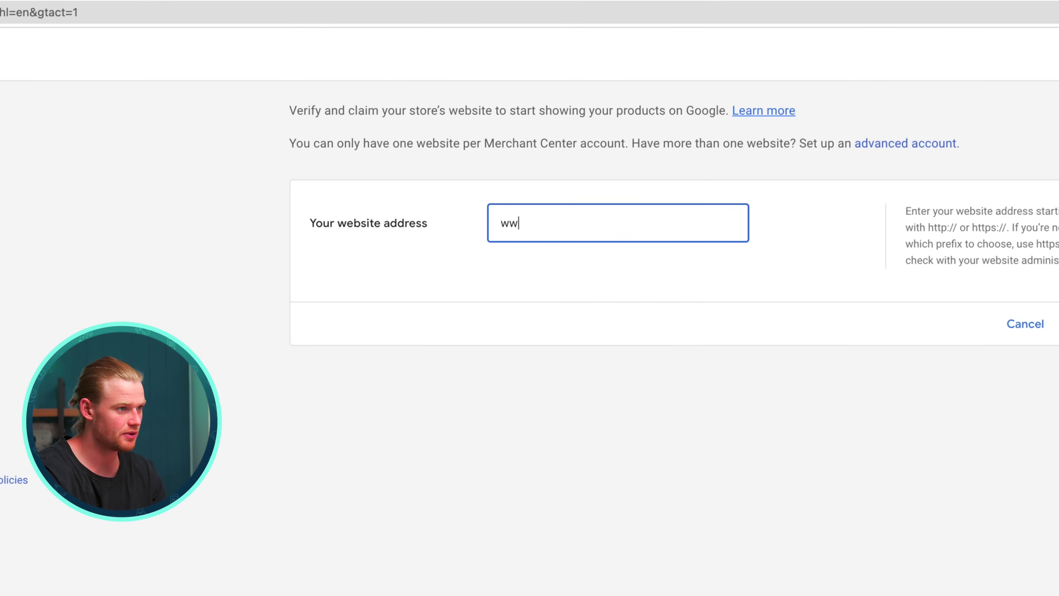
{"action": "key", "text": "BackSpace"}
{"action": "key", "text": "BackSpace"}
{"action": "type", "text": "trylemonscrub.com.au"}
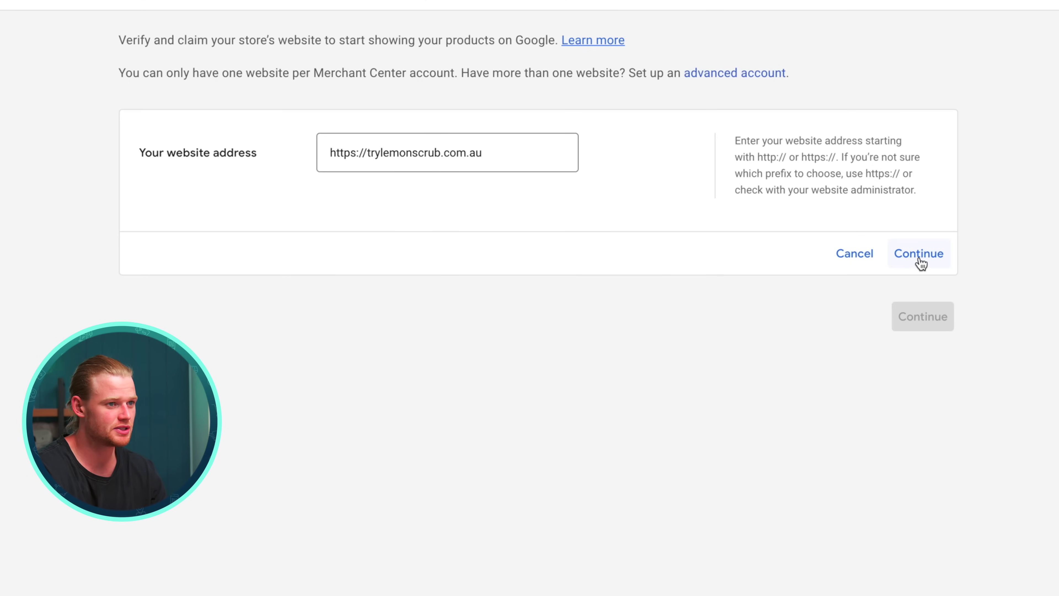
{"action": "left_click", "coordinate": [930, 260]}
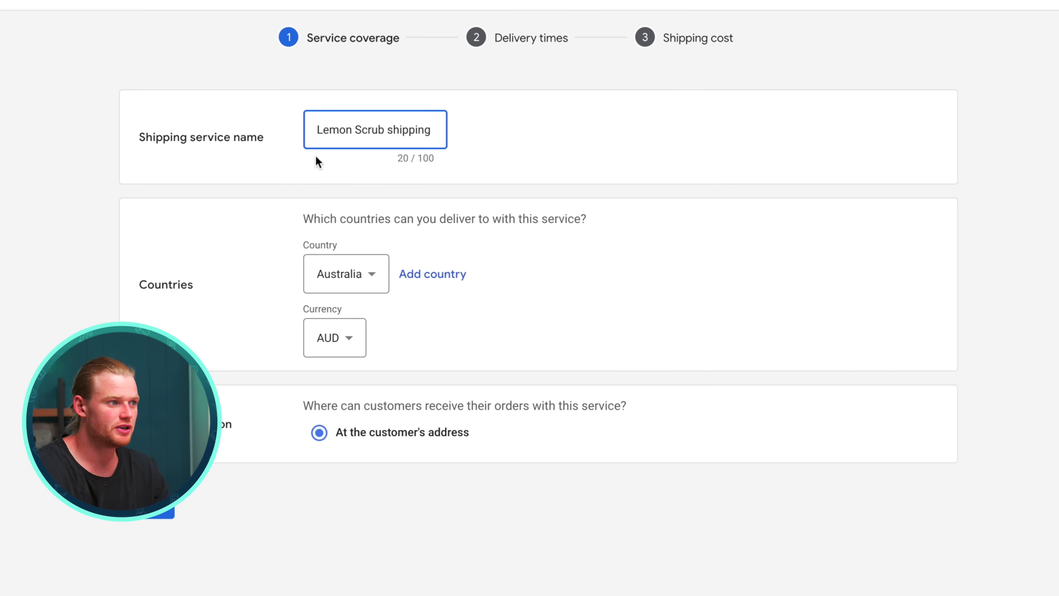
Rename the shipping service to 'Free Shipping' and move on to delivery times.
{"action": "triple_click", "coordinate": [390, 144]}
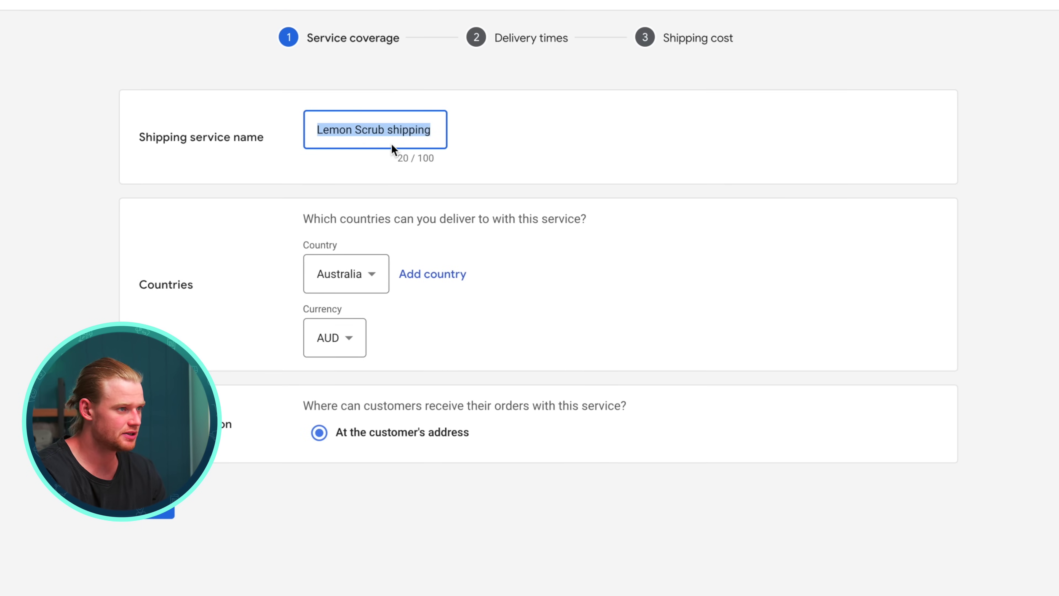
{"action": "type", "text": "Fre "}
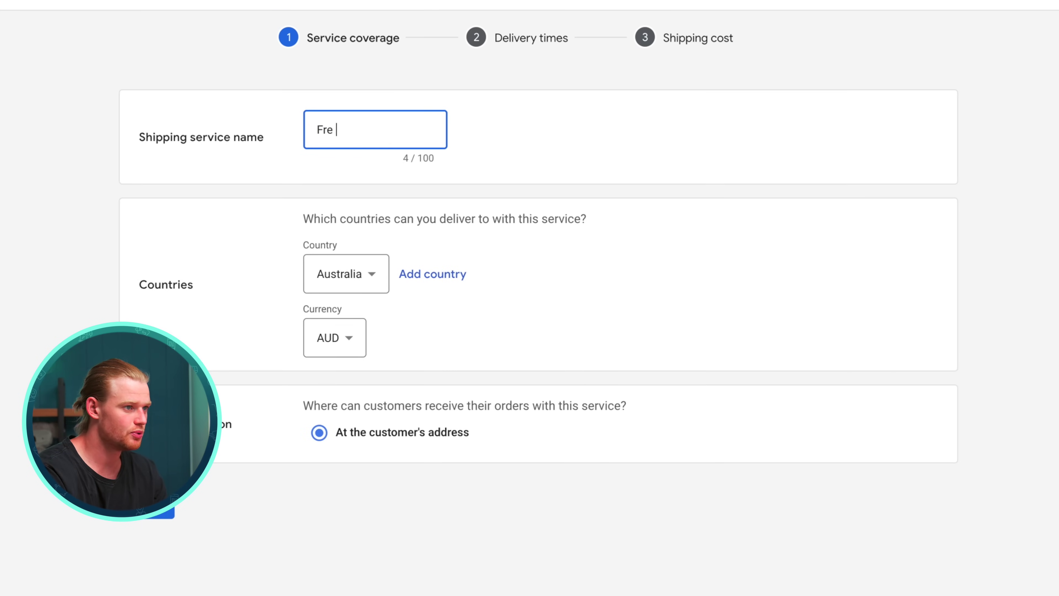
{"action": "type", "text": " Shipping"}
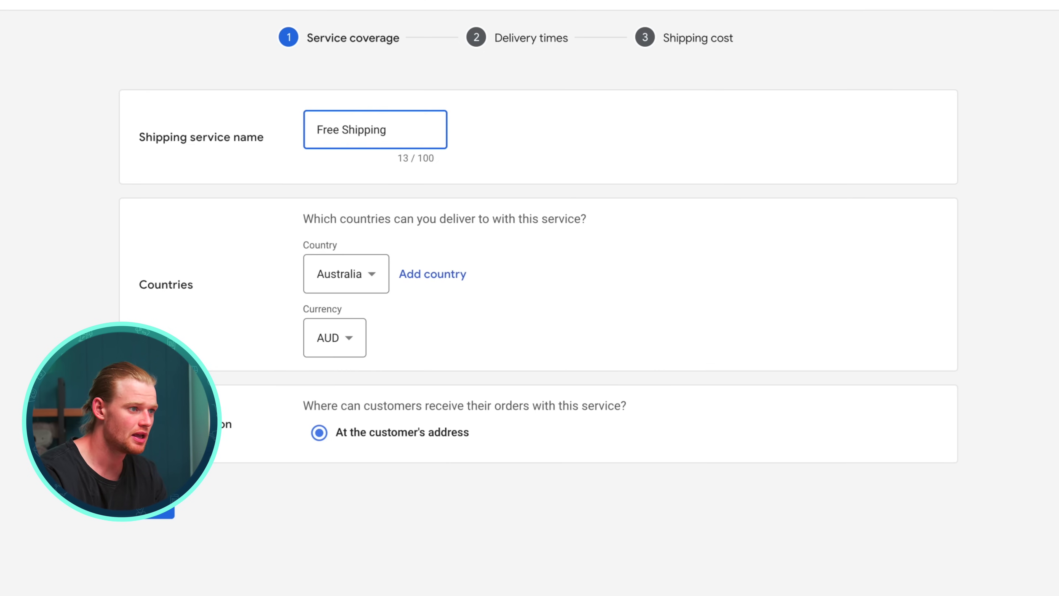
{"action": "left_click", "coordinate": [330, 296]}
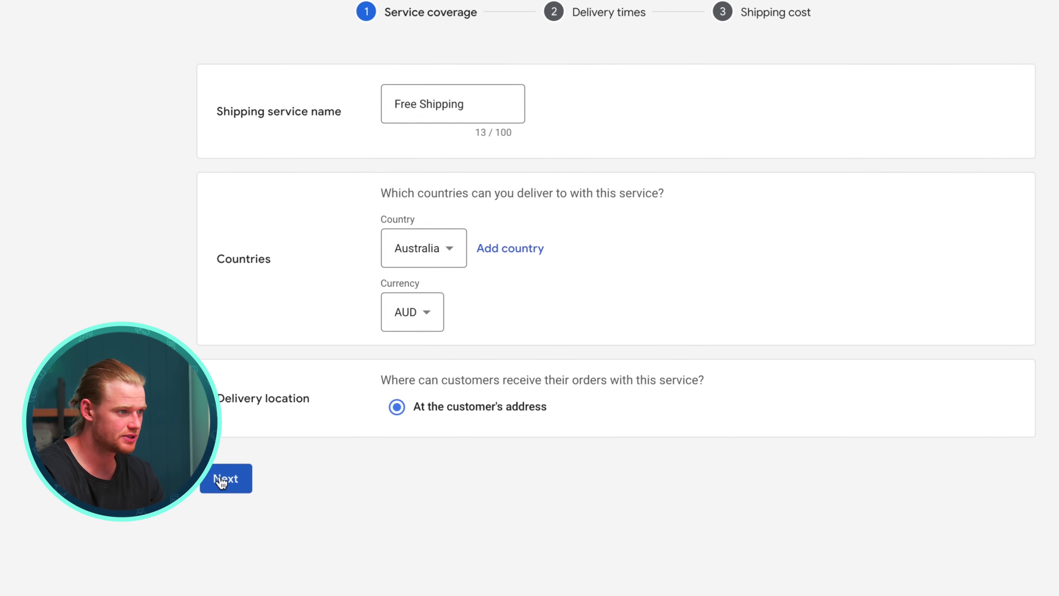
{"action": "left_click", "coordinate": [245, 472]}
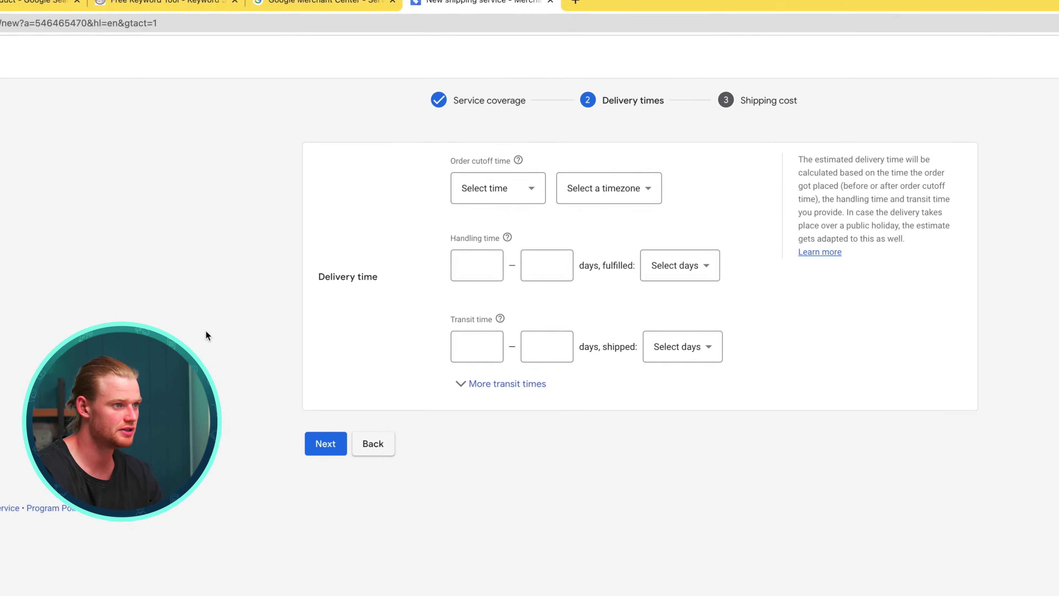
Set the order cutoff time to 2:00 PM and choose the timezone.
{"action": "left_click", "coordinate": [496, 190]}
{"action": "scroll", "coordinate": [491, 333], "scroll_direction": "down", "scroll_amount": 3}
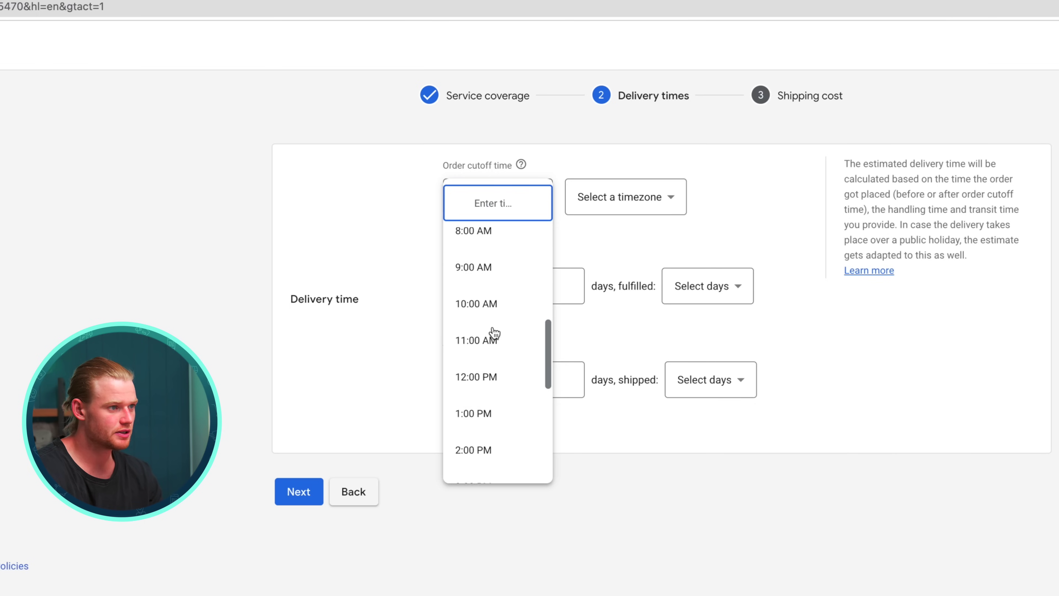
{"action": "scroll", "coordinate": [502, 342], "scroll_direction": "down", "scroll_amount": 7}
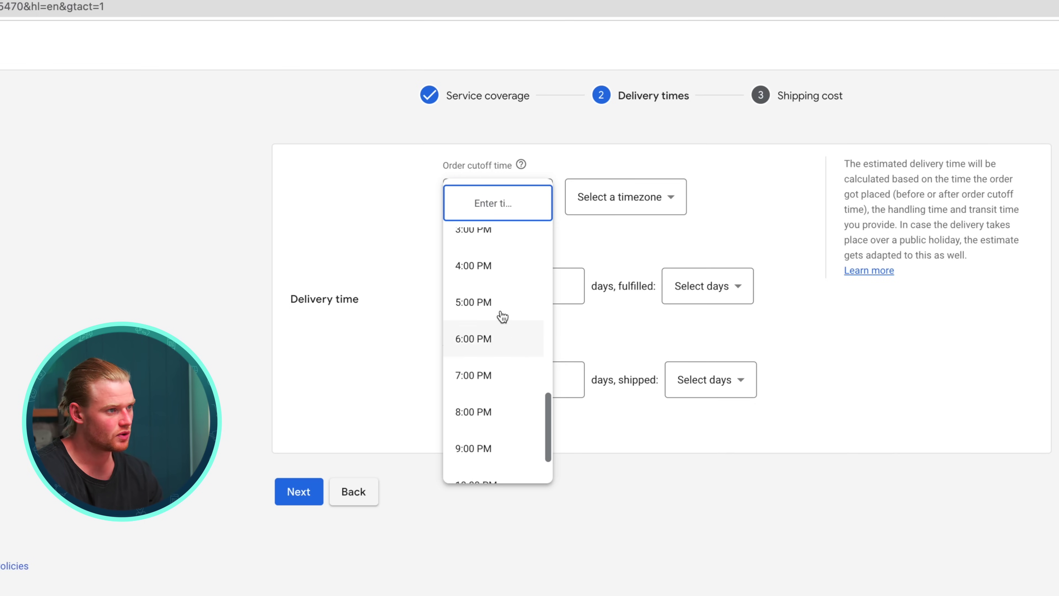
{"action": "scroll", "coordinate": [499, 300], "scroll_direction": "up", "scroll_amount": 3}
{"action": "left_click", "coordinate": [506, 337]}
{"action": "left_click", "coordinate": [596, 205]}
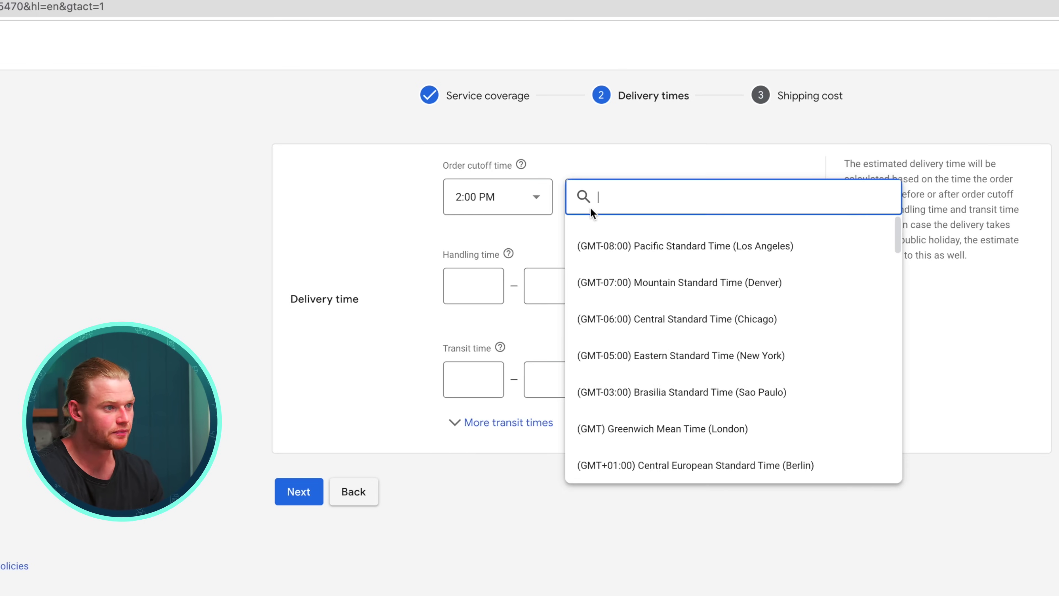
{"action": "scroll", "coordinate": [700, 343], "scroll_direction": "down", "scroll_amount": 3}
{"action": "scroll", "coordinate": [700, 342], "scroll_direction": "down", "scroll_amount": 10}
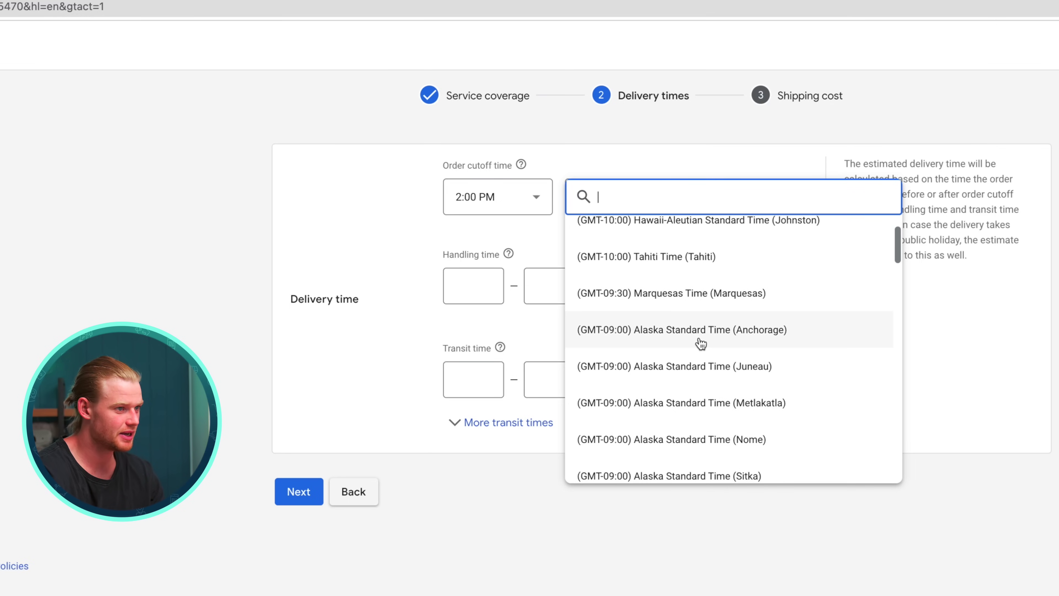
Enter 1–2 handling days and the transit days, then choose free shipping over a certain amount.
{"action": "left_click", "coordinate": [473, 286]}
{"action": "type", "text": "1"}
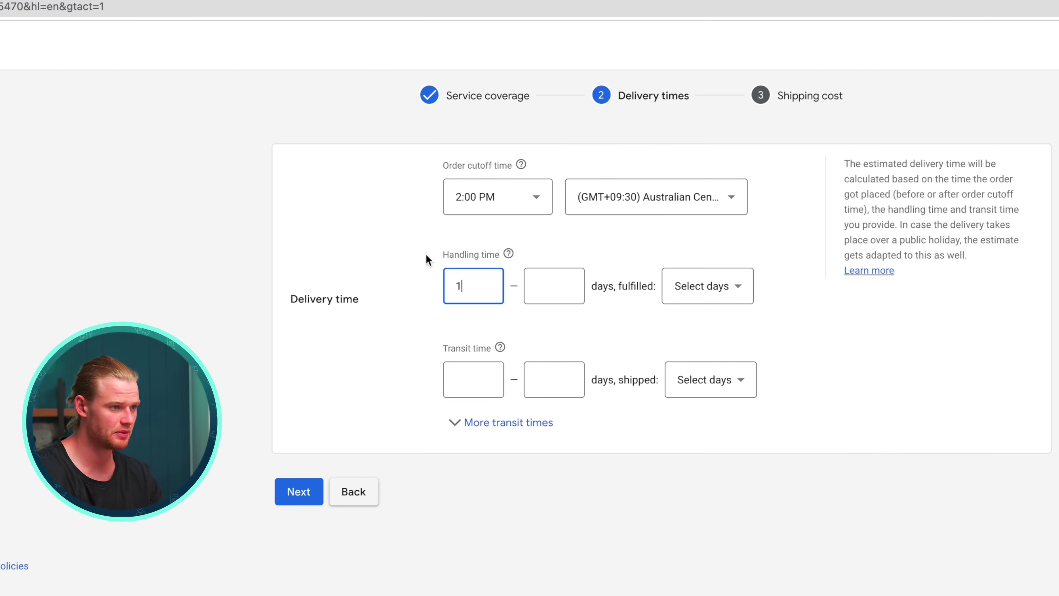
{"action": "left_click", "coordinate": [563, 296]}
{"action": "type", "text": "2"}
{"action": "left_click", "coordinate": [463, 386]}
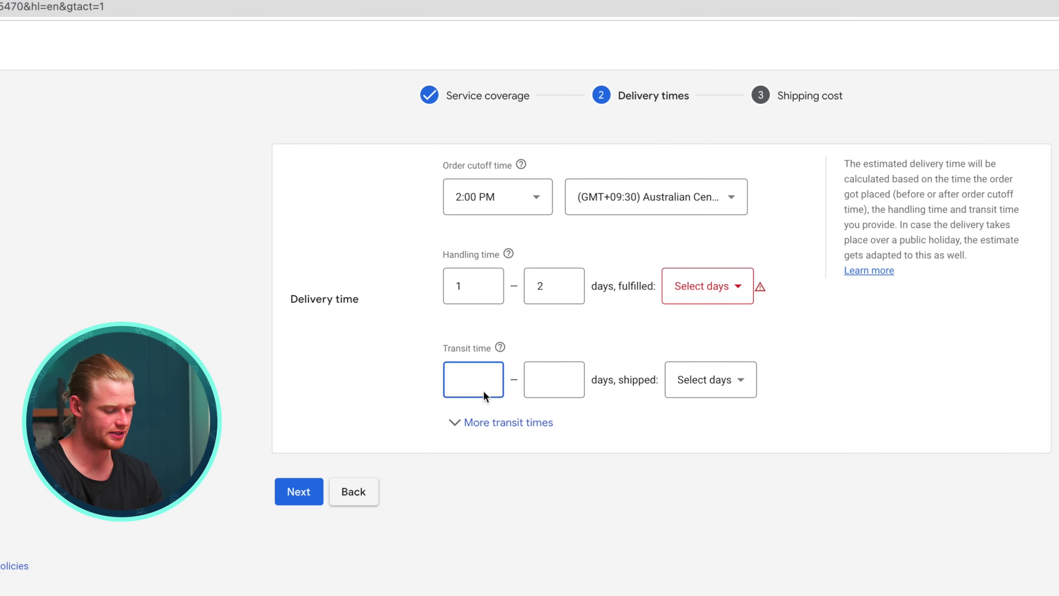
{"action": "type", "text": "2"}
{"action": "left_click", "coordinate": [588, 378]}
{"action": "type", "text": "3"}
{"action": "key", "text": "Return"}
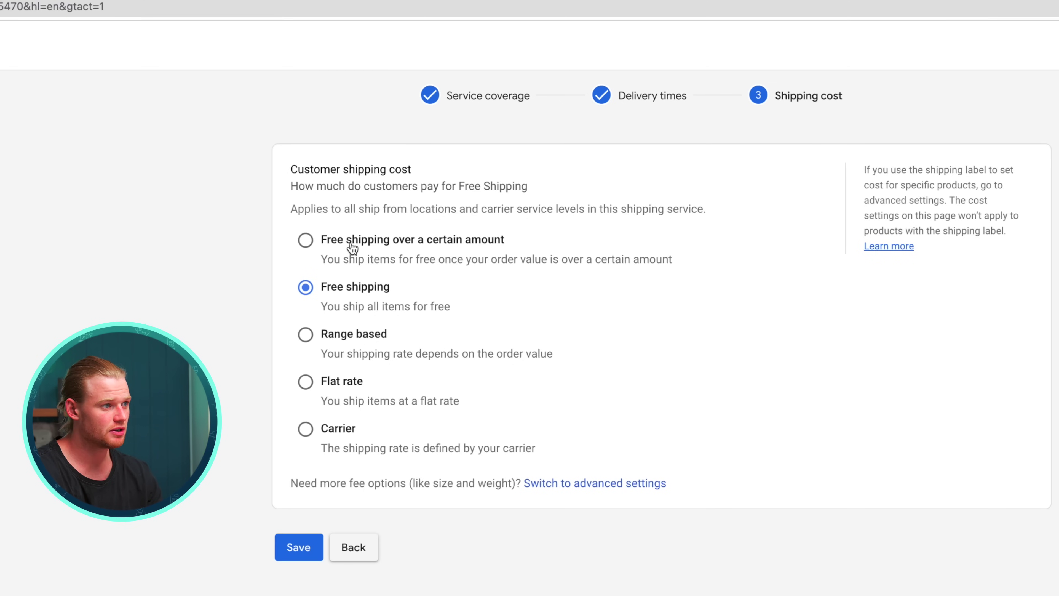
{"action": "left_click", "coordinate": [351, 244]}
{"action": "left_click", "coordinate": [590, 309]}
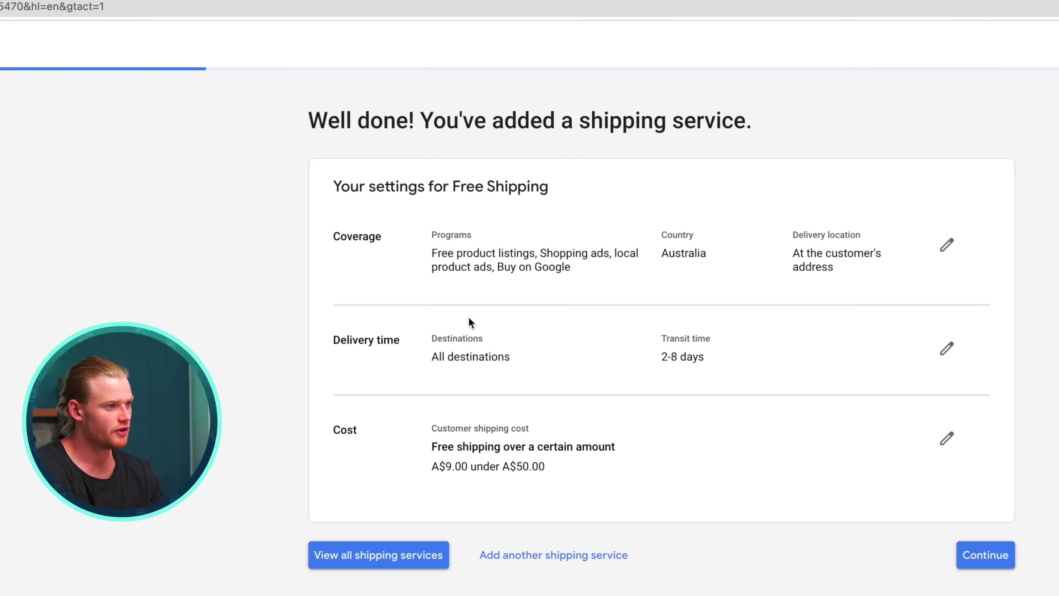
Start a product feed adding multiple products at once, with English as the feed language.
{"action": "left_click", "coordinate": [986, 555]}
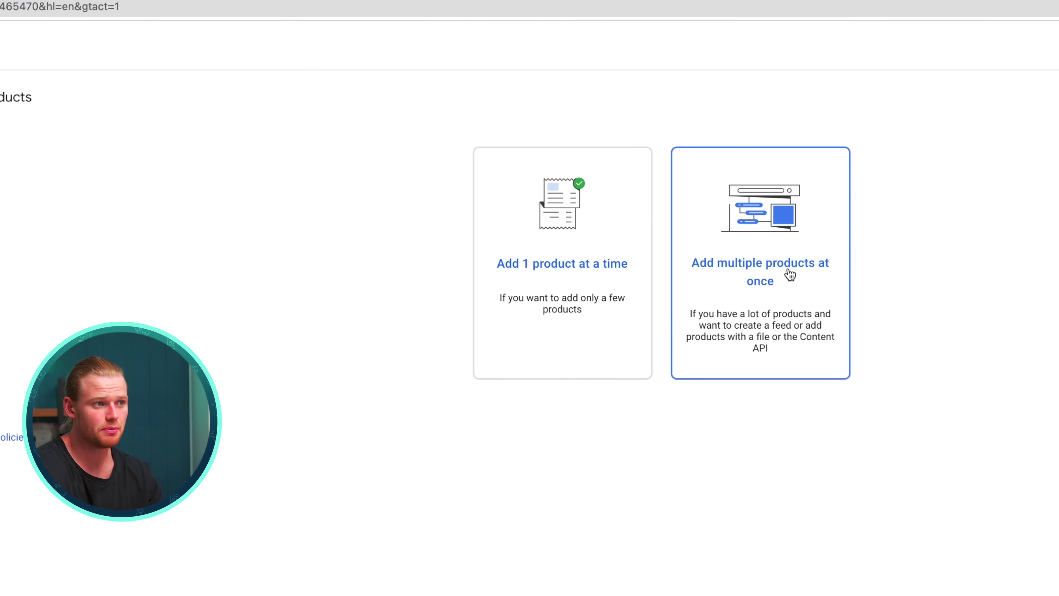
{"action": "left_click", "coordinate": [789, 298]}
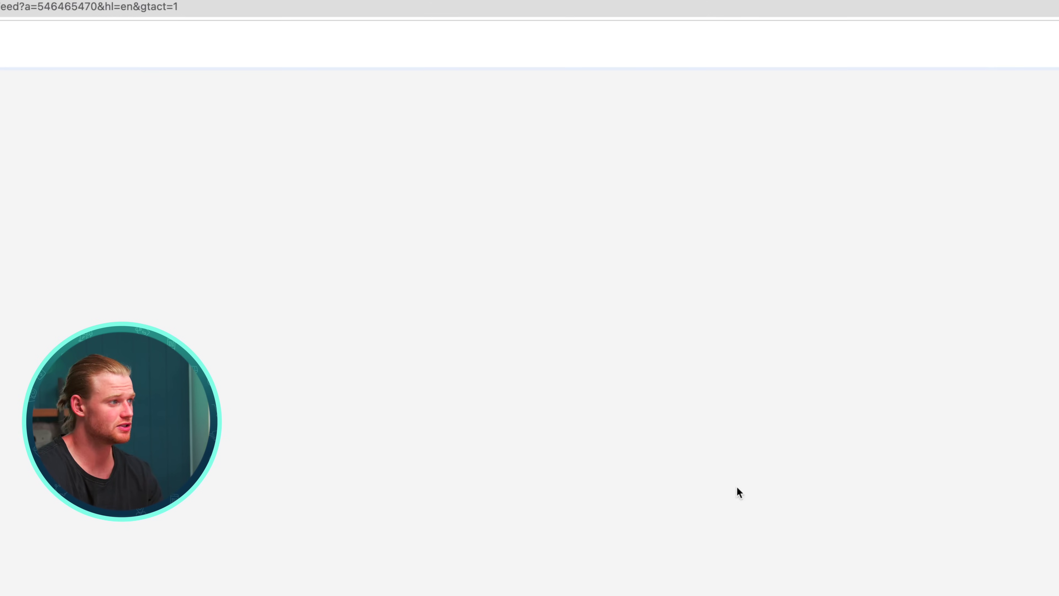
{"action": "left_click", "coordinate": [388, 273]}
{"action": "left_click", "coordinate": [420, 293]}
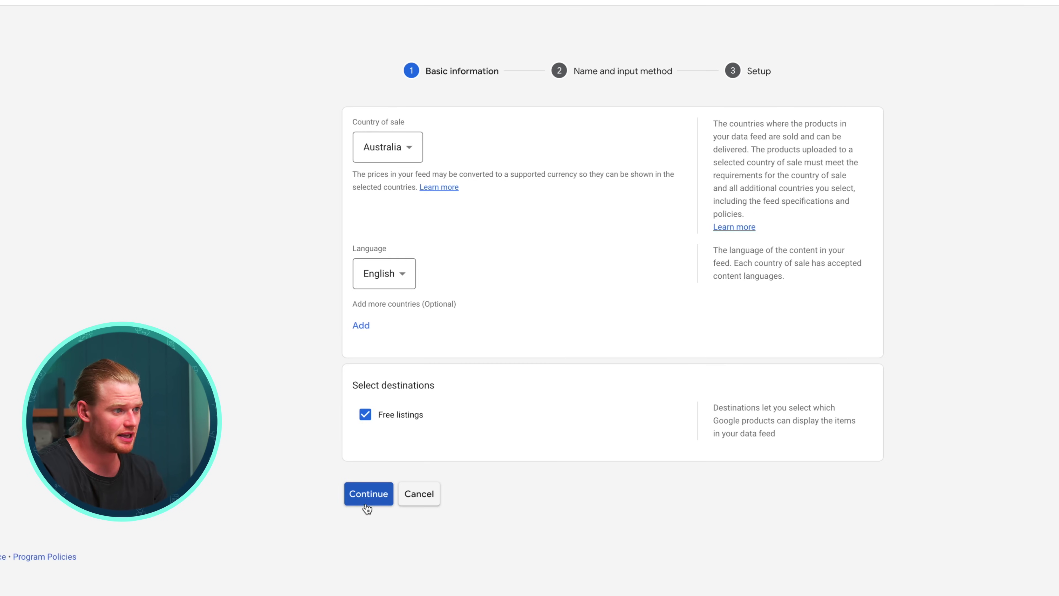
{"action": "left_click", "coordinate": [368, 493]}
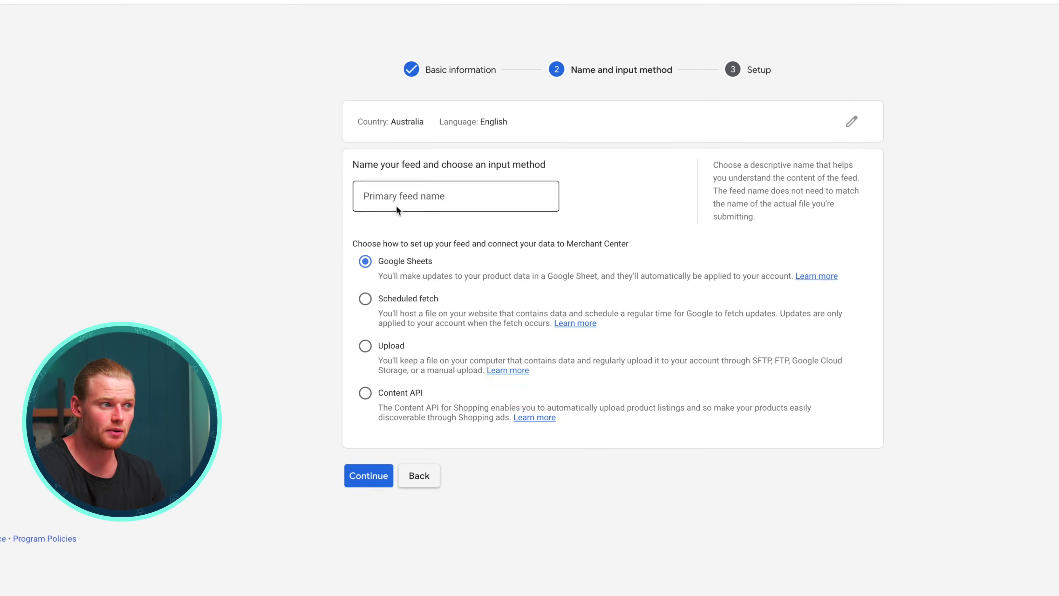
{"action": "triple_click", "coordinate": [413, 166]}
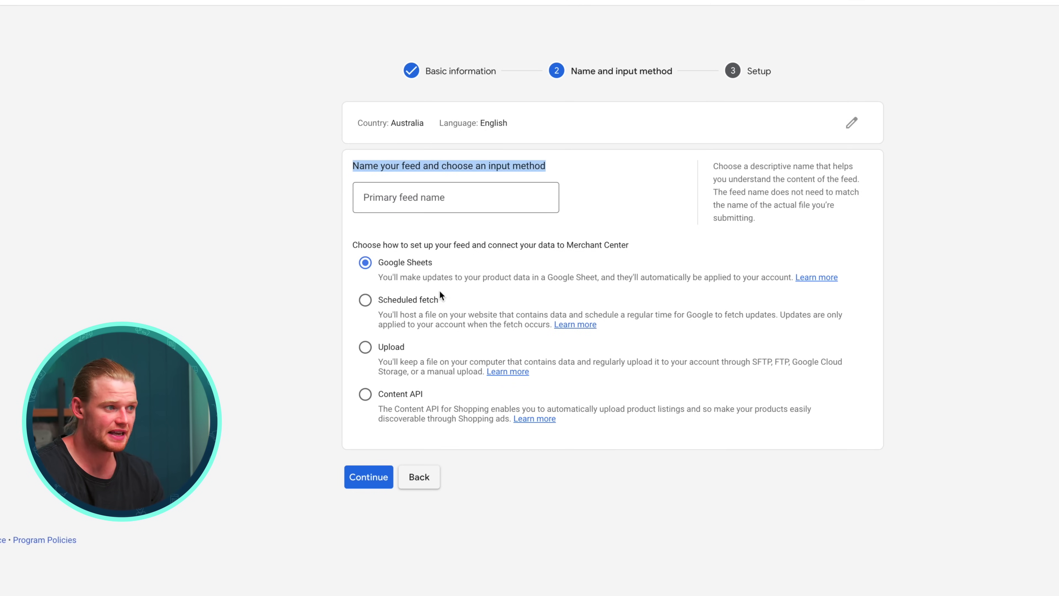
{"action": "left_click", "coordinate": [414, 277]}
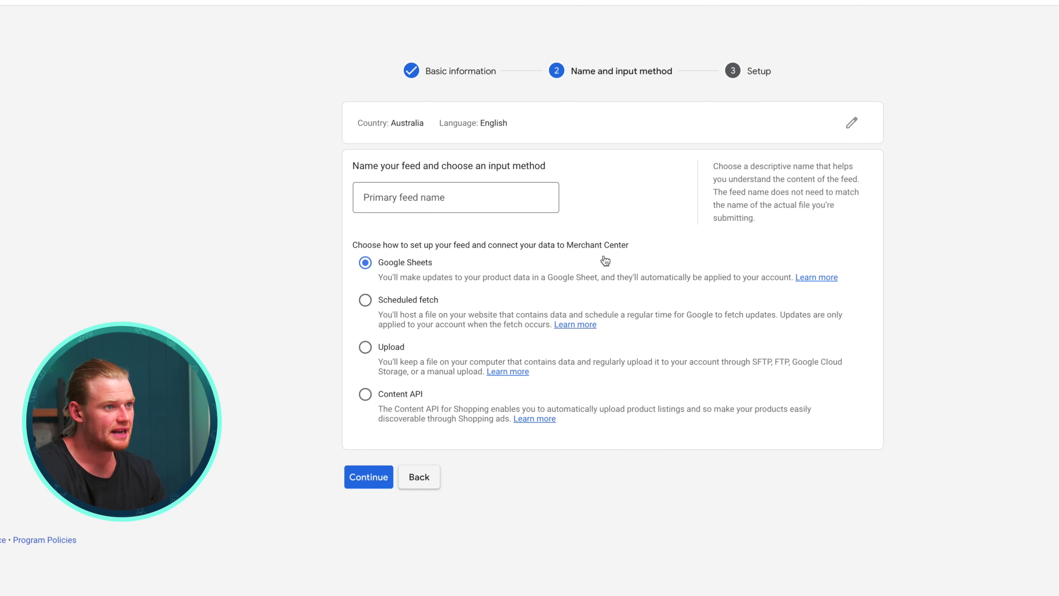
In a new tab, search the store's app store for 'google shopping' and add Feed For Google Shopping.
{"action": "key", "text": "super+t"}
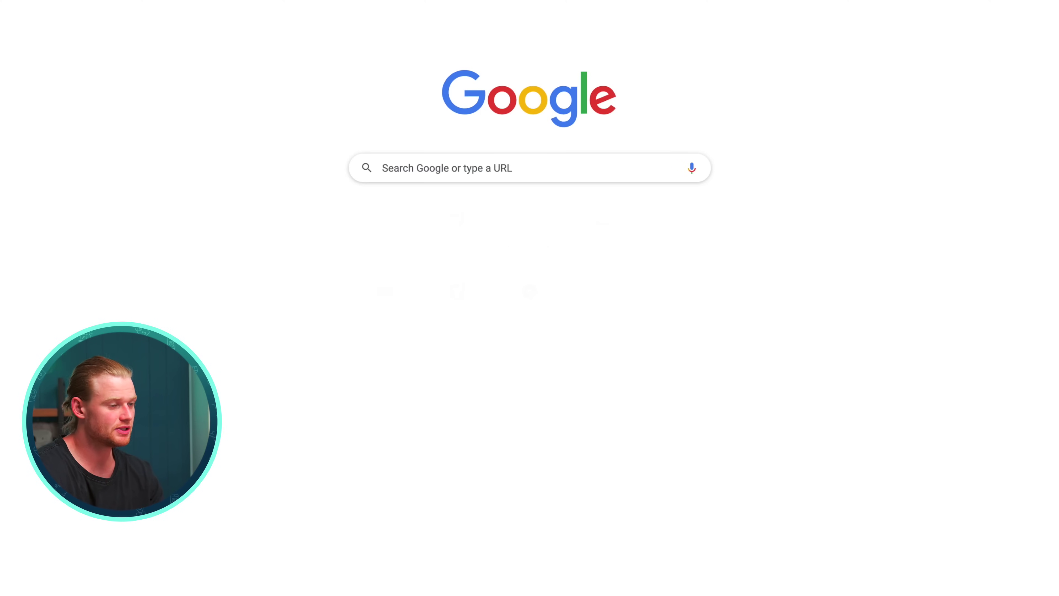
{"action": "type", "text": "sho"}
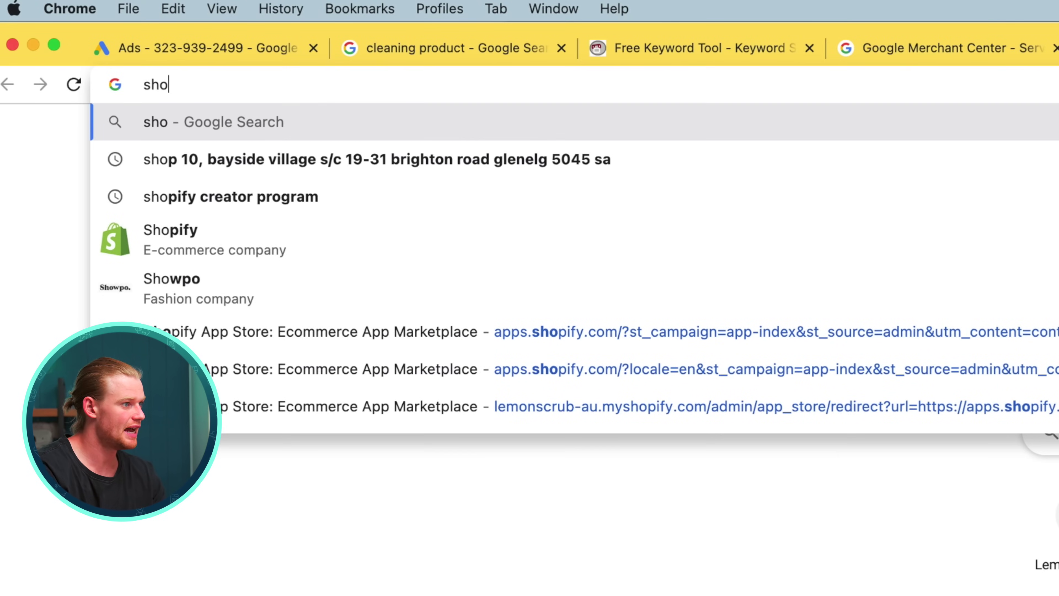
{"action": "key", "text": "Down"}
{"action": "key", "text": "Down"}
{"action": "key", "text": "Down"}
{"action": "key", "text": "Down"}
{"action": "key", "text": "Down"}
{"action": "key", "text": "Down"}
{"action": "key", "text": "Down"}
{"action": "key", "text": "Return"}
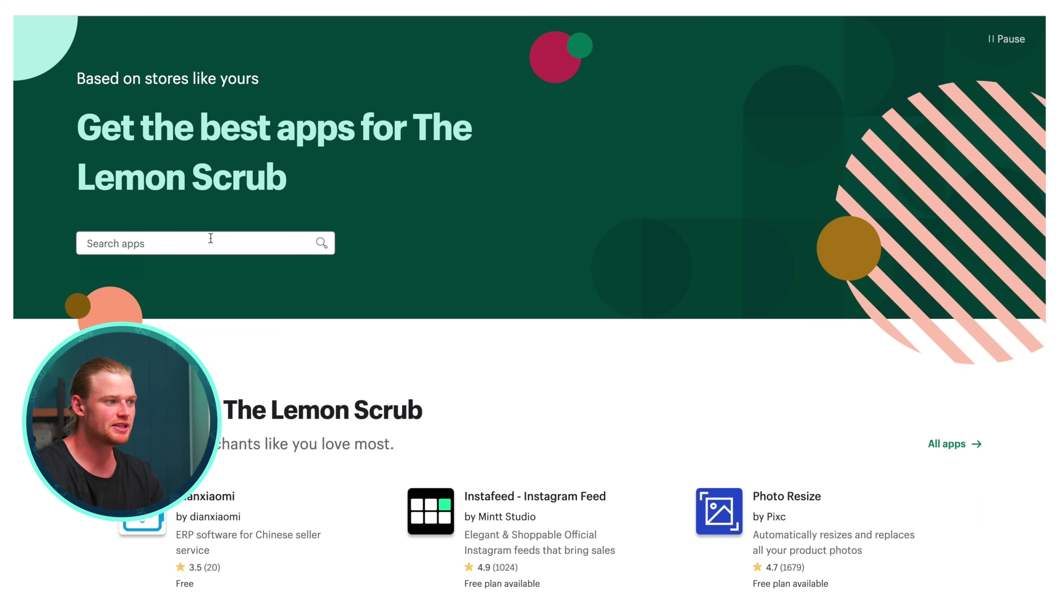
{"action": "left_click", "coordinate": [210, 238]}
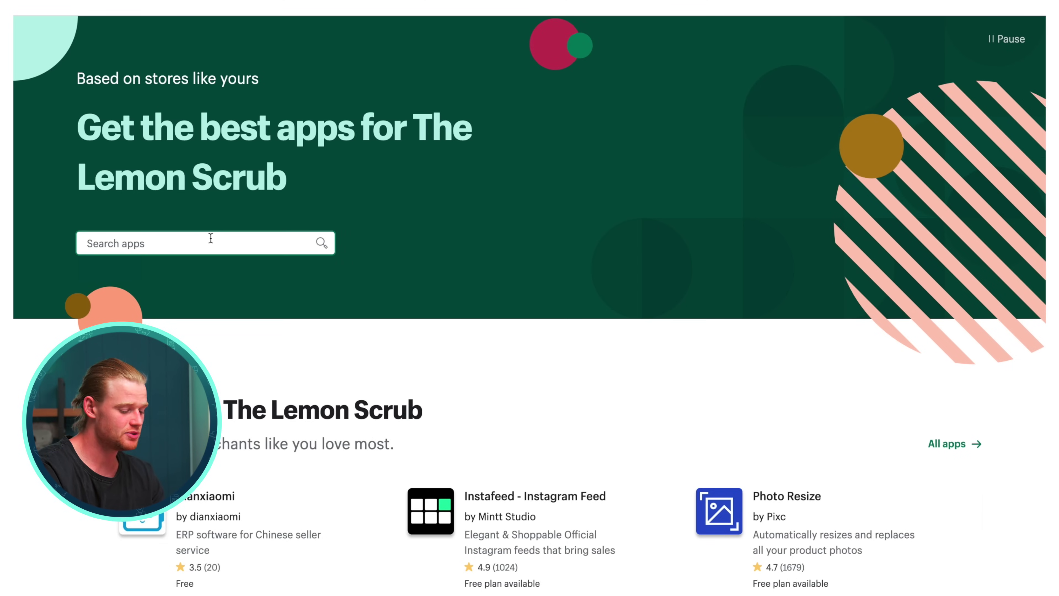
{"action": "type", "text": "google "}
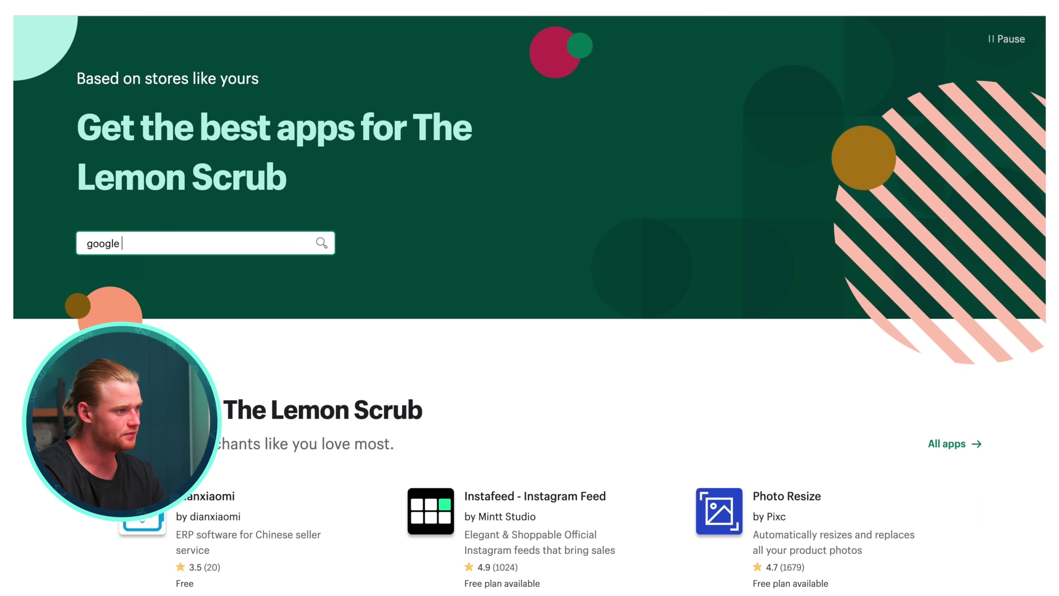
{"action": "type", "text": "shopping"}
{"action": "key", "text": "Return"}
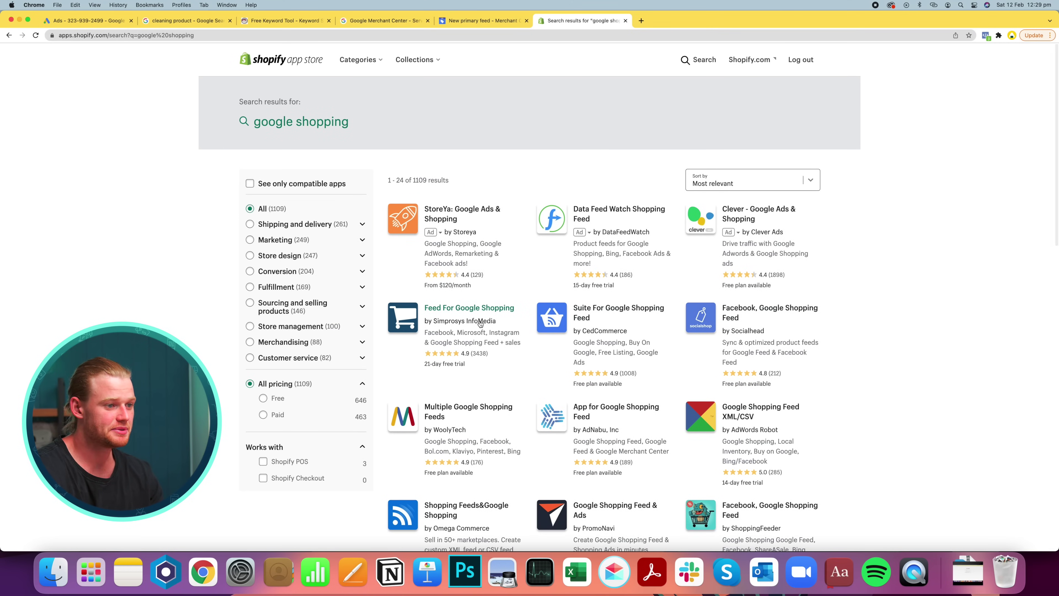
{"action": "scroll", "coordinate": [455, 320], "scroll_direction": "down", "scroll_amount": 1}
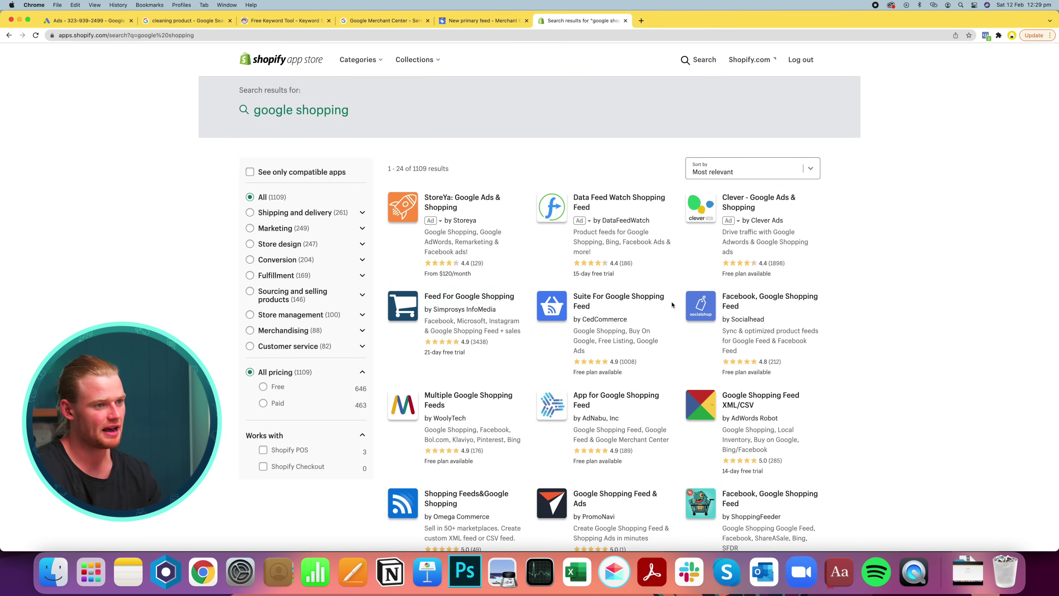
{"action": "left_click", "coordinate": [417, 312]}
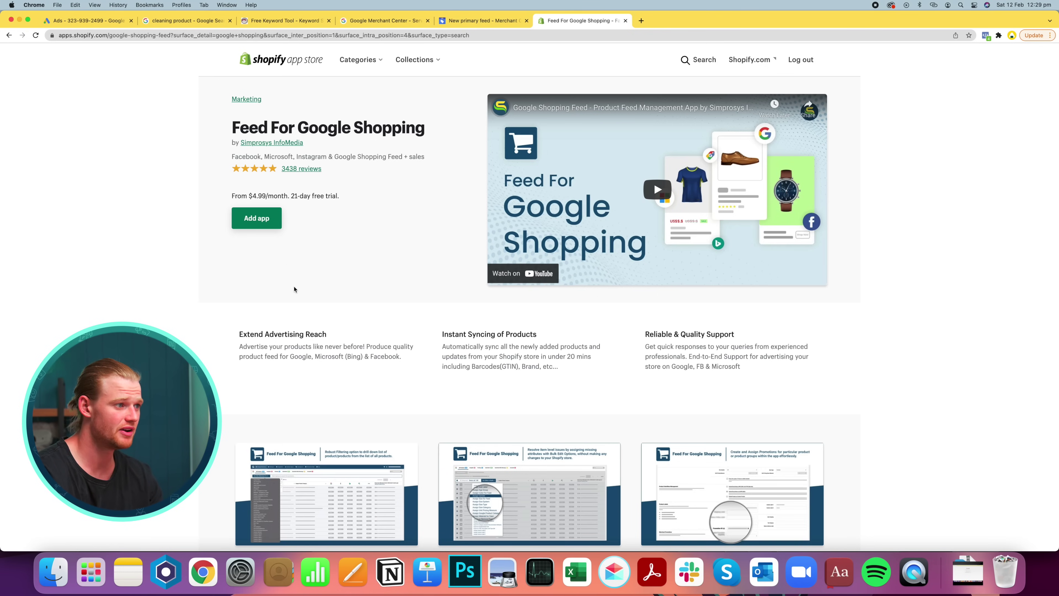
{"action": "left_click", "coordinate": [271, 219]}
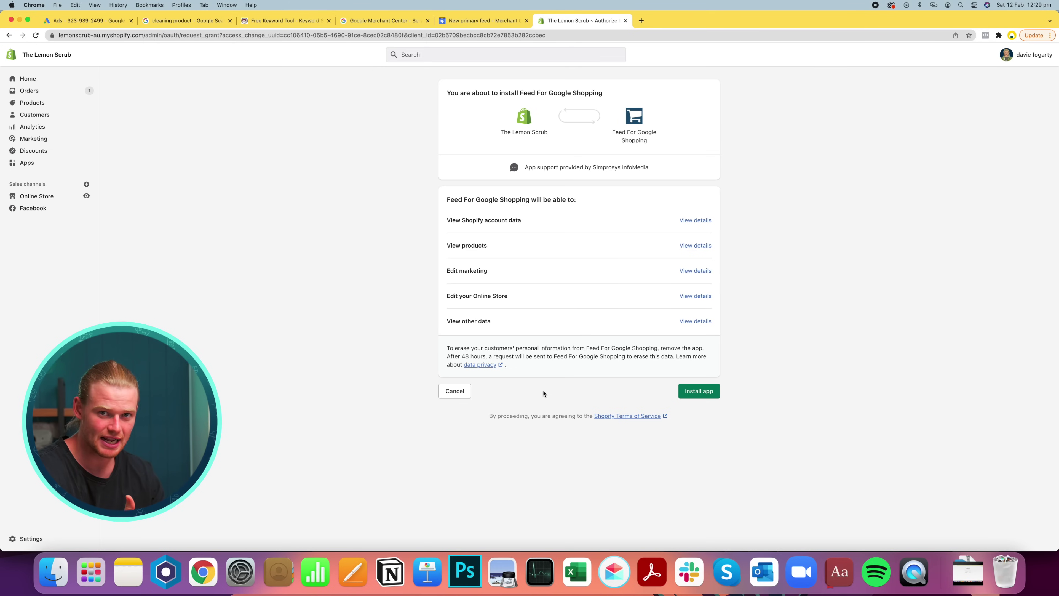
Install the app and sign in with the Google account, allowing it access.
{"action": "left_click", "coordinate": [700, 392]}
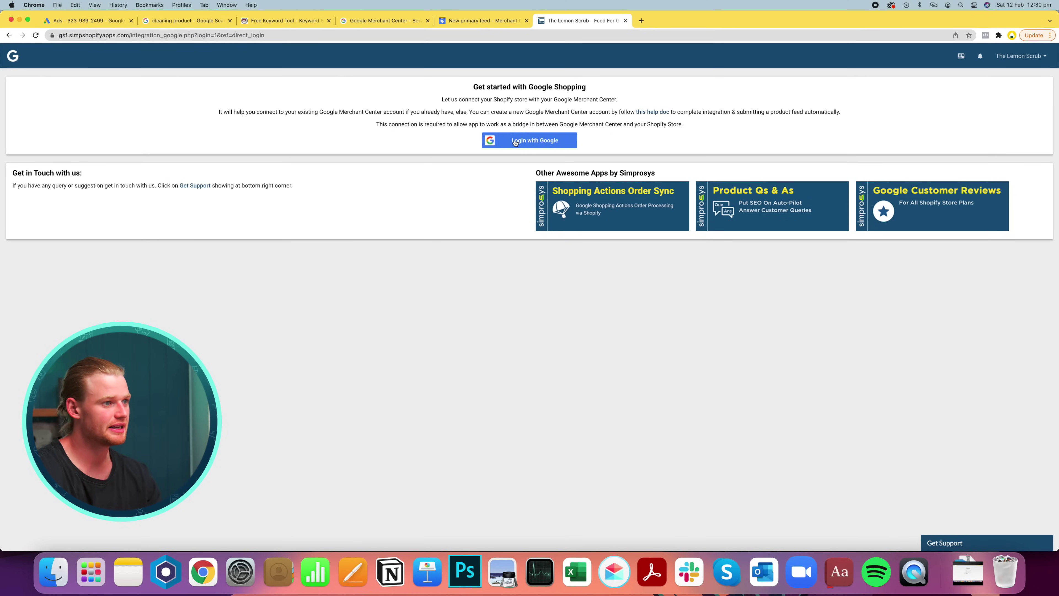
{"action": "left_click", "coordinate": [514, 141]}
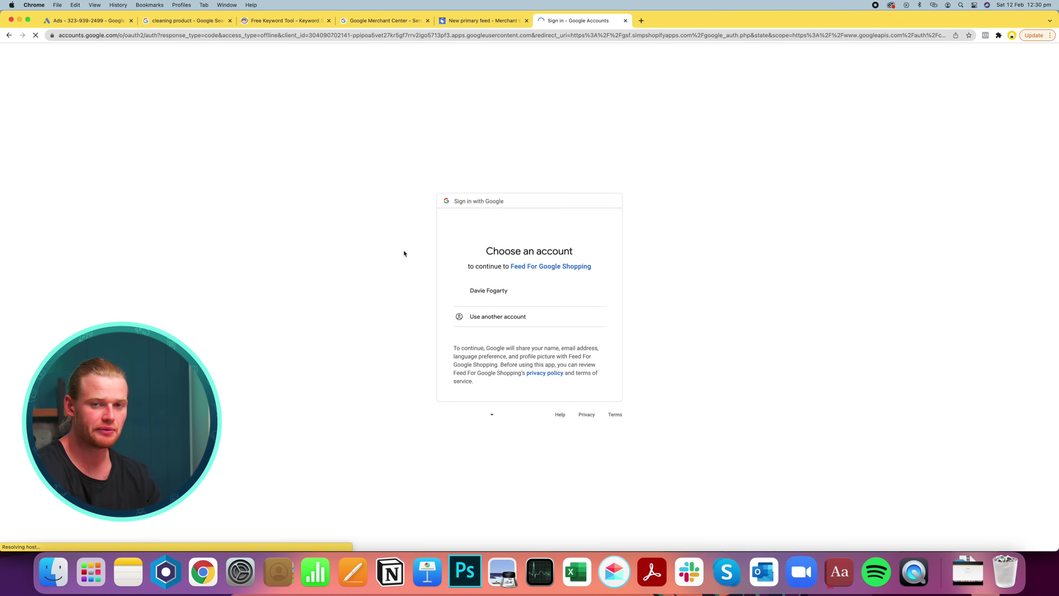
{"action": "left_click", "coordinate": [493, 291]}
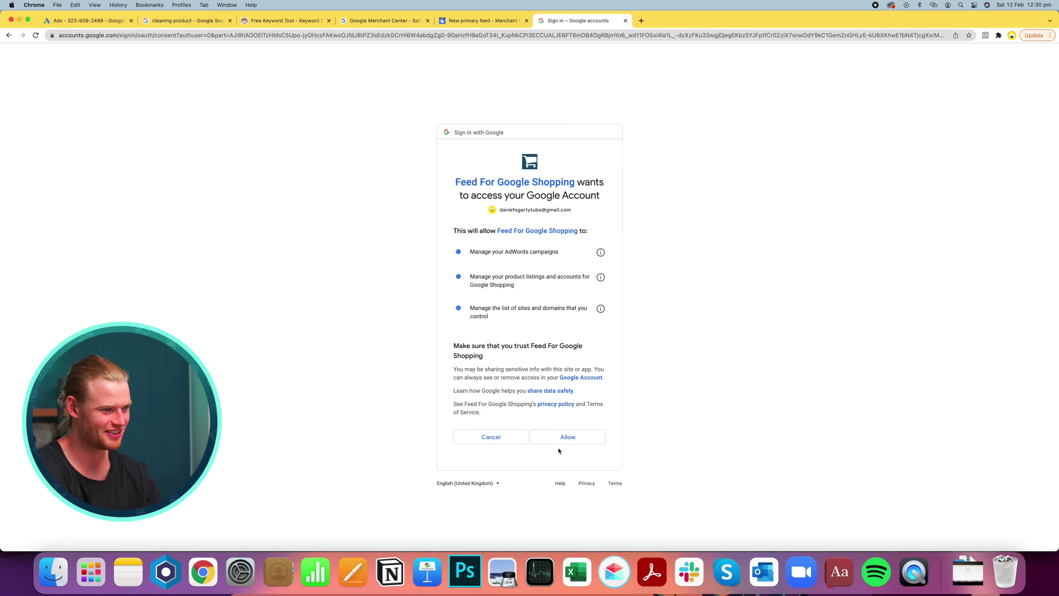
{"action": "left_click", "coordinate": [568, 439]}
Connect the store's Merchant Center account, use Global Format product IDs, and sync the products.
{"action": "left_click", "coordinate": [540, 153]}
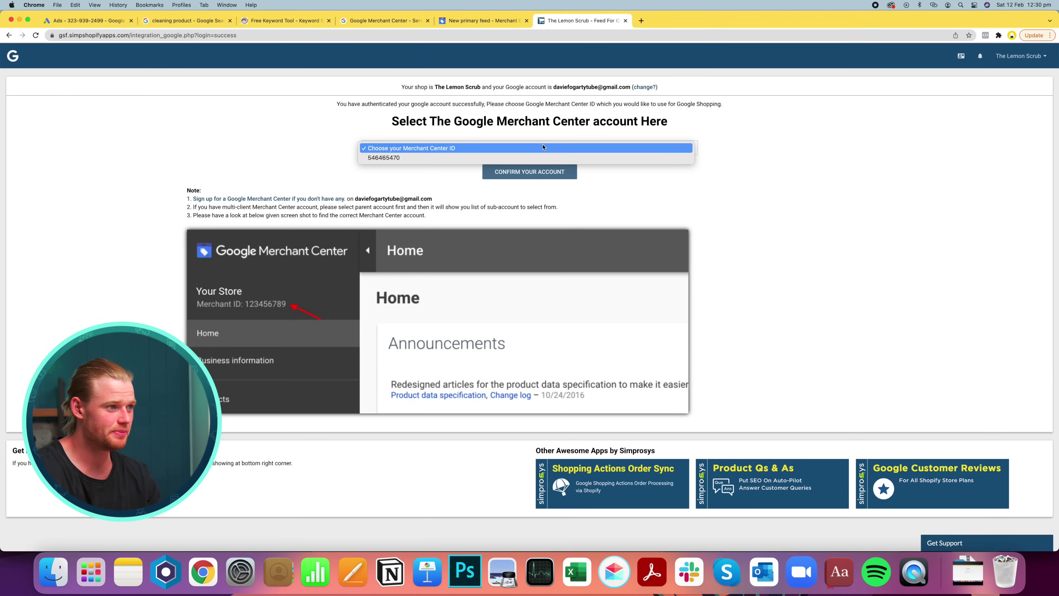
{"action": "left_click", "coordinate": [537, 159]}
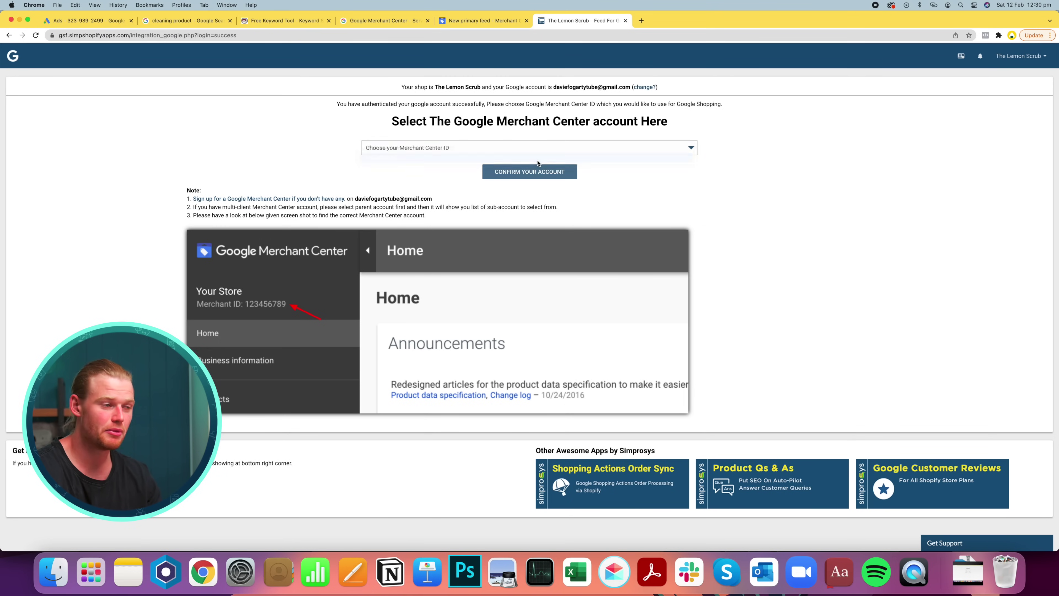
{"action": "left_click", "coordinate": [542, 175]}
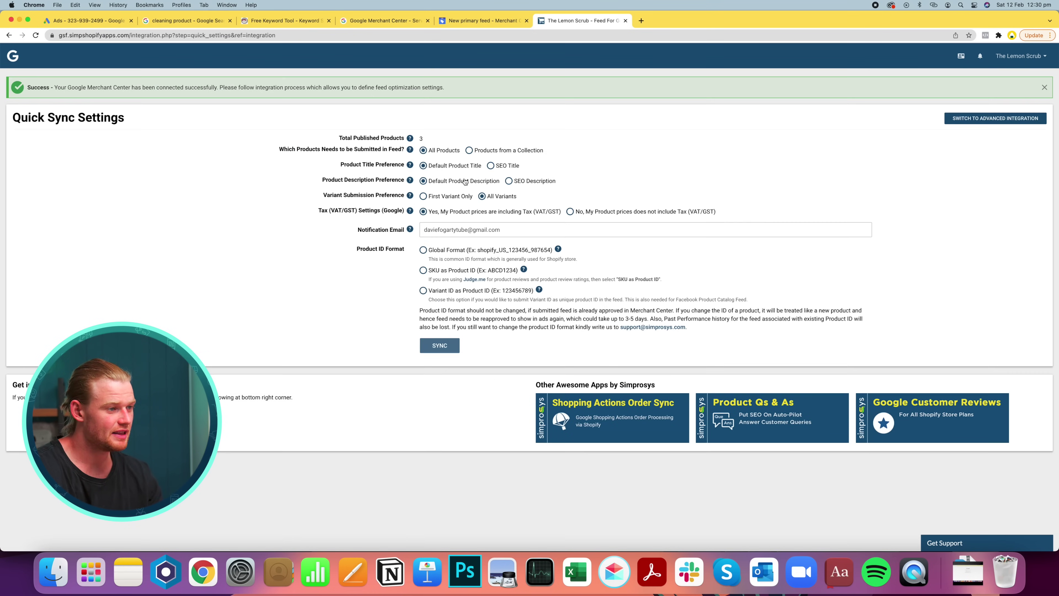
{"action": "left_click", "coordinate": [423, 251]}
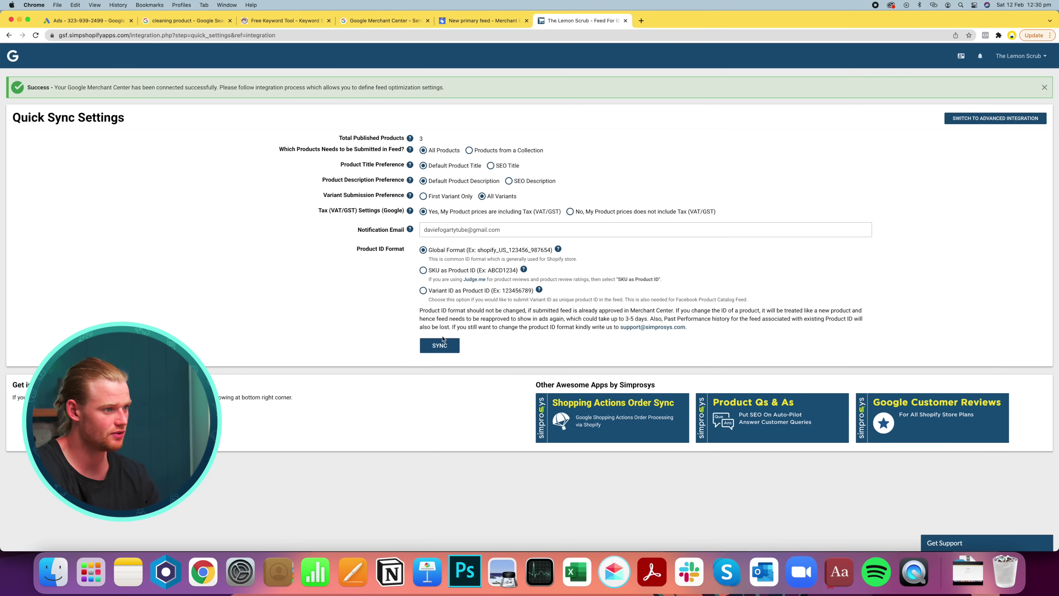
{"action": "left_click", "coordinate": [440, 346]}
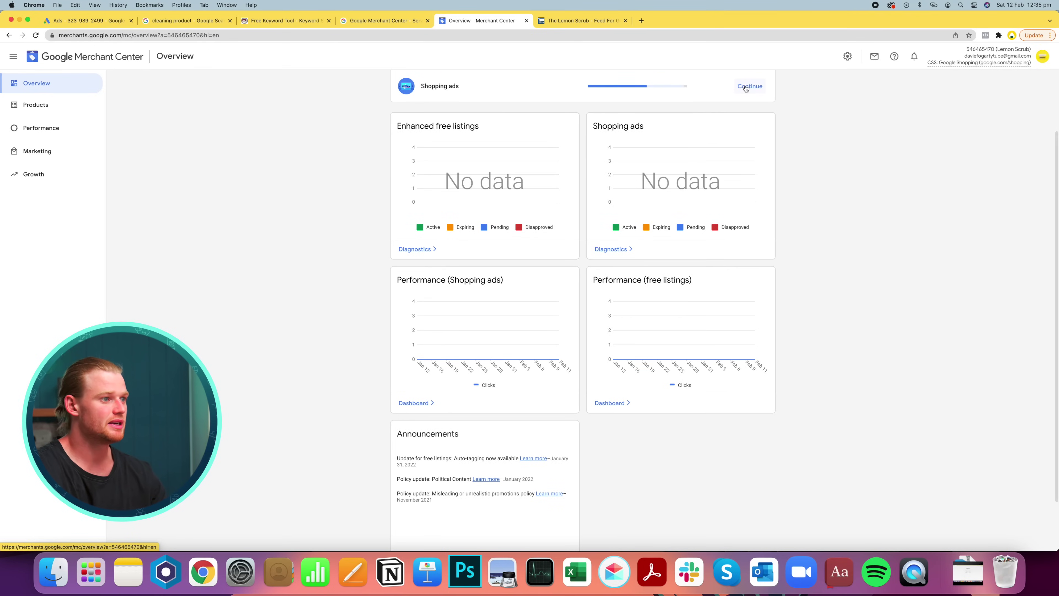
Continue the Shopping ads setup and review its tax step.
{"action": "left_click", "coordinate": [749, 86]}
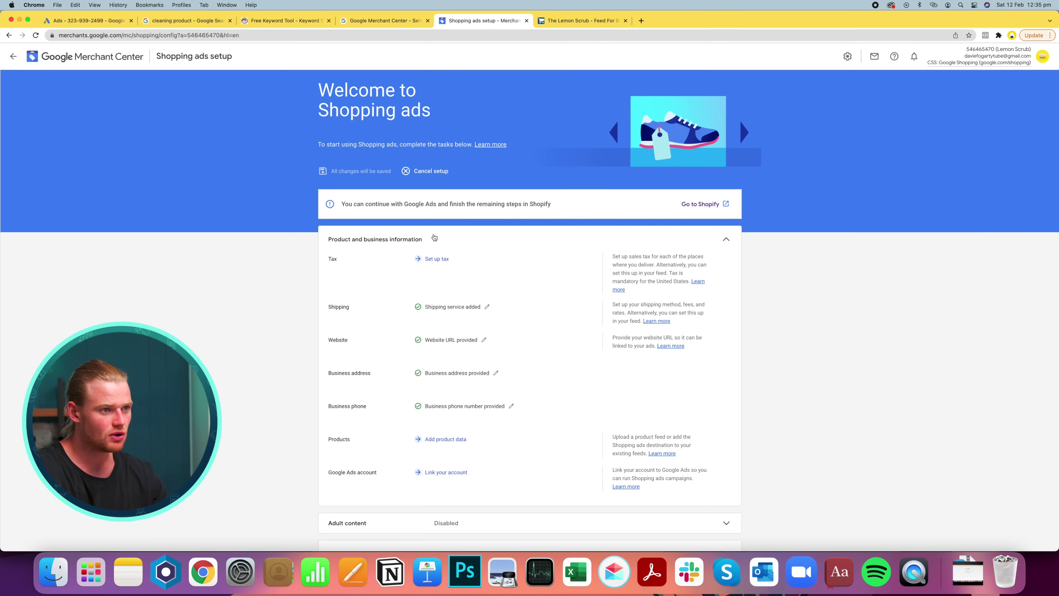
{"action": "scroll", "coordinate": [436, 242], "scroll_direction": "down", "scroll_amount": 2}
{"action": "scroll", "coordinate": [436, 246], "scroll_direction": "down", "scroll_amount": 4}
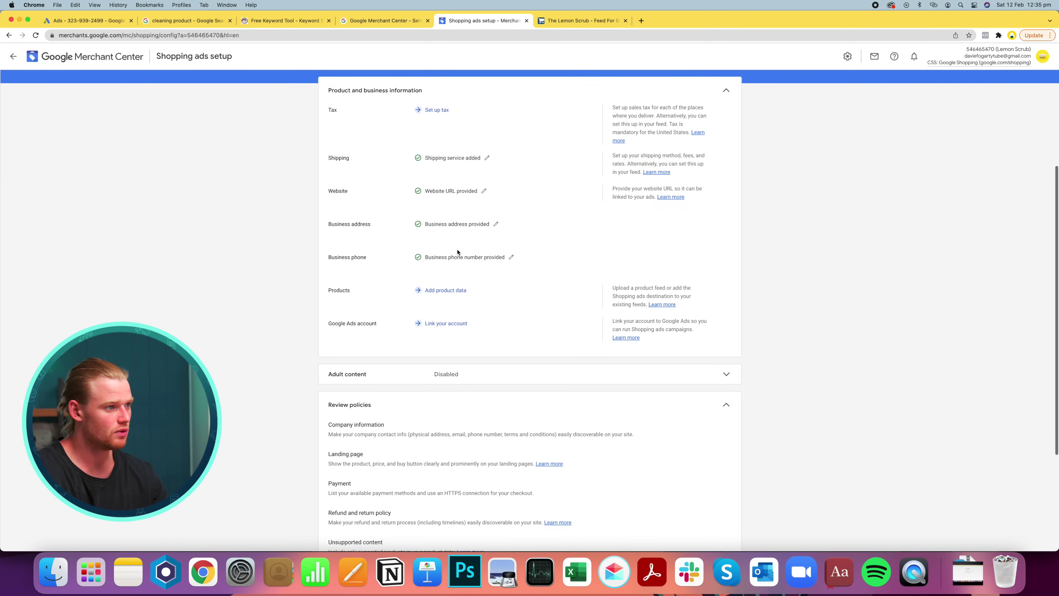
{"action": "scroll", "coordinate": [442, 250], "scroll_direction": "down", "scroll_amount": 5}
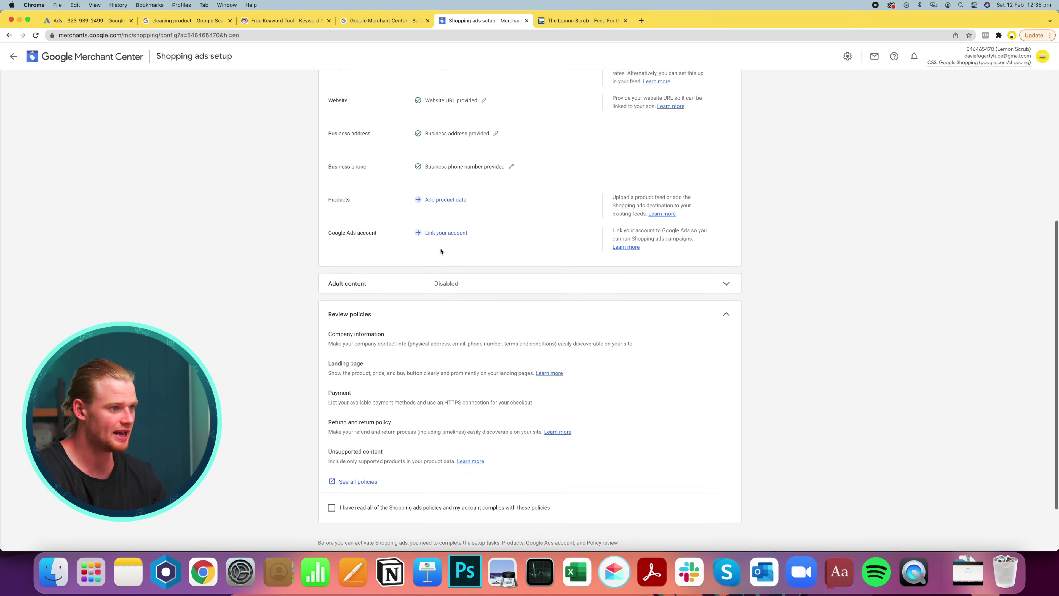
{"action": "scroll", "coordinate": [446, 171], "scroll_direction": "up", "scroll_amount": 8}
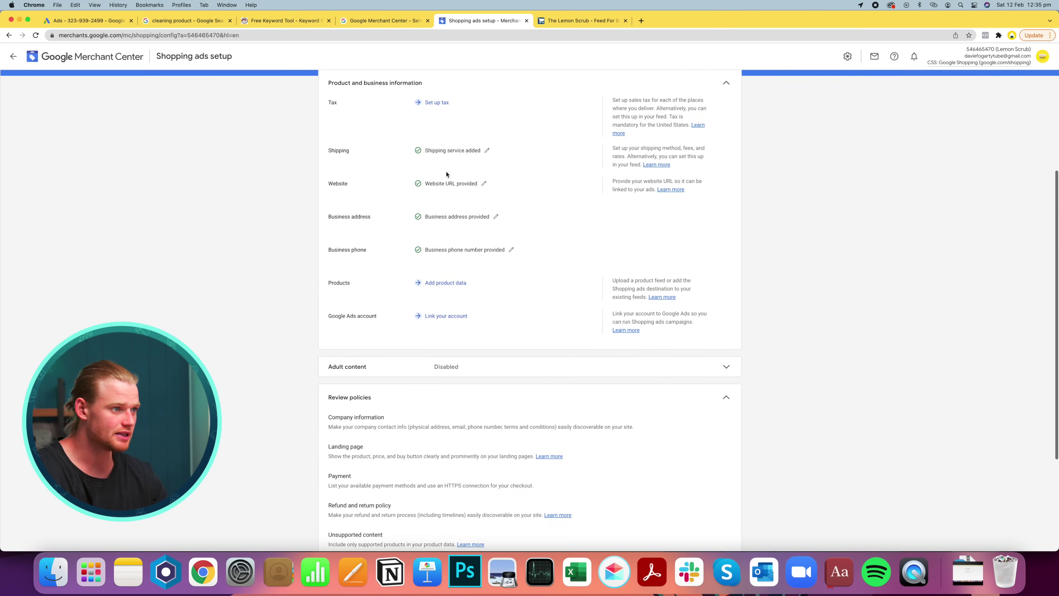
{"action": "scroll", "coordinate": [443, 181], "scroll_direction": "down", "scroll_amount": 1}
{"action": "scroll", "coordinate": [439, 189], "scroll_direction": "up", "scroll_amount": 5}
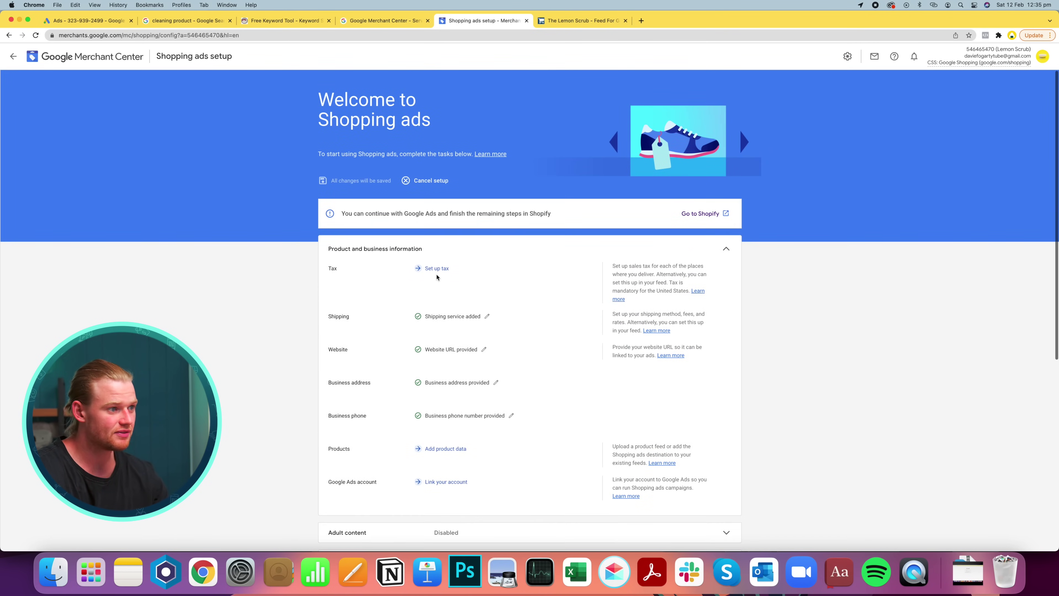
Save the proposed sales tax settings and return to the Shopping ads setup steps.
{"action": "left_click", "coordinate": [439, 269]}
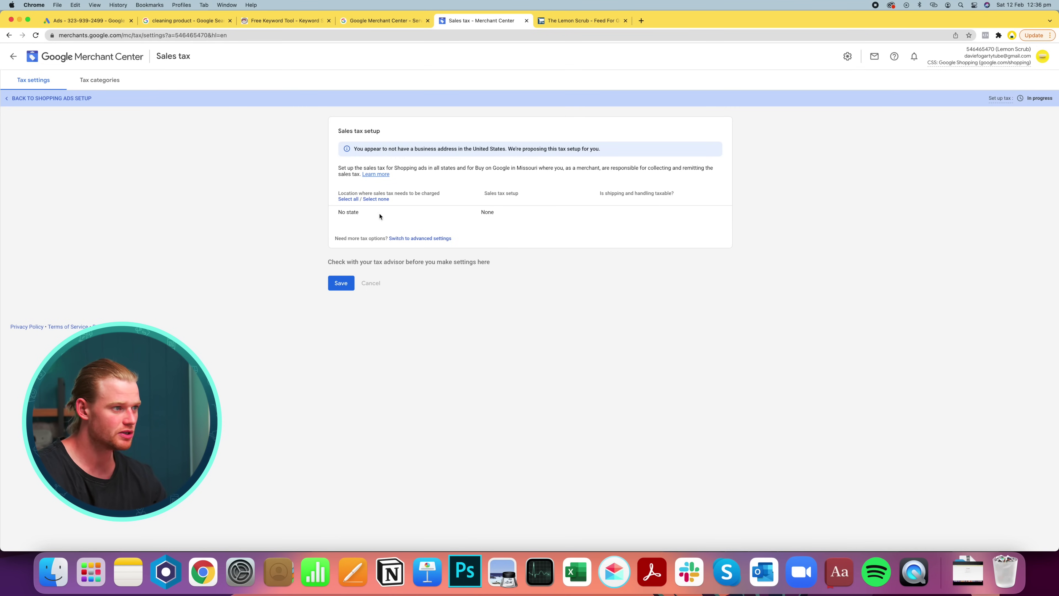
{"action": "left_click", "coordinate": [341, 283]}
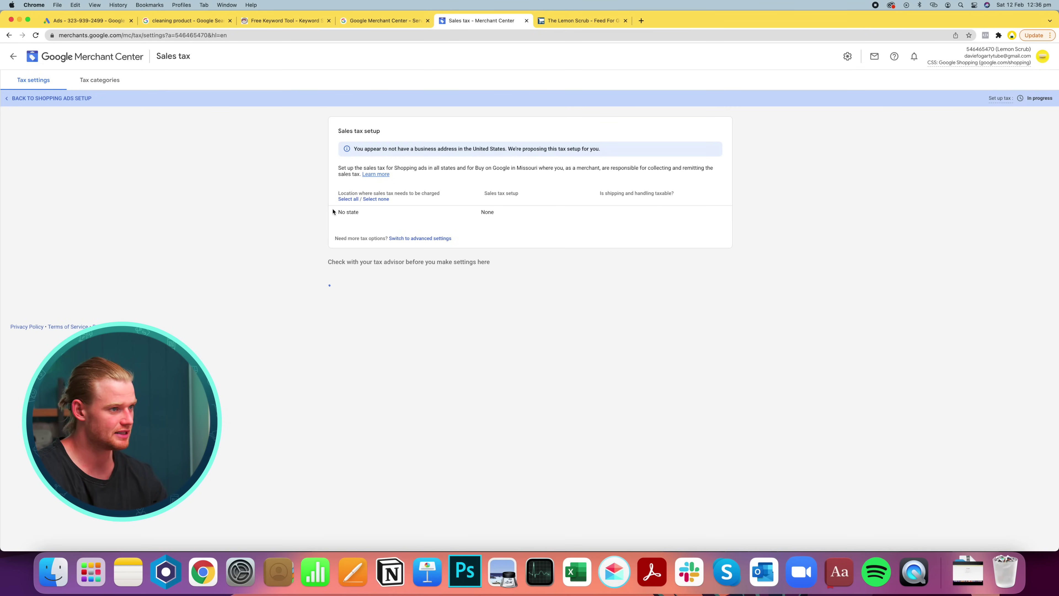
{"action": "scroll", "coordinate": [320, 188], "scroll_direction": "down", "scroll_amount": 20}
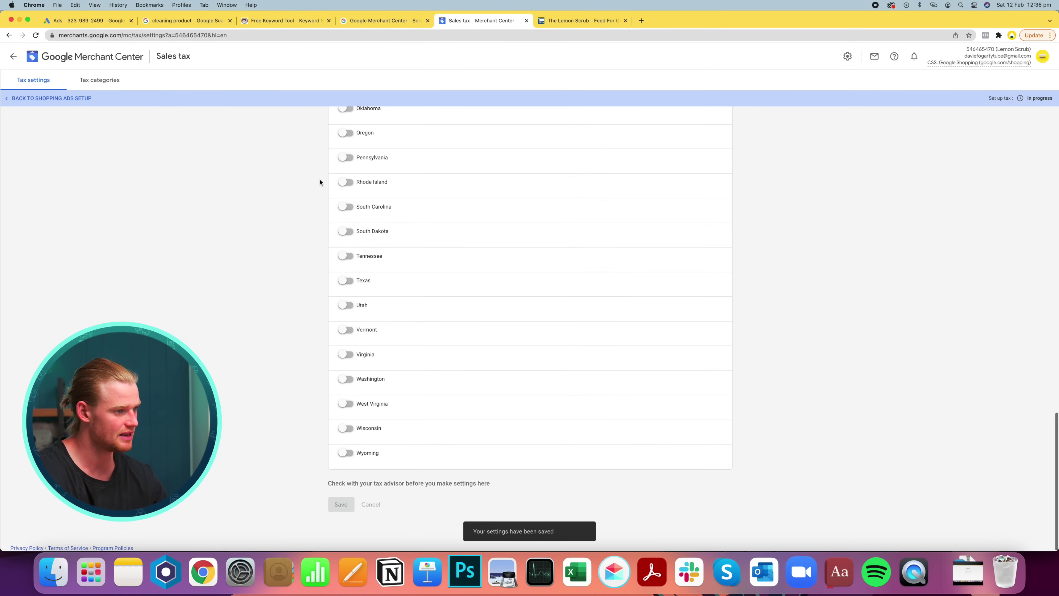
{"action": "scroll", "coordinate": [320, 182], "scroll_direction": "up", "scroll_amount": 20}
{"action": "left_click", "coordinate": [12, 98]}
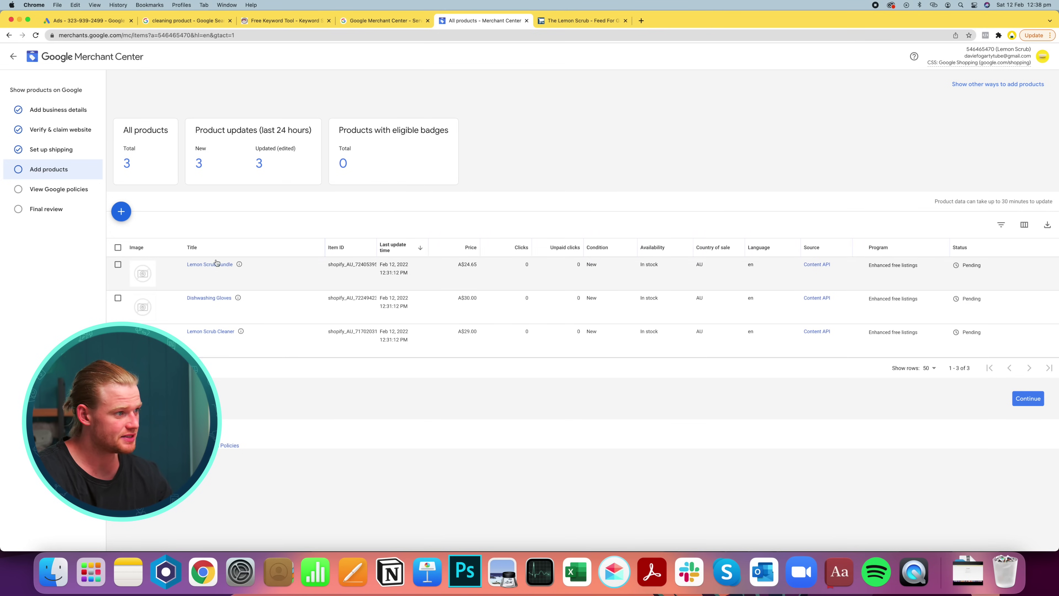
Move past the product list and Google policies to final review, then go back to Overview.
{"action": "left_click", "coordinate": [1037, 401]}
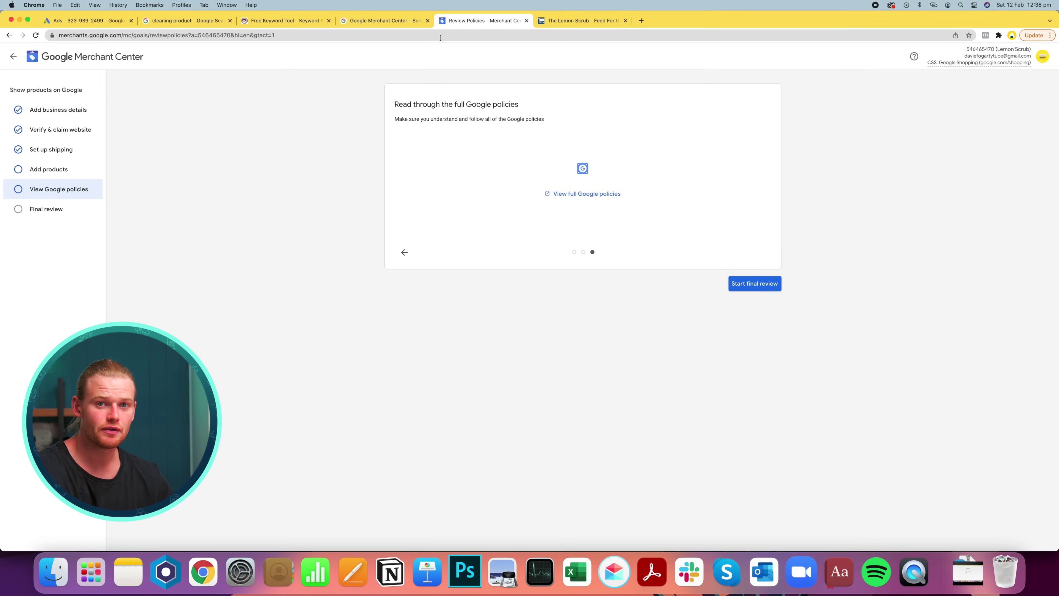
{"action": "left_click", "coordinate": [404, 252]}
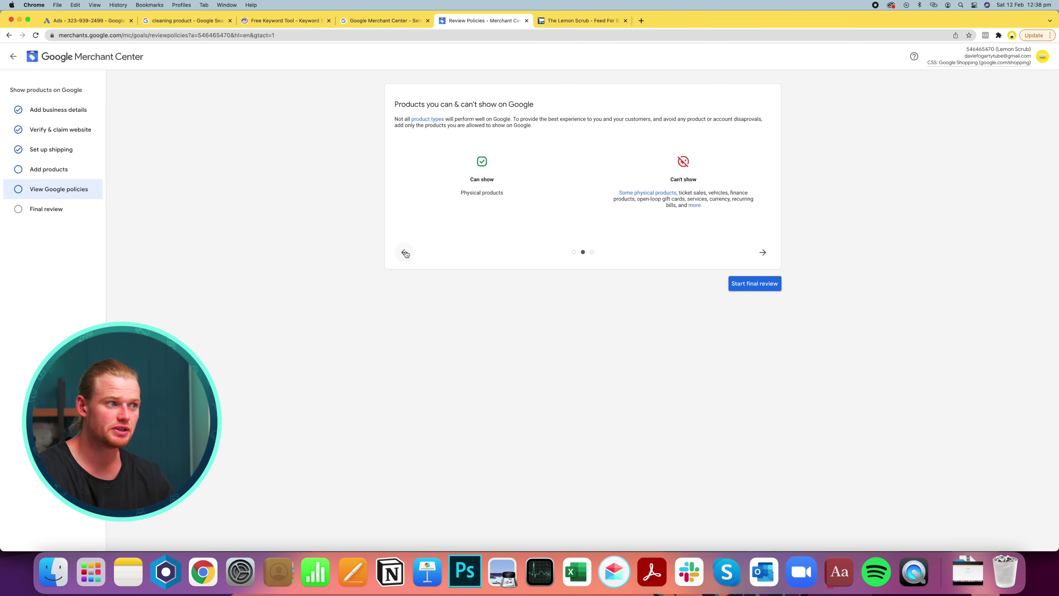
{"action": "left_click", "coordinate": [754, 283]}
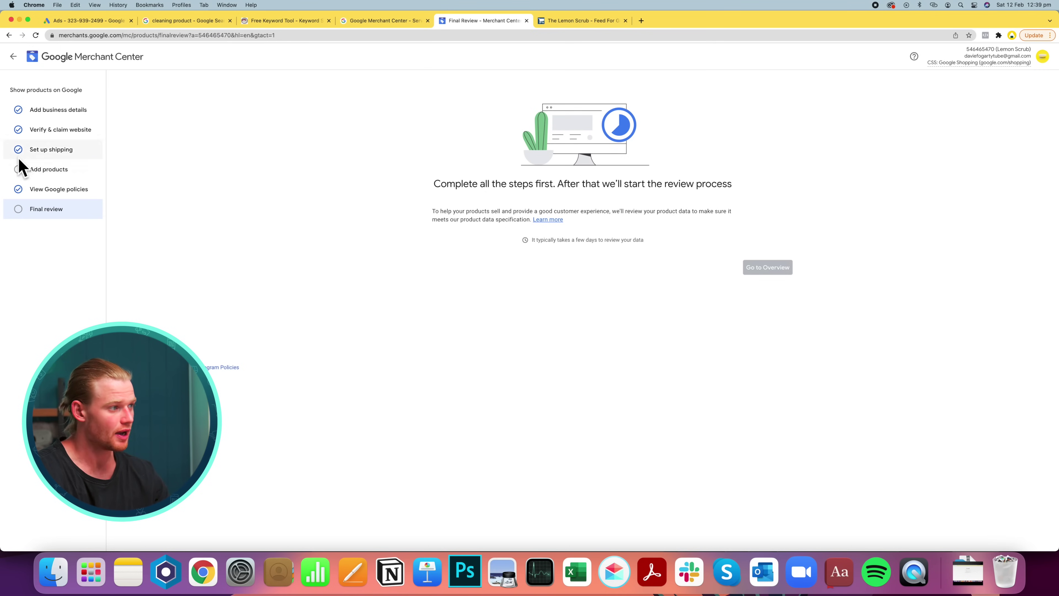
{"action": "left_click", "coordinate": [13, 60]}
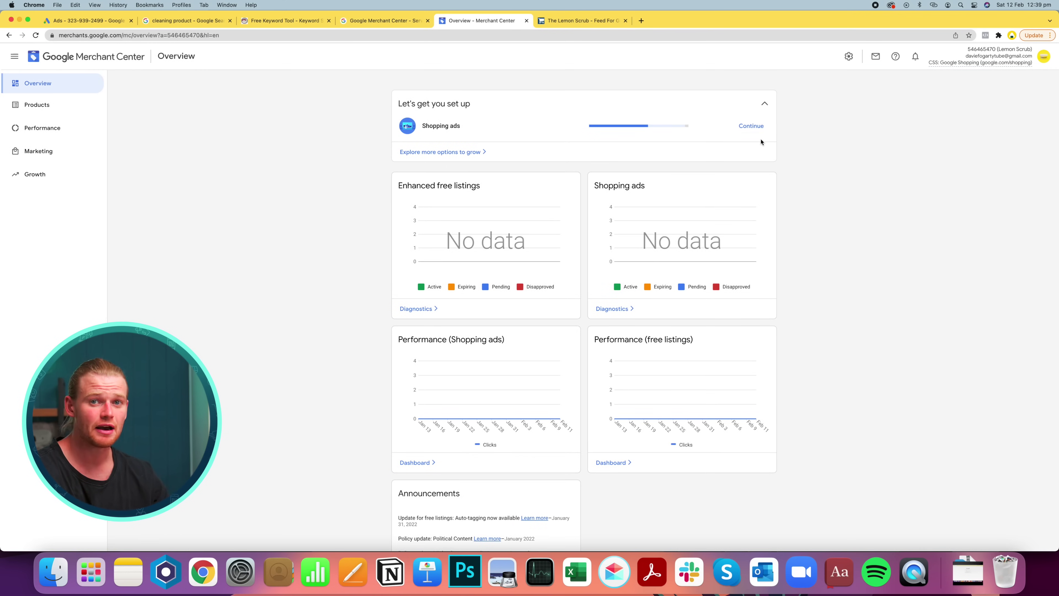
From Merchant Center's Shopping ads setup, send a link request to the store's Google Ads customer ID.
{"action": "scroll", "coordinate": [755, 134], "scroll_direction": "down", "scroll_amount": 1}
{"action": "left_click", "coordinate": [756, 130]}
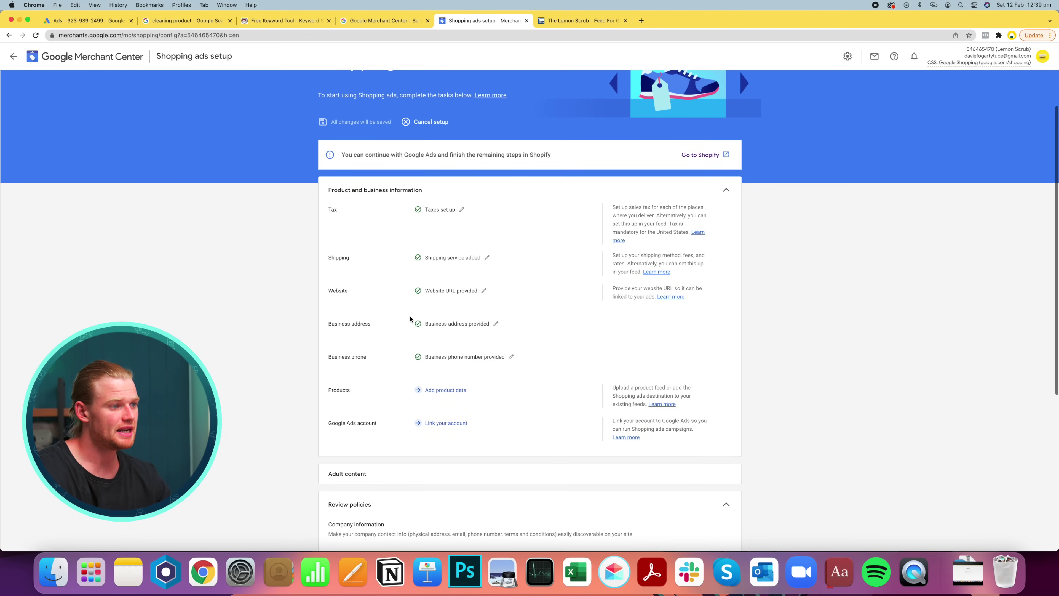
{"action": "scroll", "coordinate": [441, 281], "scroll_direction": "down", "scroll_amount": 5}
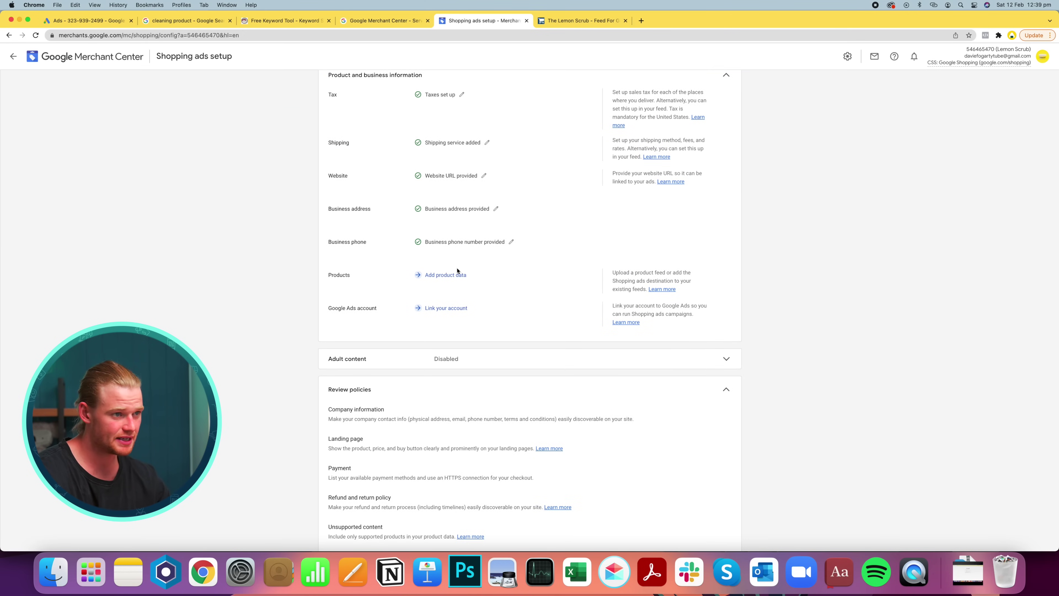
{"action": "scroll", "coordinate": [457, 270], "scroll_direction": "up", "scroll_amount": 5}
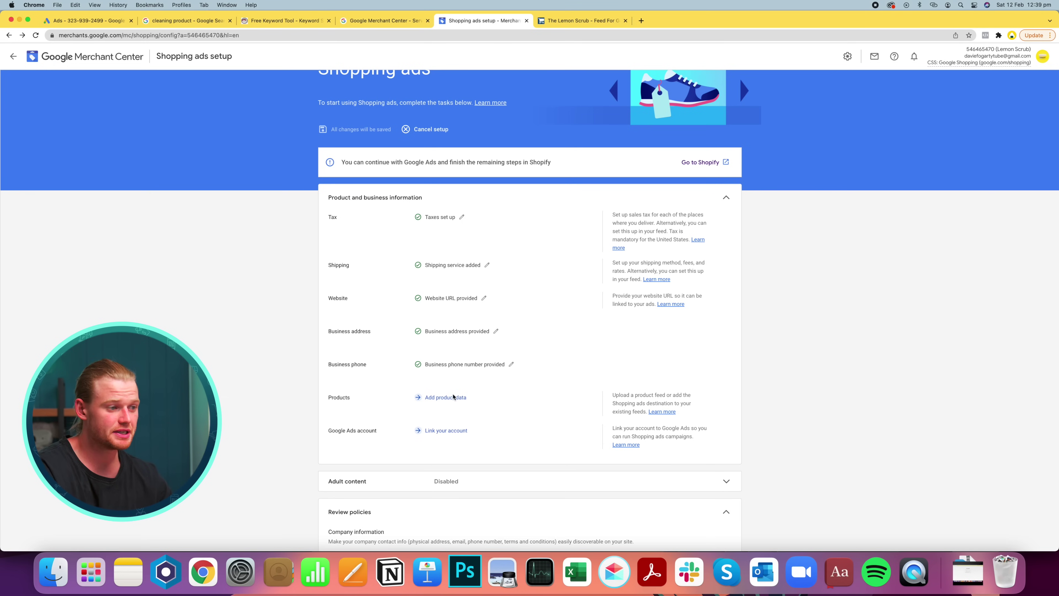
{"action": "scroll", "coordinate": [457, 413], "scroll_direction": "down", "scroll_amount": 2}
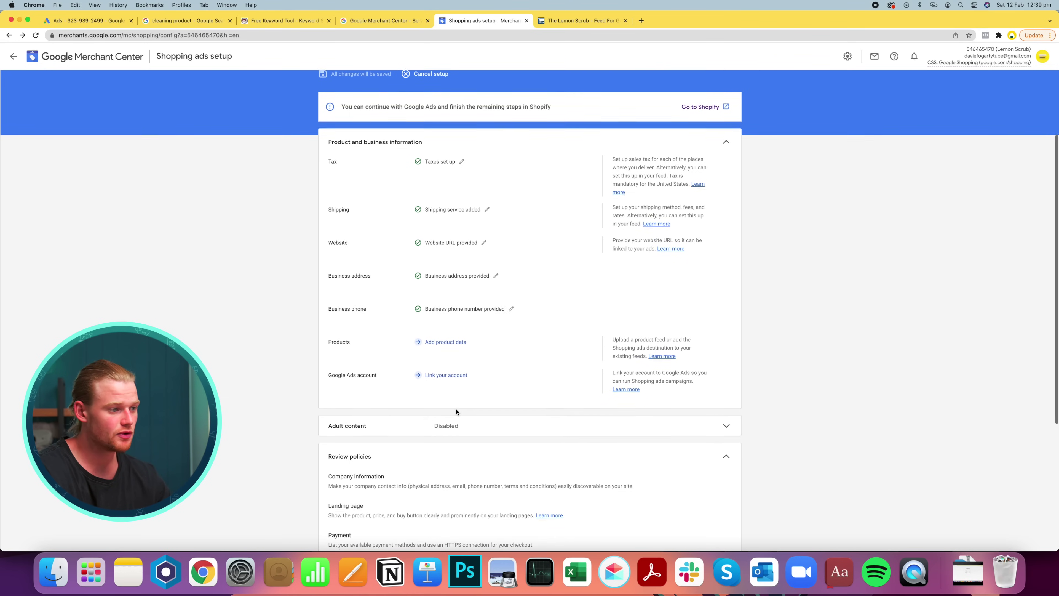
{"action": "left_click", "coordinate": [456, 376]}
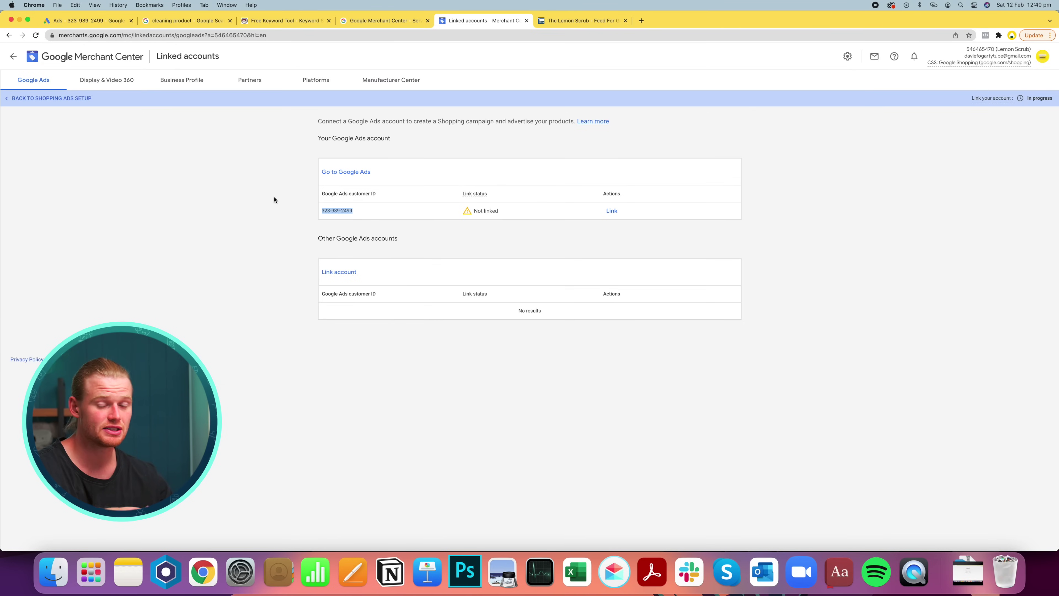
{"action": "left_click", "coordinate": [613, 212]}
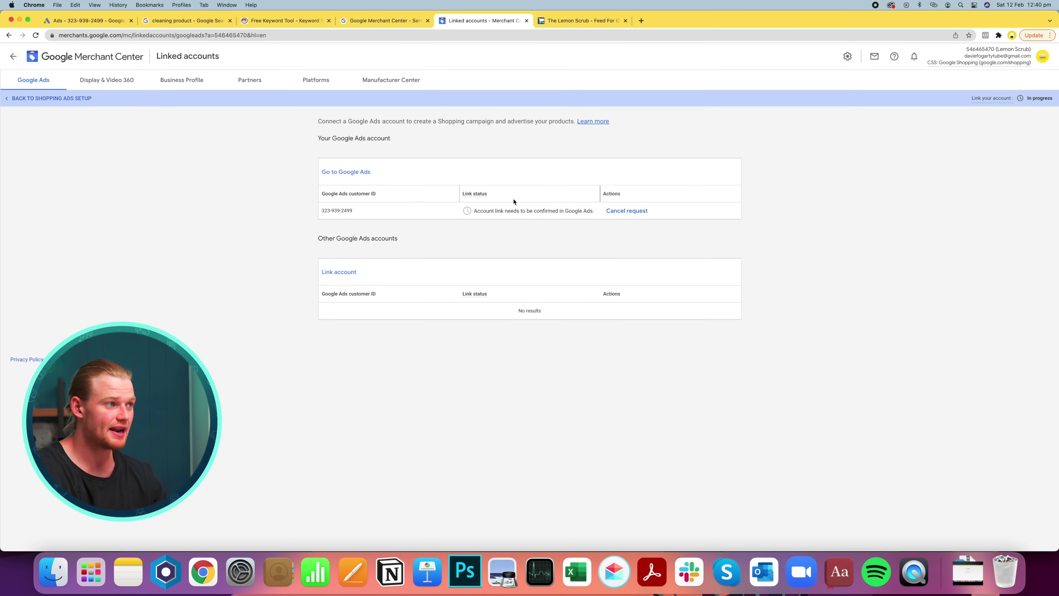
Approve the pending Lemon Scrub Merchant Center link request under Google Ads Linked accounts.
{"action": "left_click", "coordinate": [101, 25]}
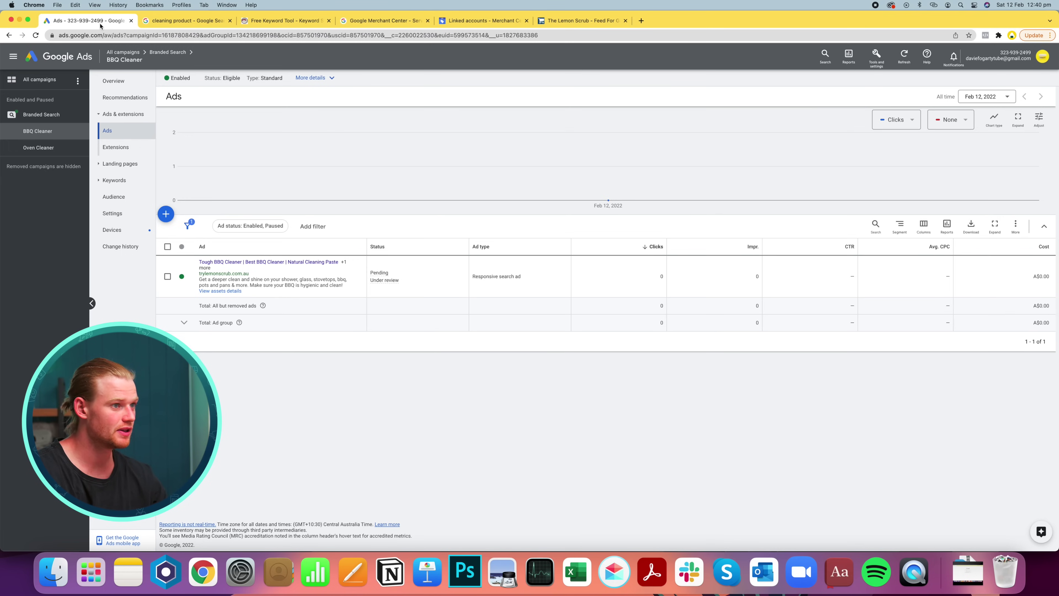
{"action": "left_click", "coordinate": [872, 55]}
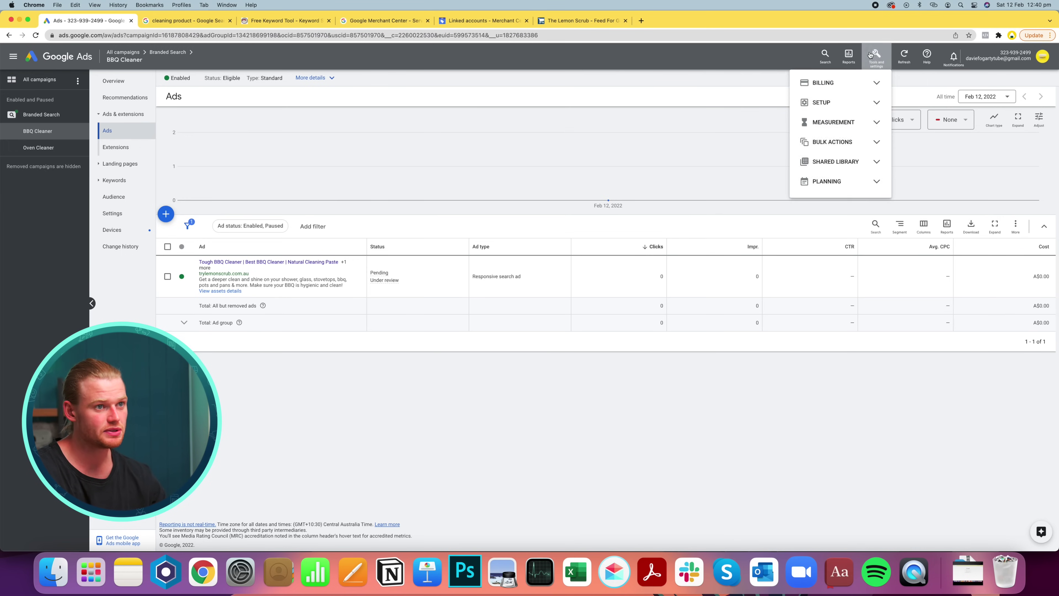
{"action": "left_click", "coordinate": [855, 105]}
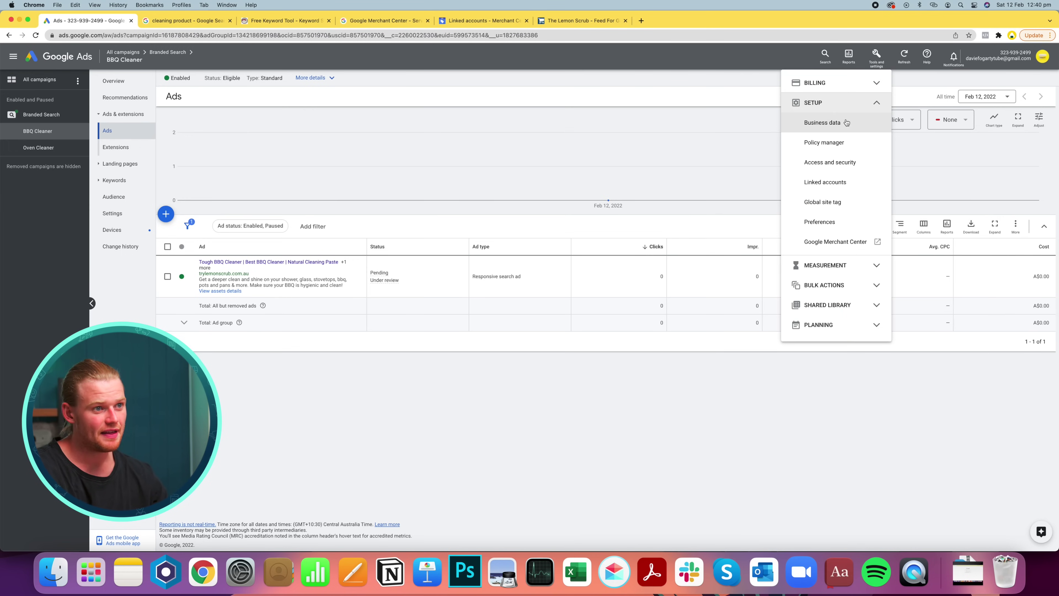
{"action": "left_click", "coordinate": [839, 182]}
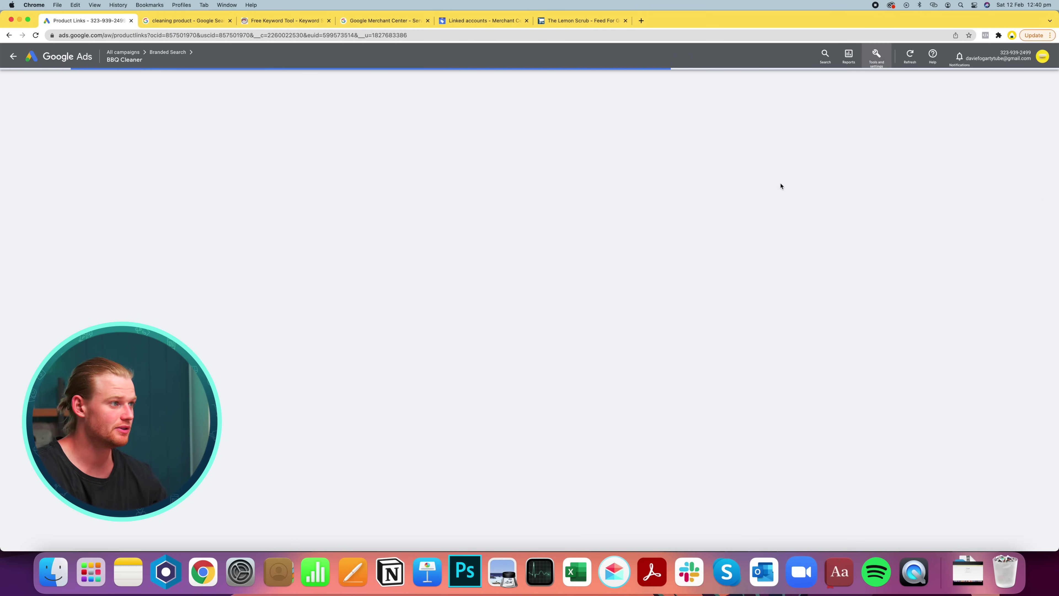
{"action": "left_click_drag", "start_coordinate": [504, 142], "coordinate": [479, 137]}
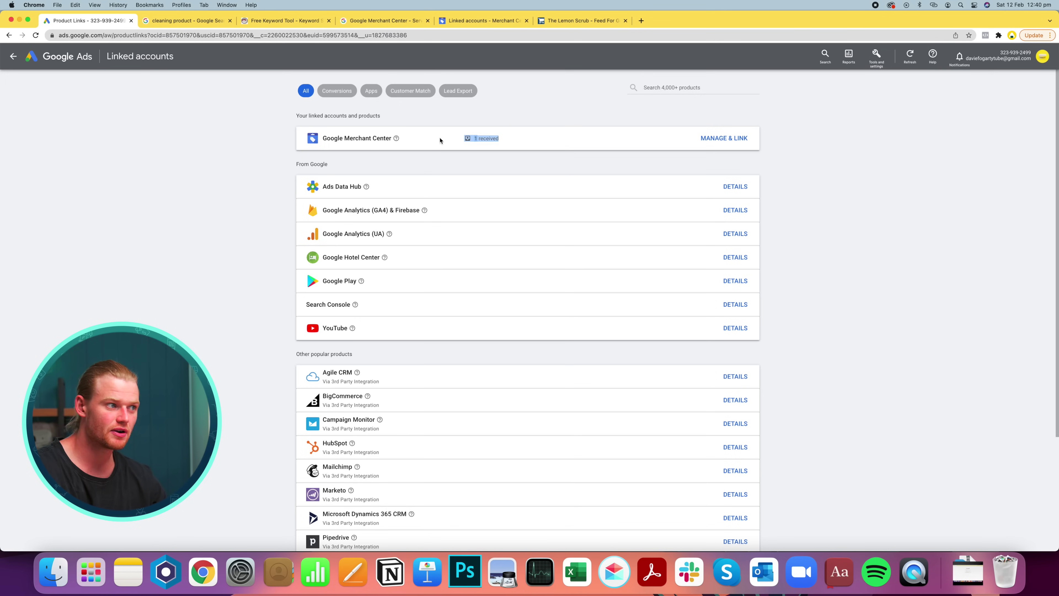
{"action": "left_click", "coordinate": [733, 141]}
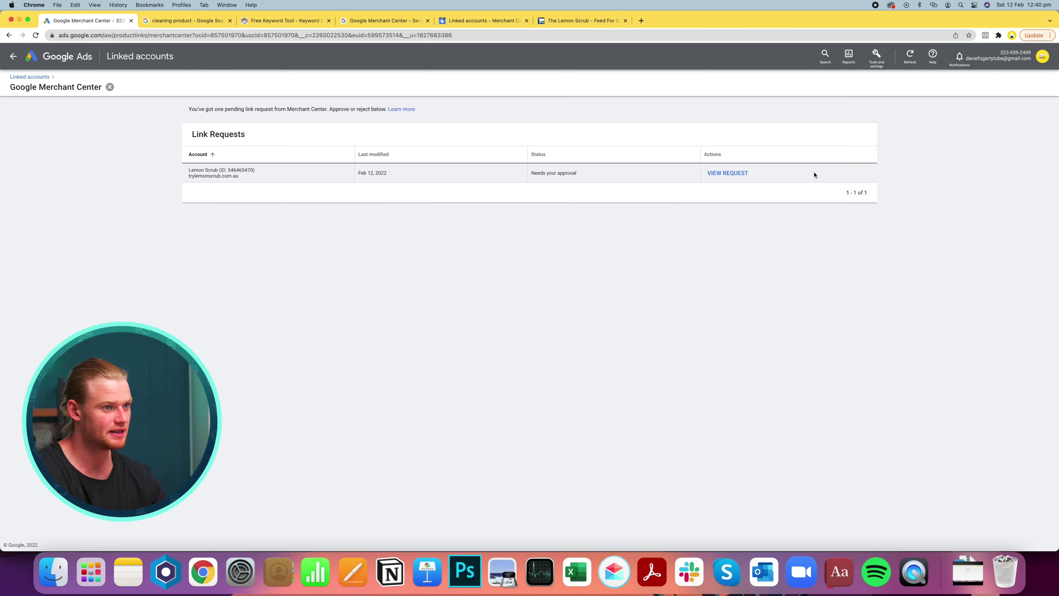
{"action": "left_click", "coordinate": [727, 173]}
{"action": "left_click", "coordinate": [632, 368]}
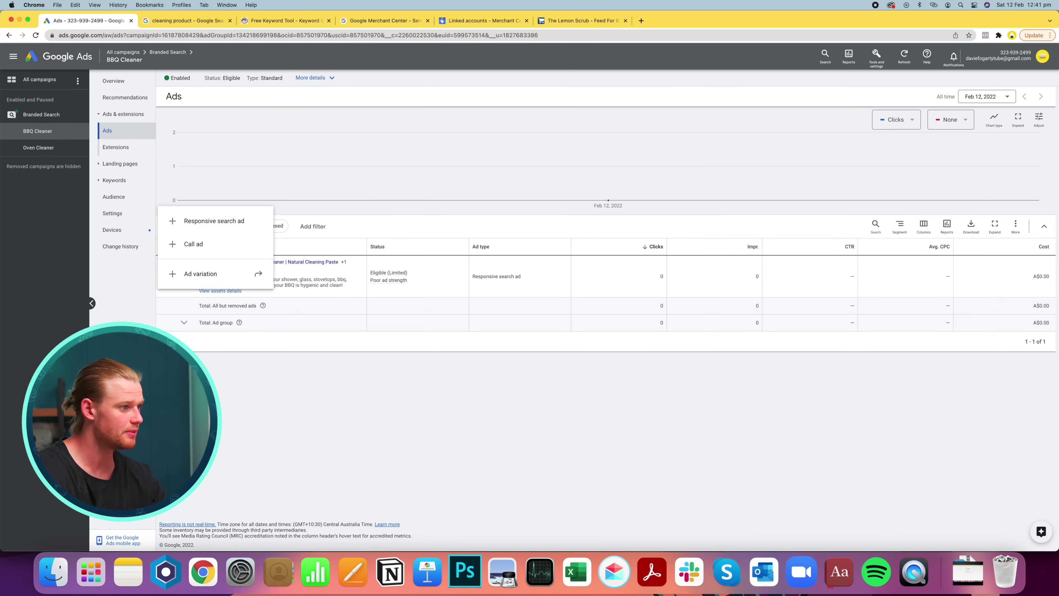
Start a new Sales-objective Shopping campaign and bring up the country-of-sale selector.
{"action": "left_click", "coordinate": [29, 79]}
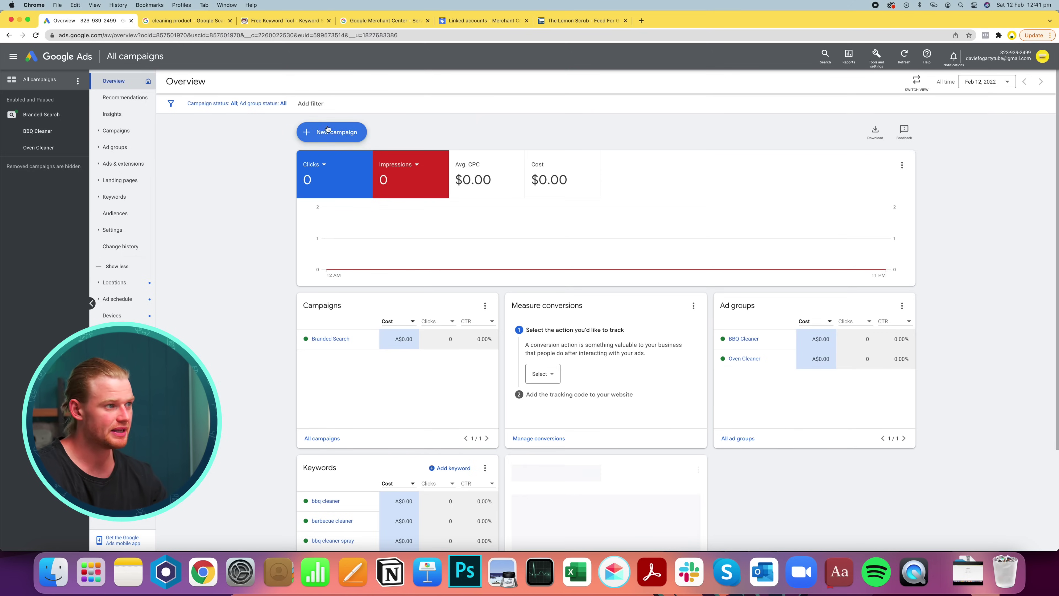
{"action": "left_click", "coordinate": [332, 130]}
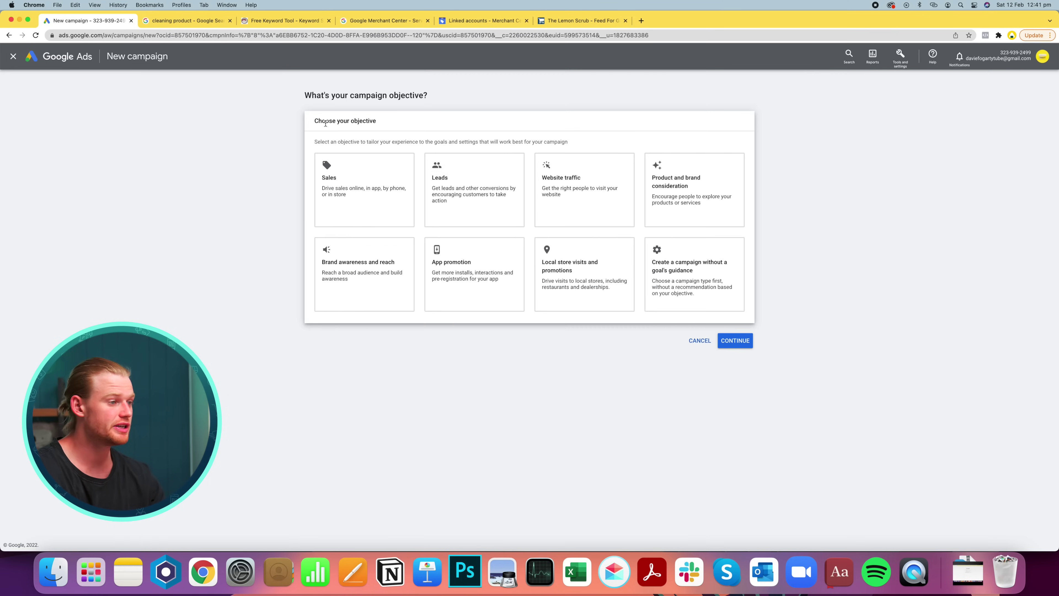
{"action": "left_click", "coordinate": [320, 181]}
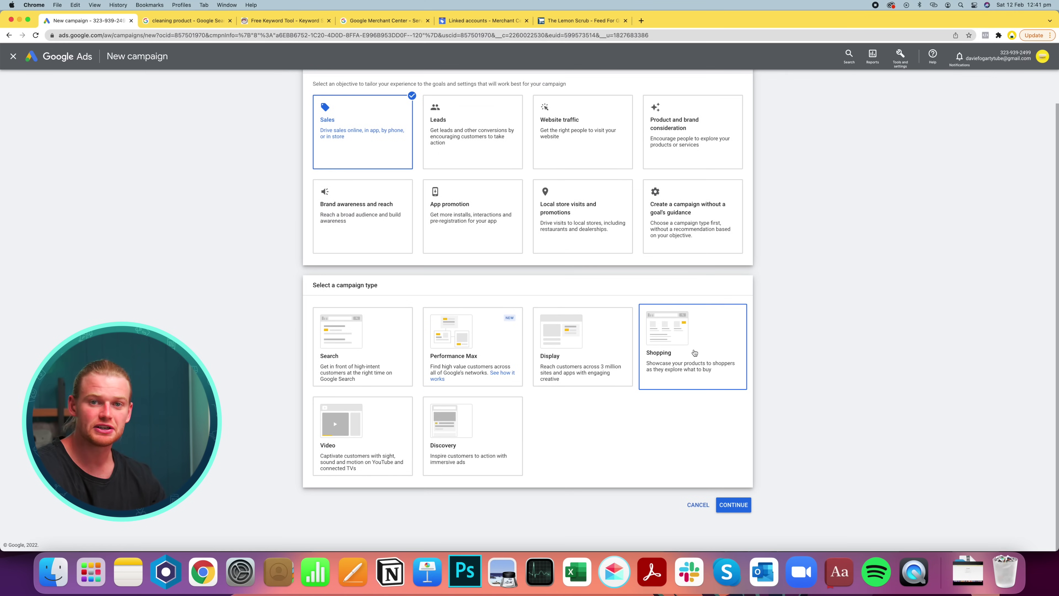
{"action": "left_click", "coordinate": [694, 353]}
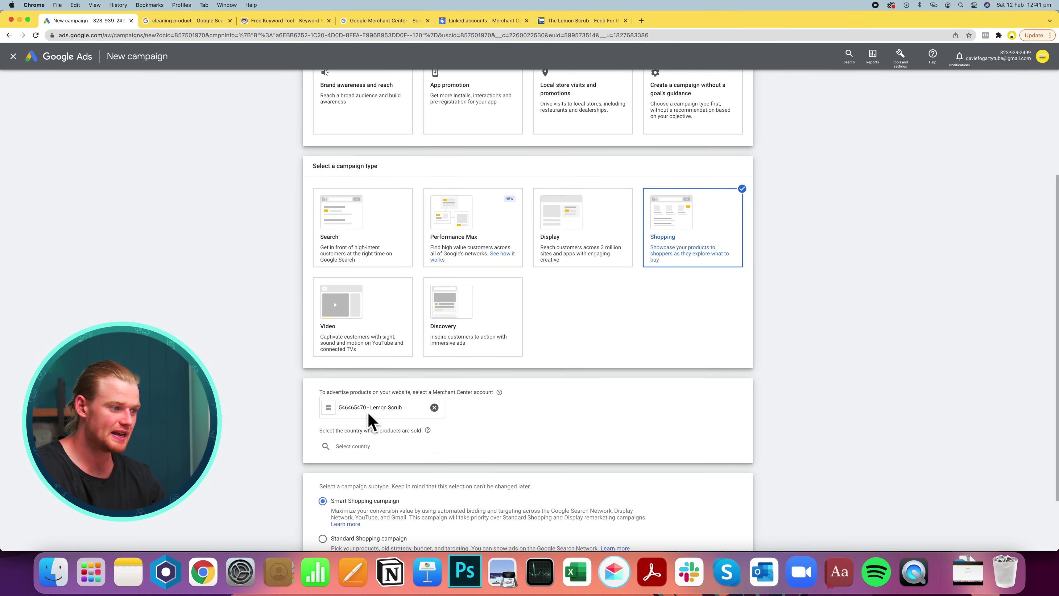
{"action": "left_click", "coordinate": [361, 370]}
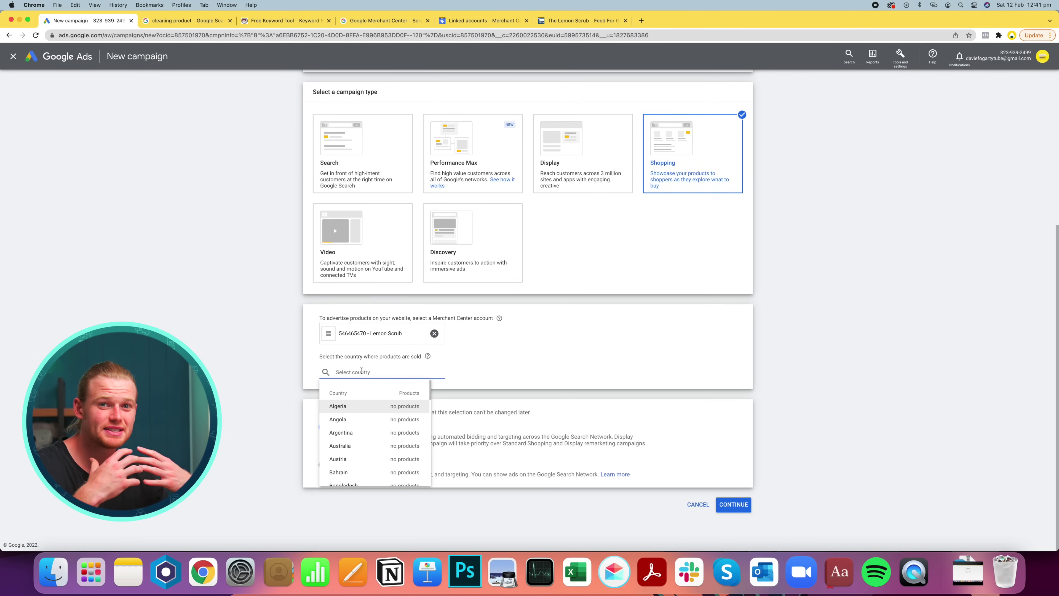